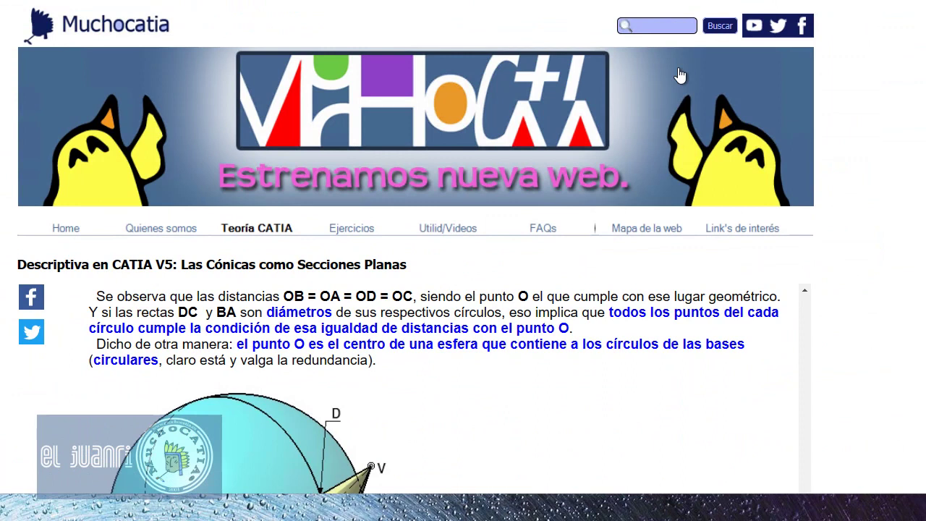
Read the article's section on the oblique cone and planes antiparallel to its base, including the explanatory figures
scroll(416, 289, "down", 2)
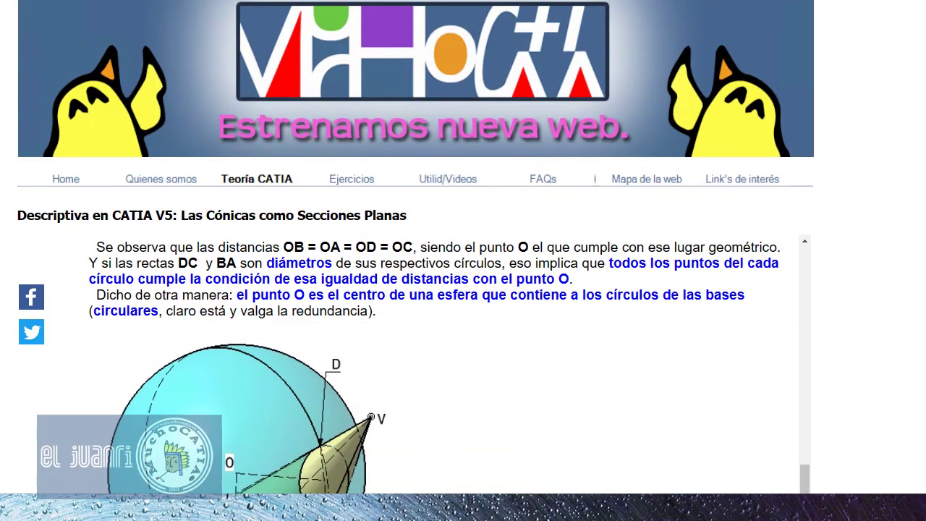
scroll(889, 252, "down", 3)
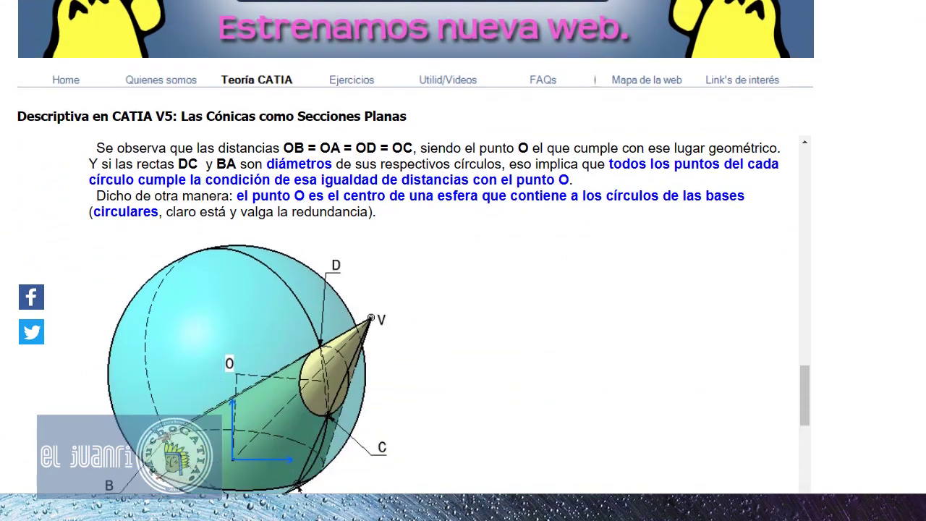
left_click_drag(809, 328, 544, 220)
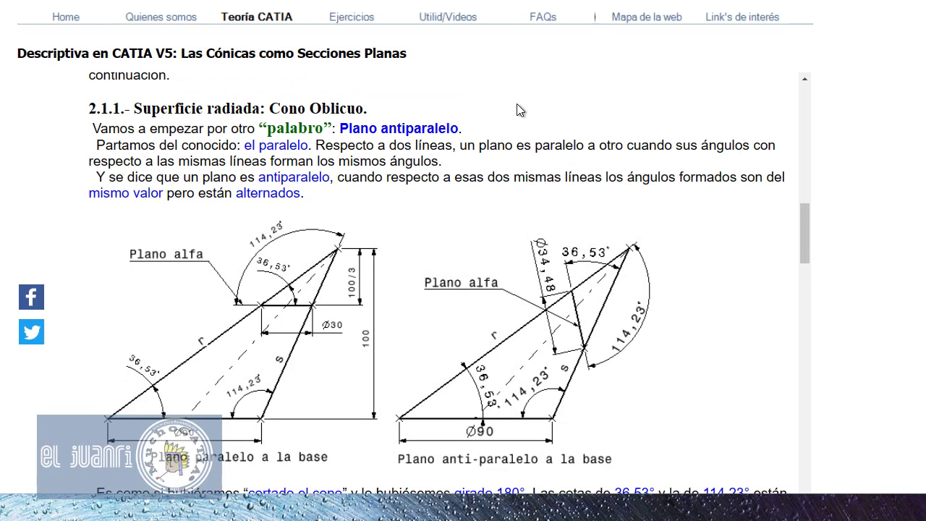
left_click_drag(800, 217, 803, 245)
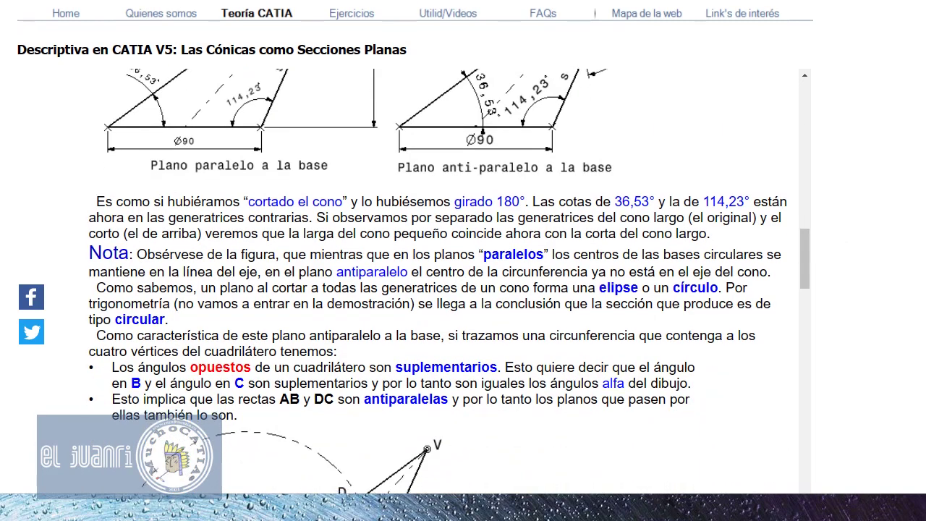
scroll(434, 289, "down", 5)
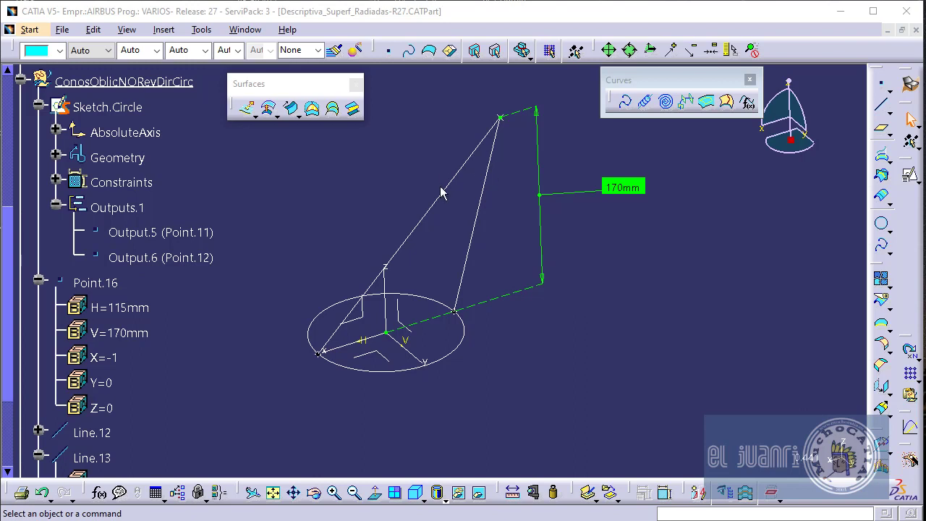
middle_click_drag(569, 250, 565, 269)
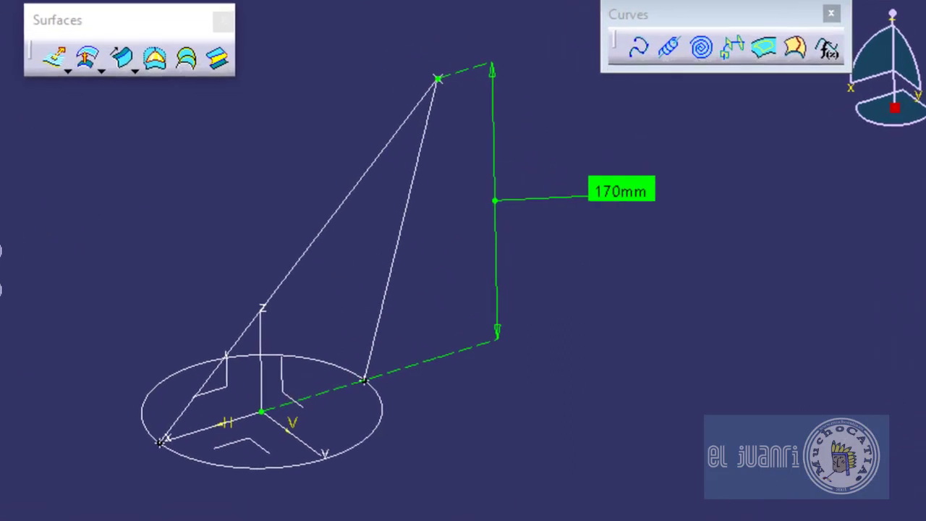
middle_click_drag(437, 266, 463, 264)
middle_click_drag(723, 513, 721, 509, "ctrl")
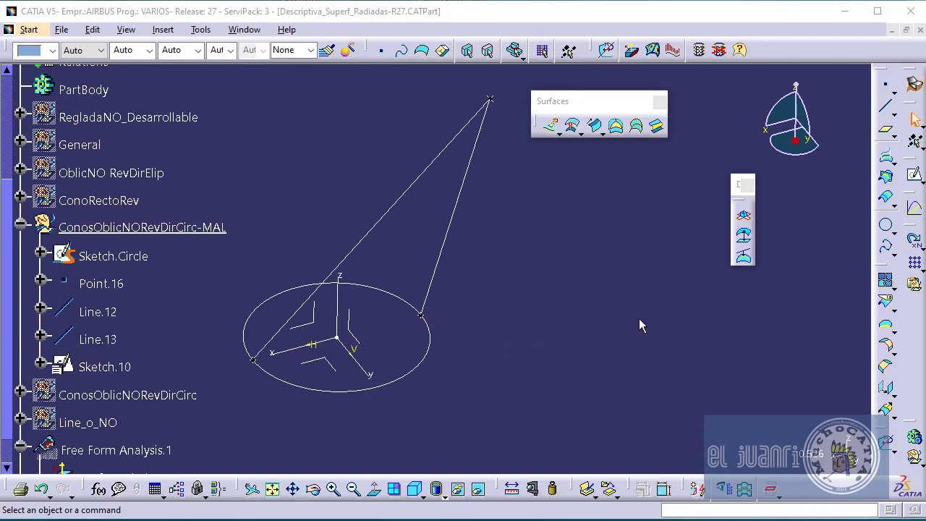
Start a Multi-Sections Surface with Line.12 and Line.13 as sections and Sketch.Circle as the guide
left_click(636, 126)
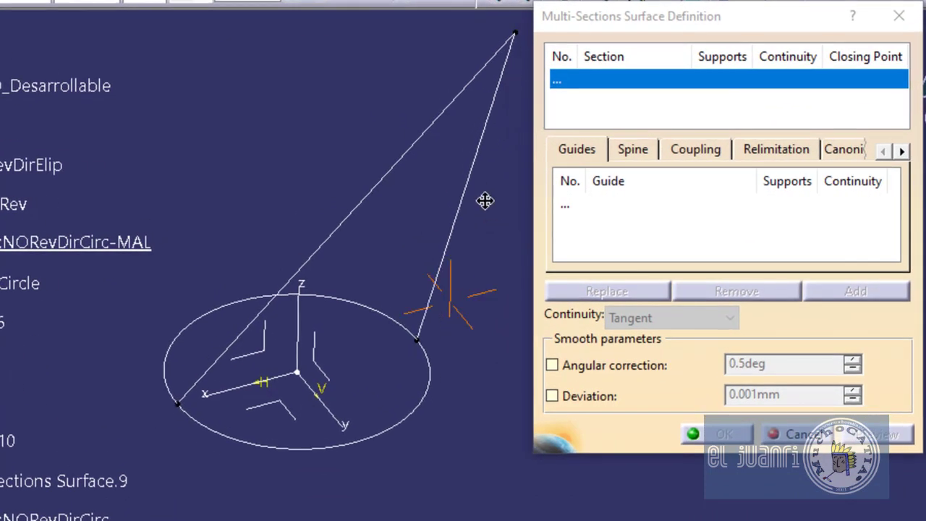
middle_click_drag(484, 201, 481, 212)
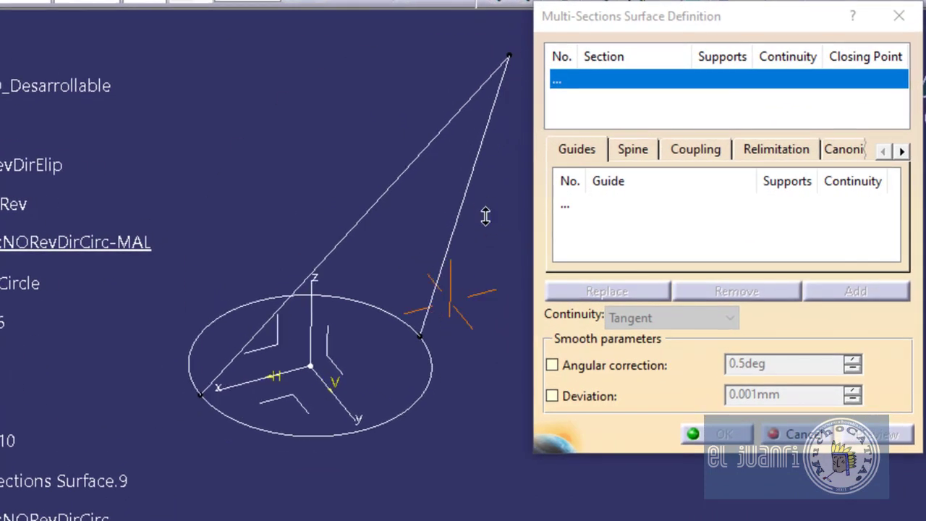
left_click(401, 180)
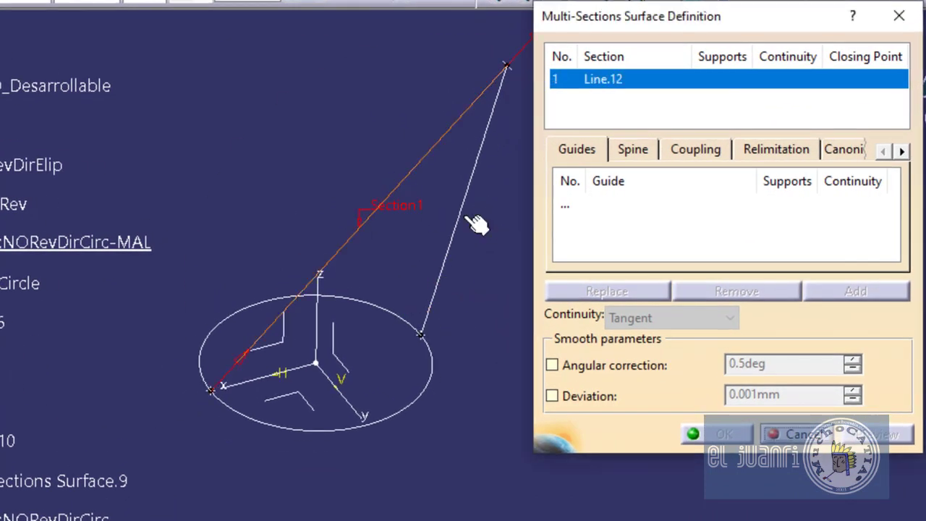
left_click(458, 220)
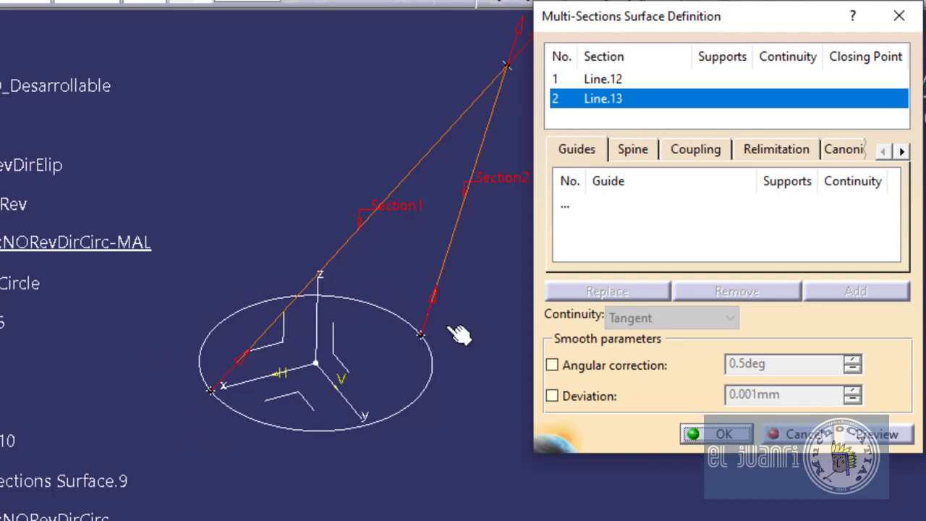
left_click(569, 209)
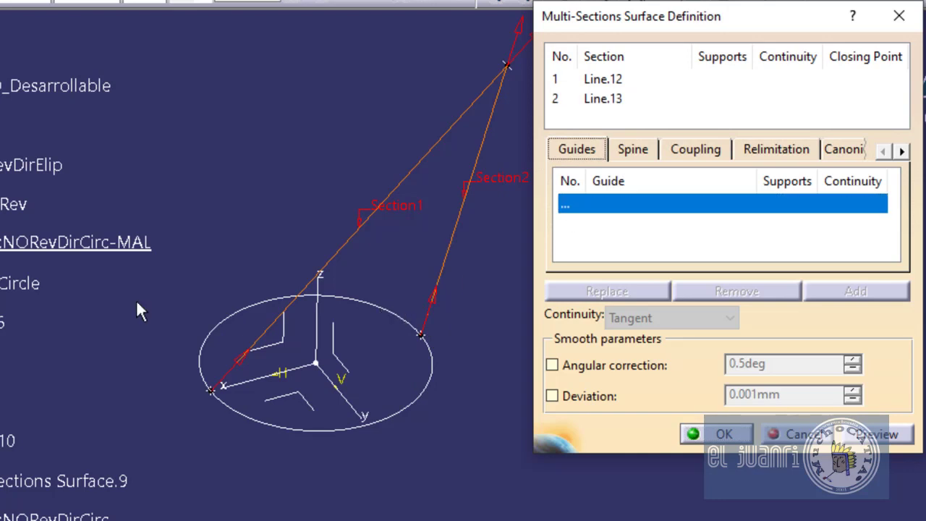
left_click(17, 282)
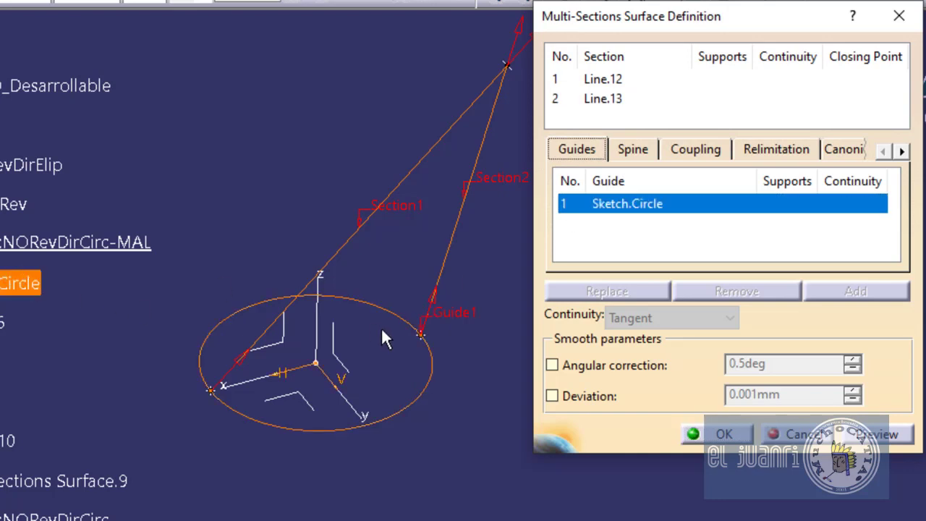
Assign Sketch.Circle as the spine of the multi-sections surface and preview it
left_click(631, 149)
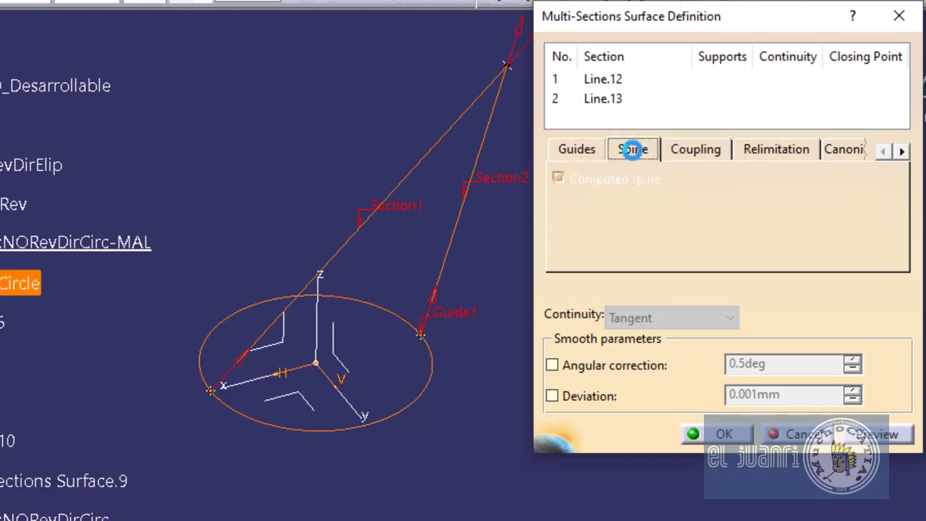
left_click(426, 389)
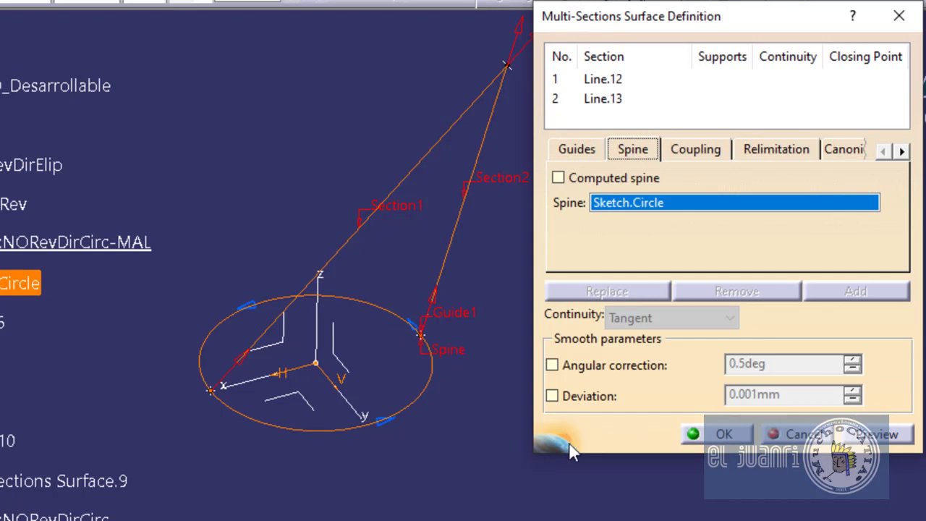
left_click(892, 439)
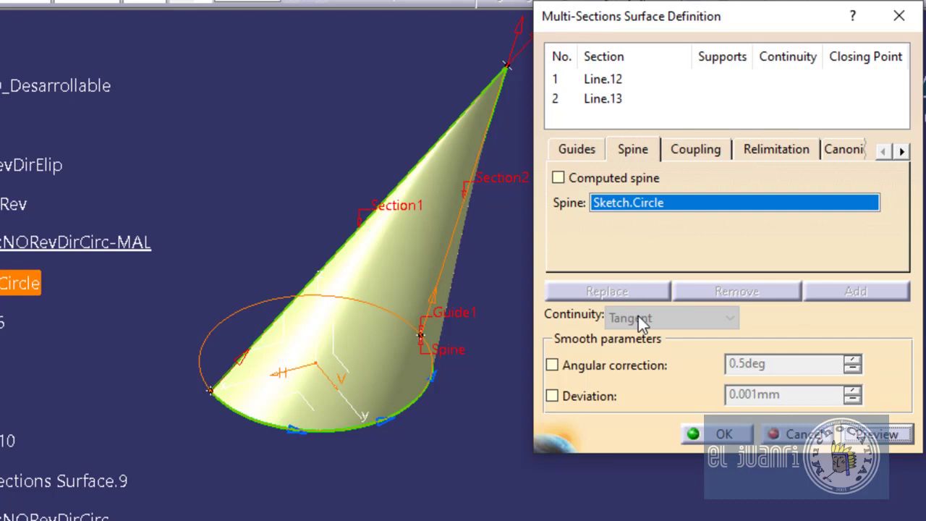
Turn off relimitation on the start and end sections, preview the full cone, and create the surface
left_click(776, 149)
left_click(662, 178)
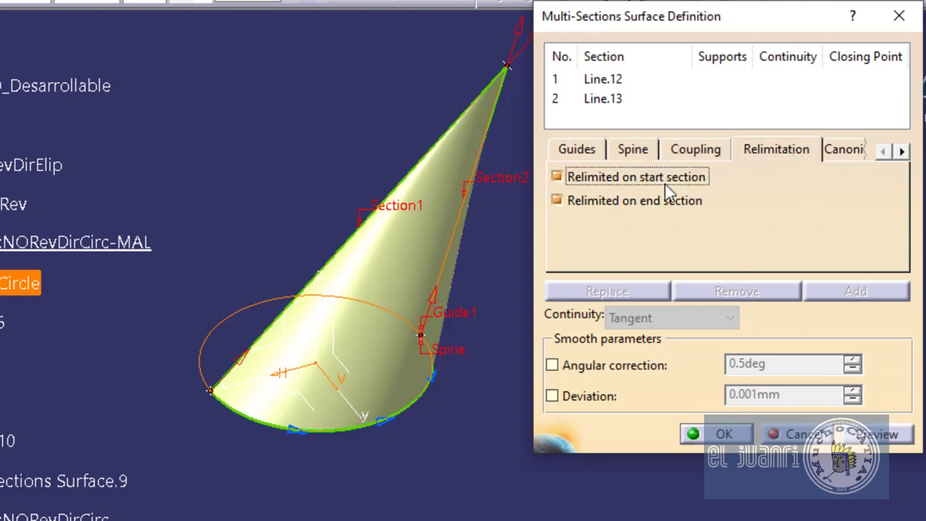
left_click(897, 435)
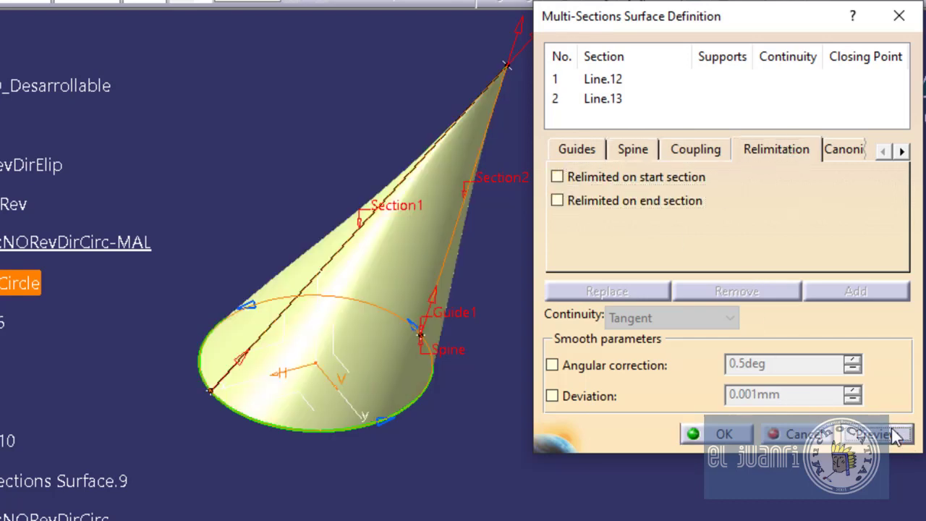
middle_click_drag(312, 417, 438, 269)
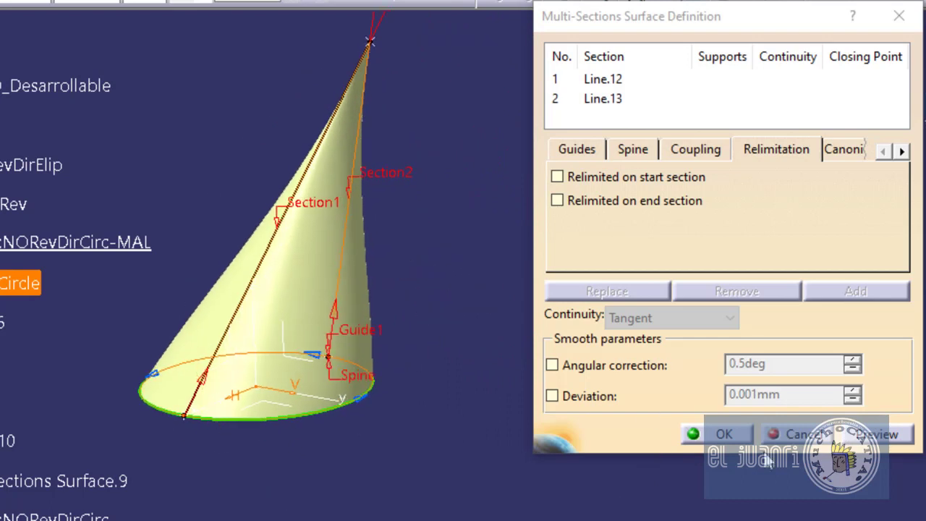
left_click(724, 434)
Create an isoparametric curve on the cone surface, running lengthwise between the base circle and the apex
middle_click_drag(389, 335, 491, 438)
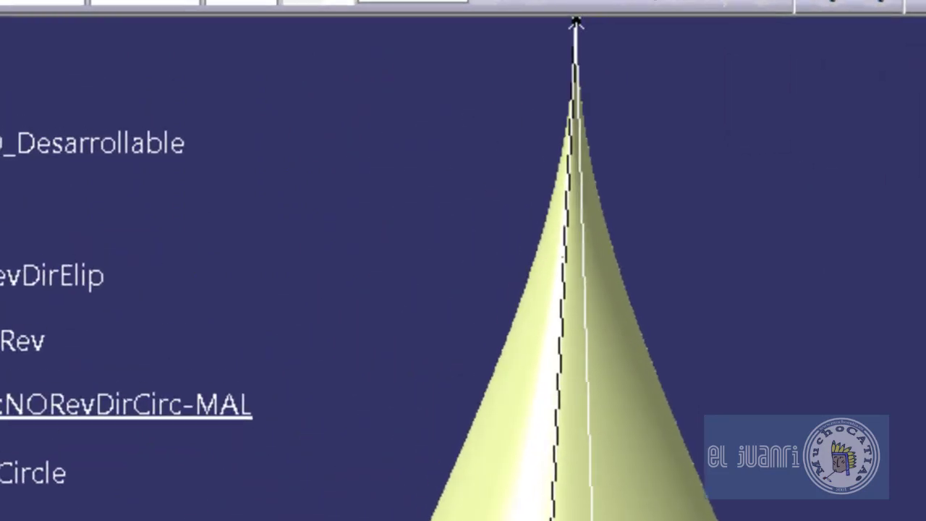
middle_click_drag(687, 278, 672, 520)
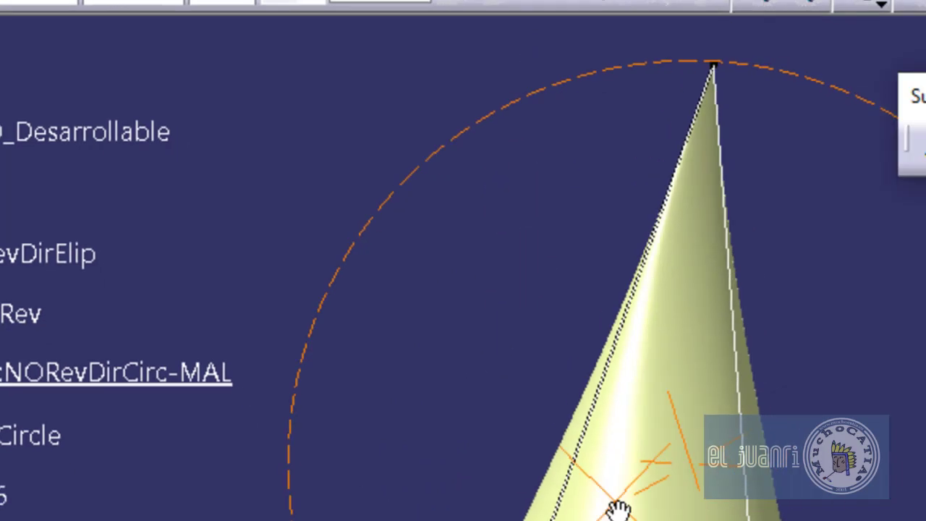
middle_click_drag(619, 509, 487, 253)
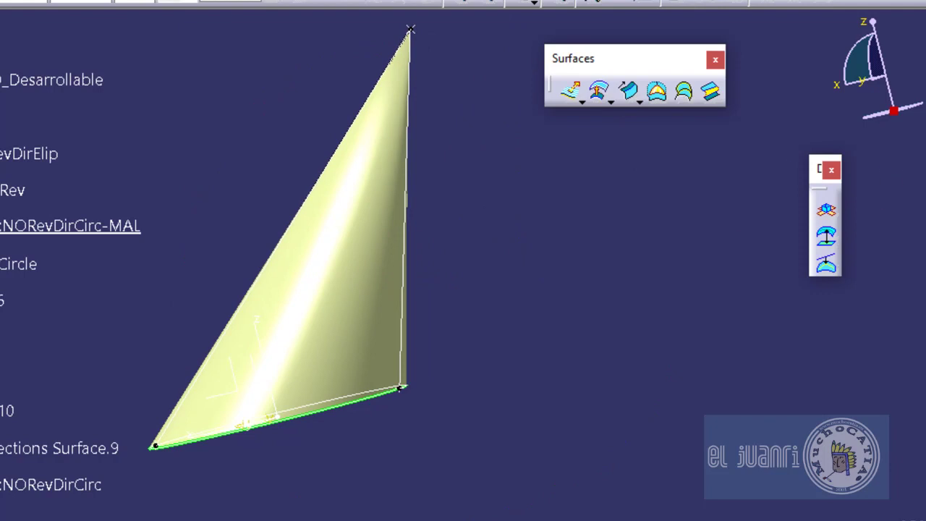
left_click_drag(925, 254, 502, 175)
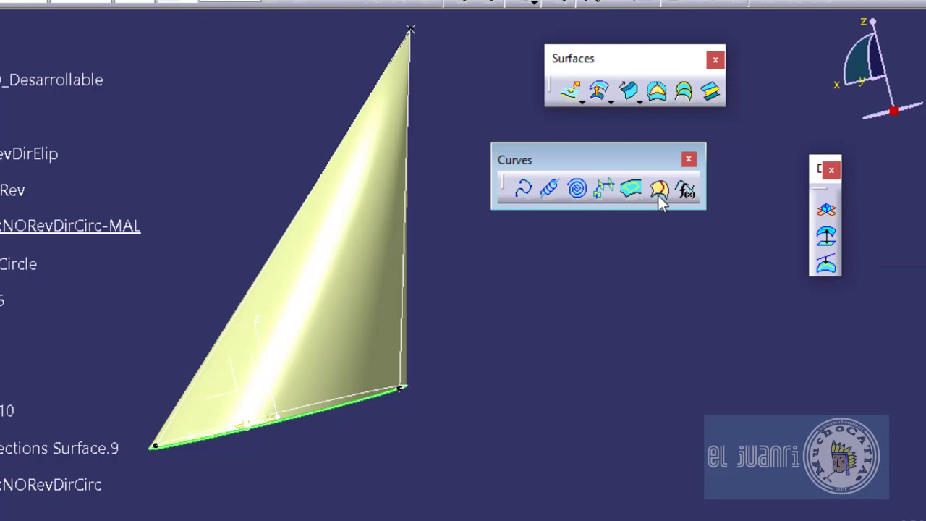
left_click(658, 189)
left_click(353, 279)
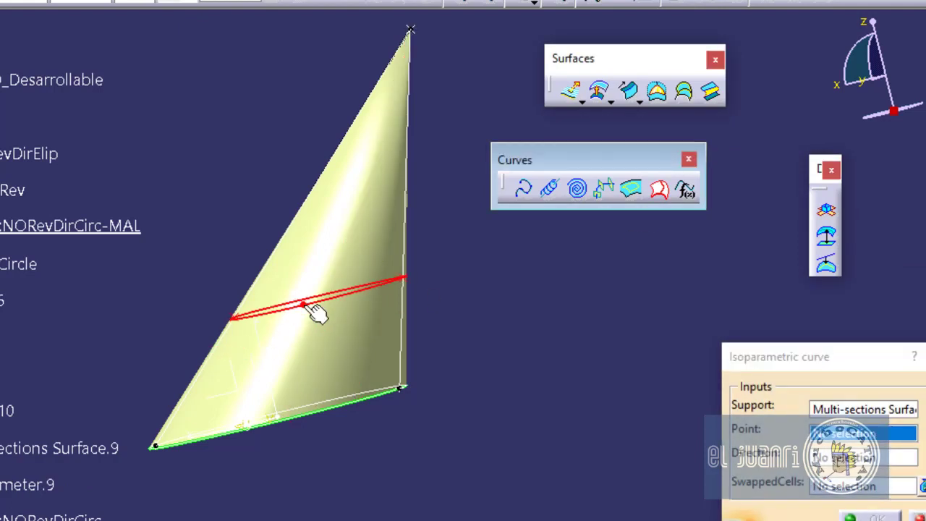
left_click(277, 332)
left_click(868, 515)
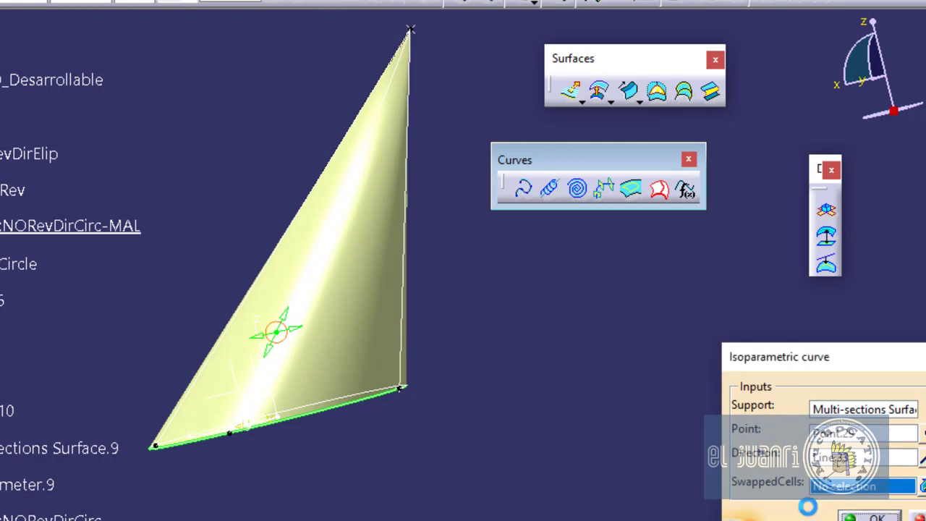
Run a Geometric Analysis on the new isoparametric curve to examine its geometry type and canonical type
middle_click_drag(564, 365, 648, 397)
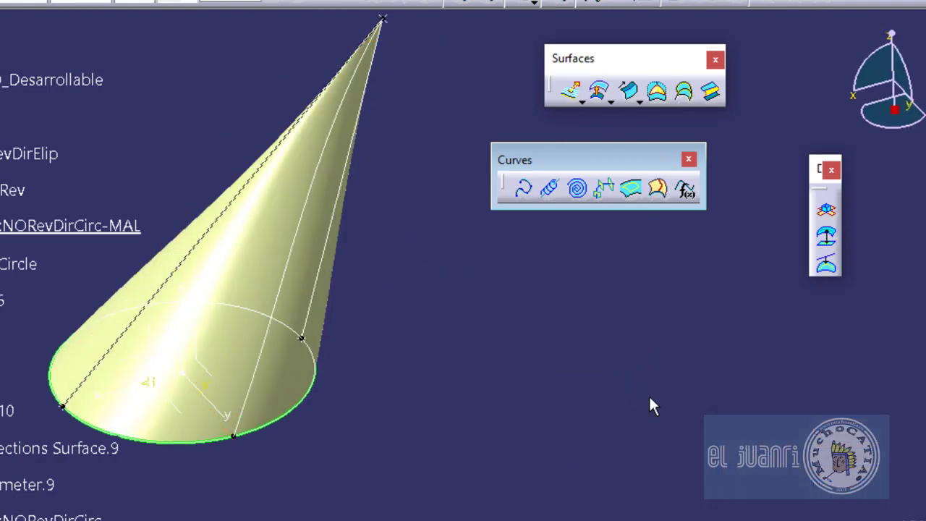
double_click(300, 249)
left_click(304, 243)
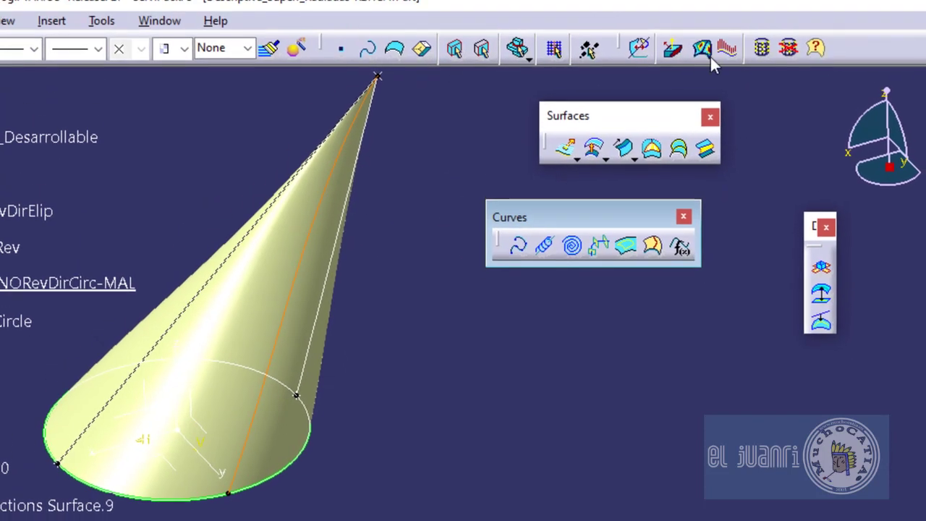
left_click_drag(617, 44, 432, 121)
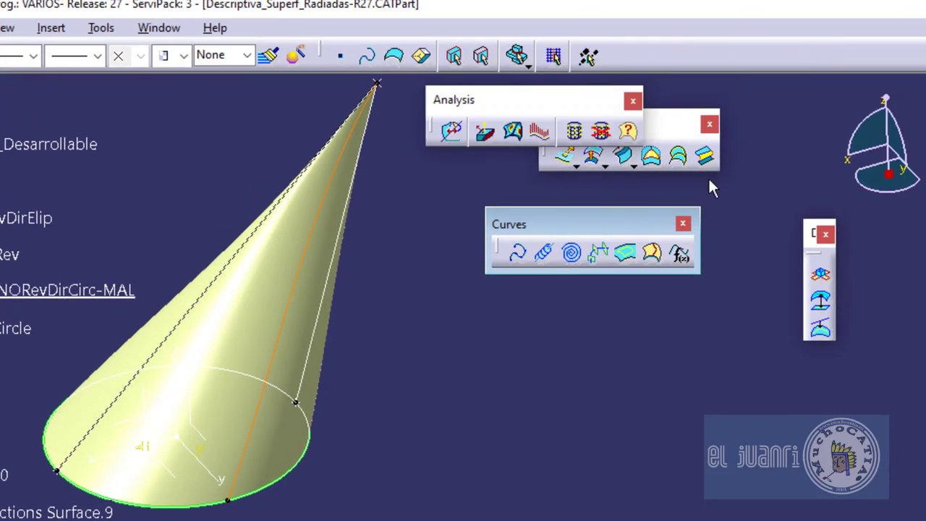
left_click(707, 126)
left_click(627, 130)
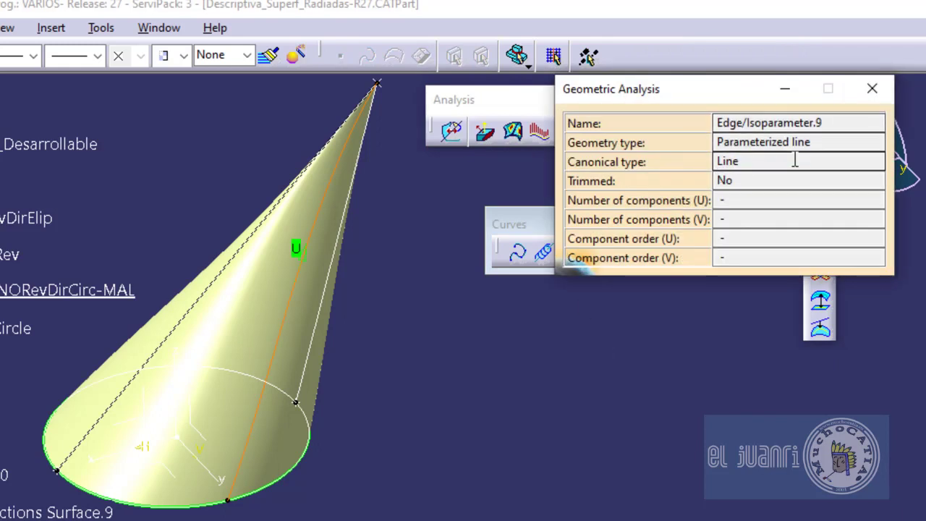
left_click_drag(832, 143, 799, 142)
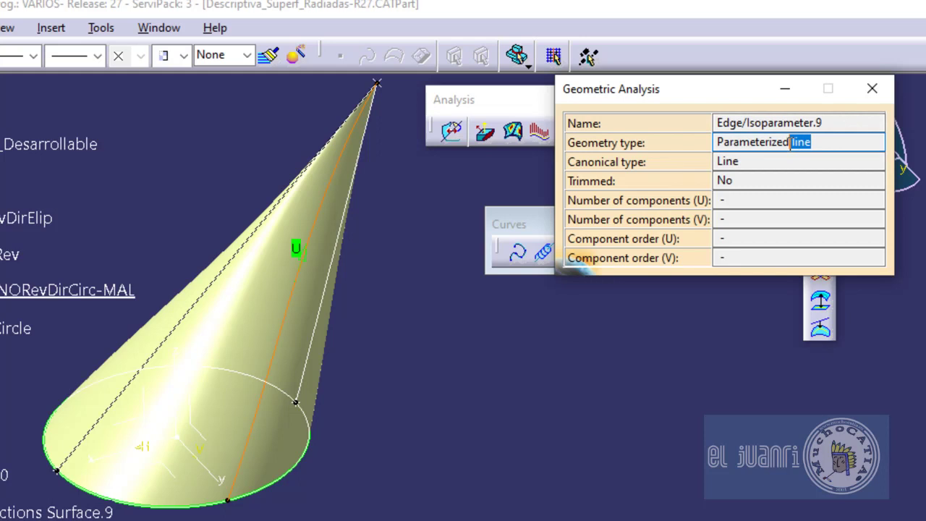
left_click(762, 164)
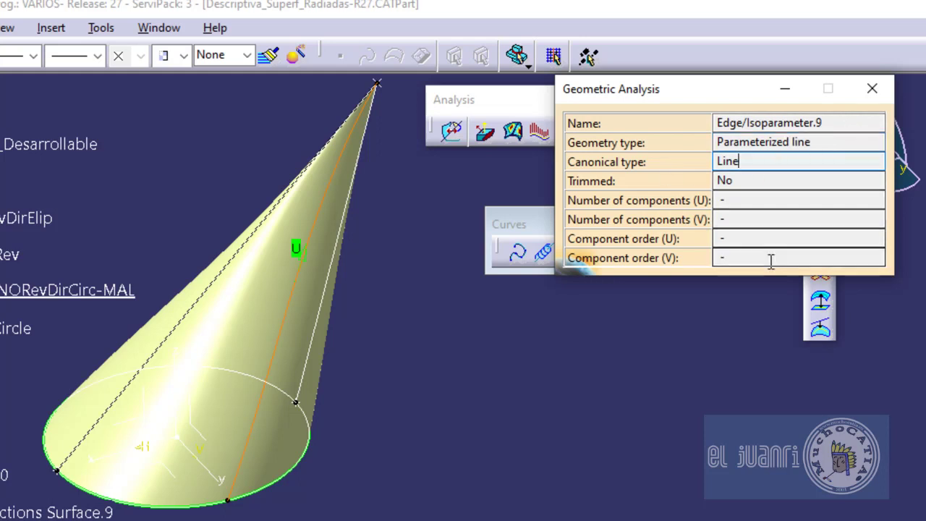
middle_click_drag(511, 361, 554, 325)
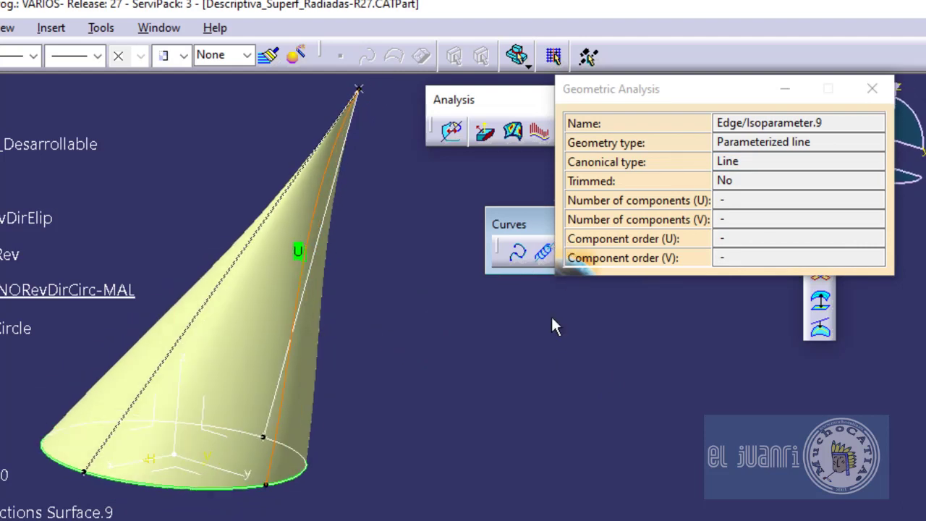
left_click(872, 88)
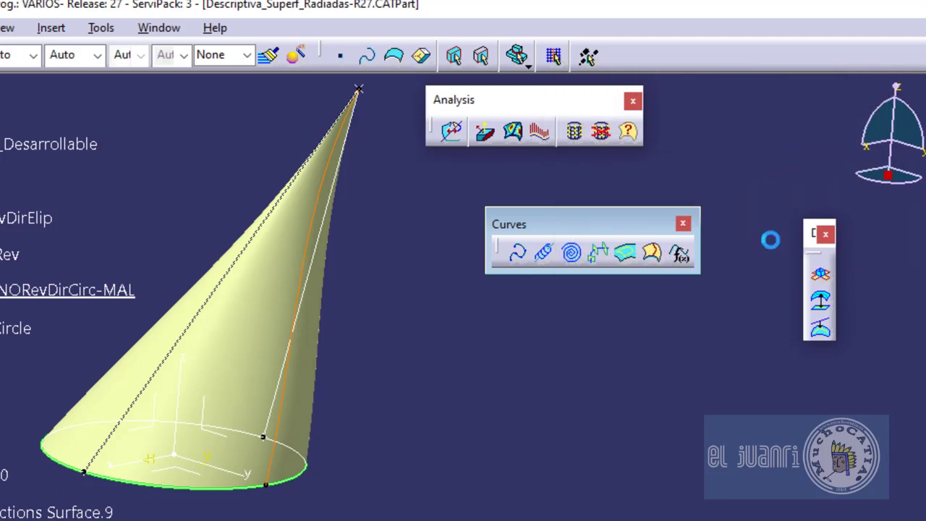
Create a point-point line from the cone's apex, Point.16, to the base-circle endpoint of the isoparametric curve
left_click(268, 486)
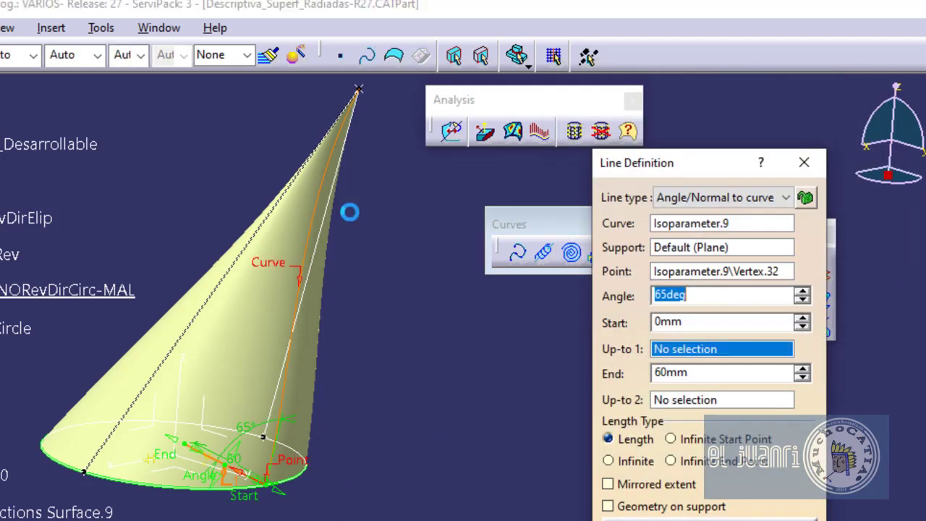
left_click(712, 197)
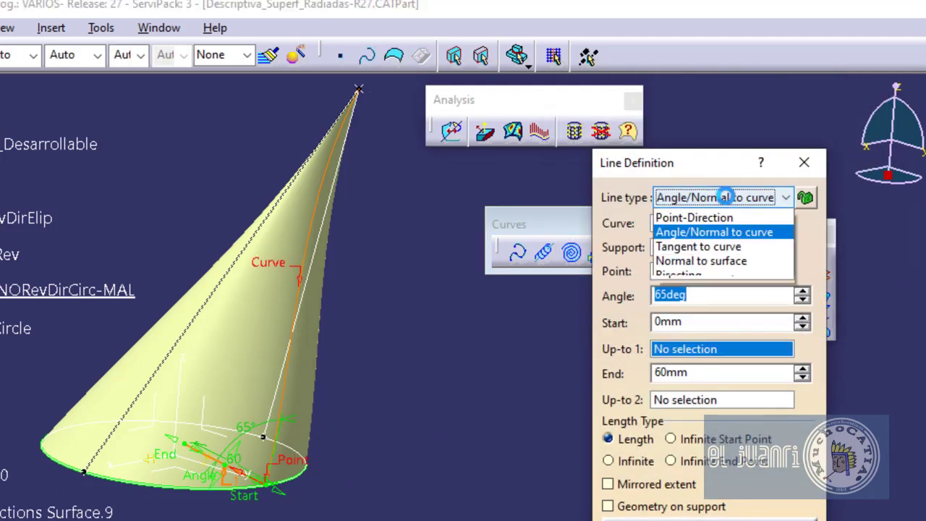
scroll(722, 214, "up", 1)
left_click(722, 214)
left_click(816, 196)
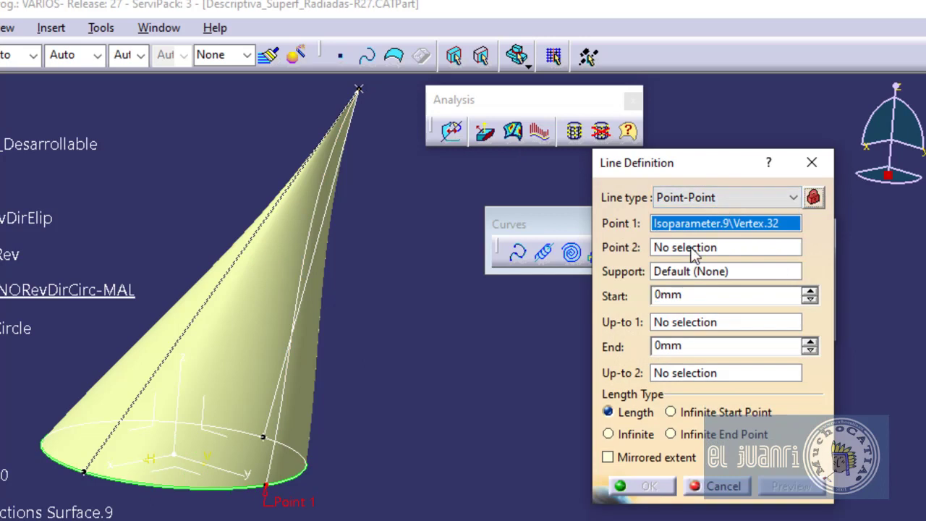
left_click(359, 89)
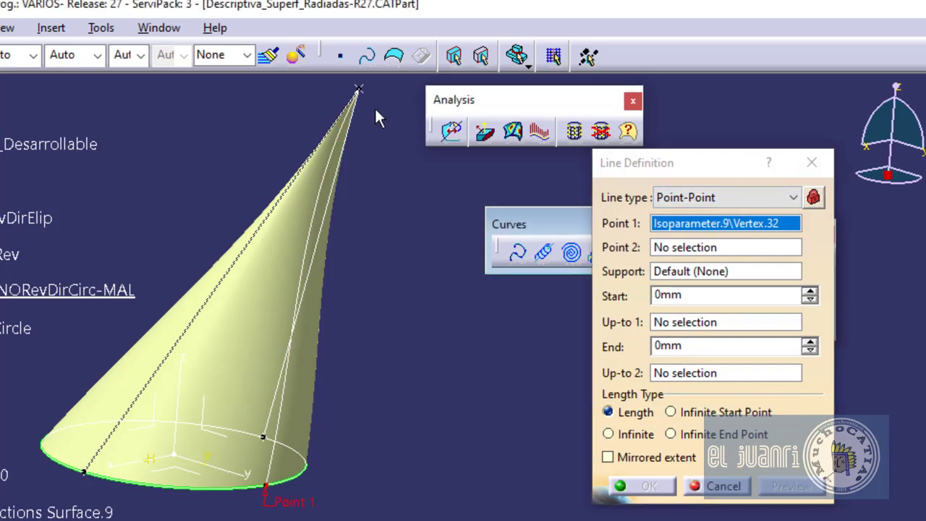
left_click(359, 88)
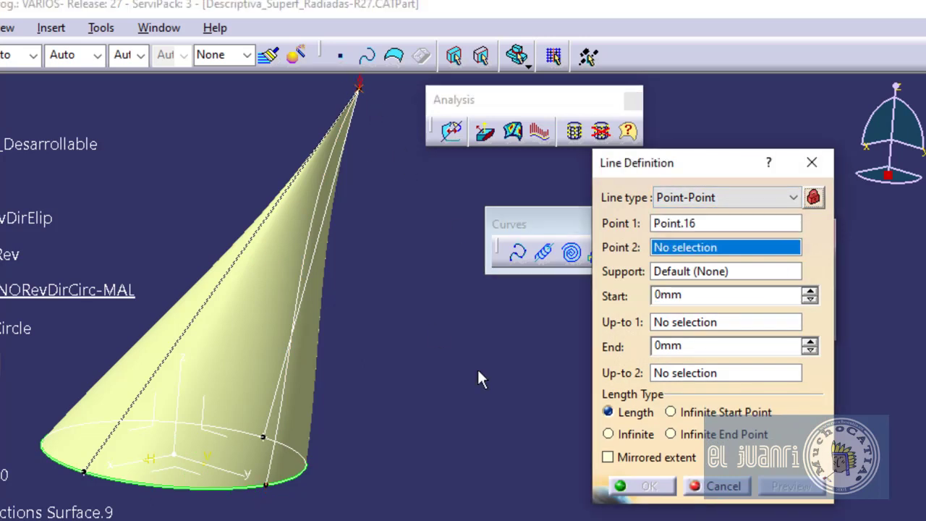
left_click(269, 486)
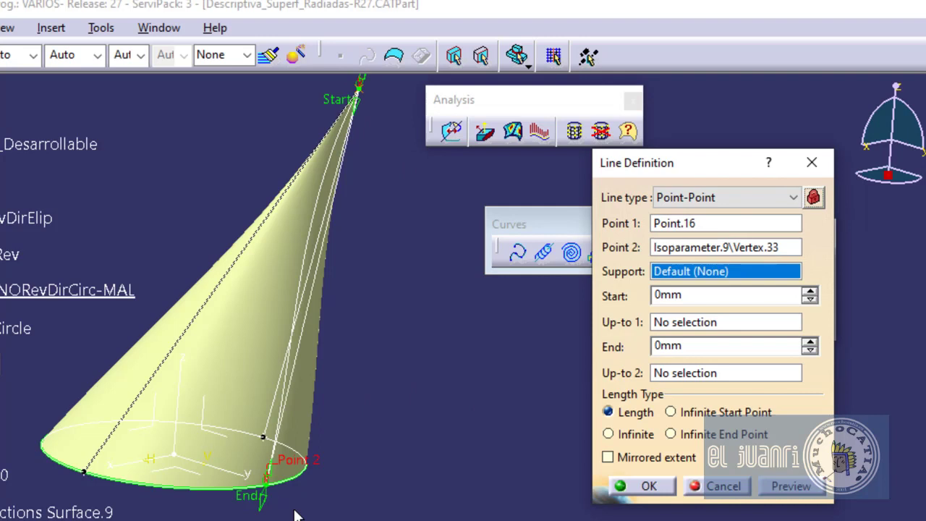
middle_click_drag(432, 424, 543, 395)
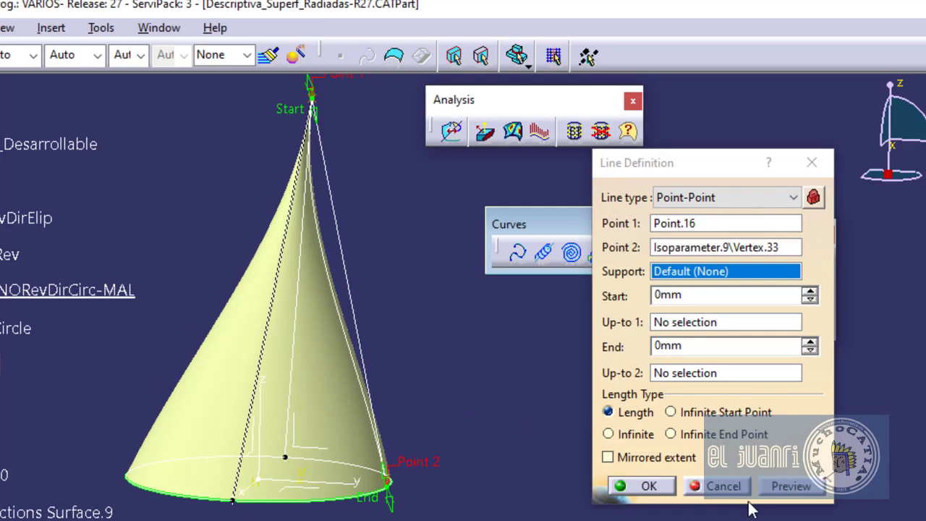
left_click(647, 485)
Run a Geometric Analysis on the new straight line and on the isoparametric curve to compare their geometry types
left_click(630, 133)
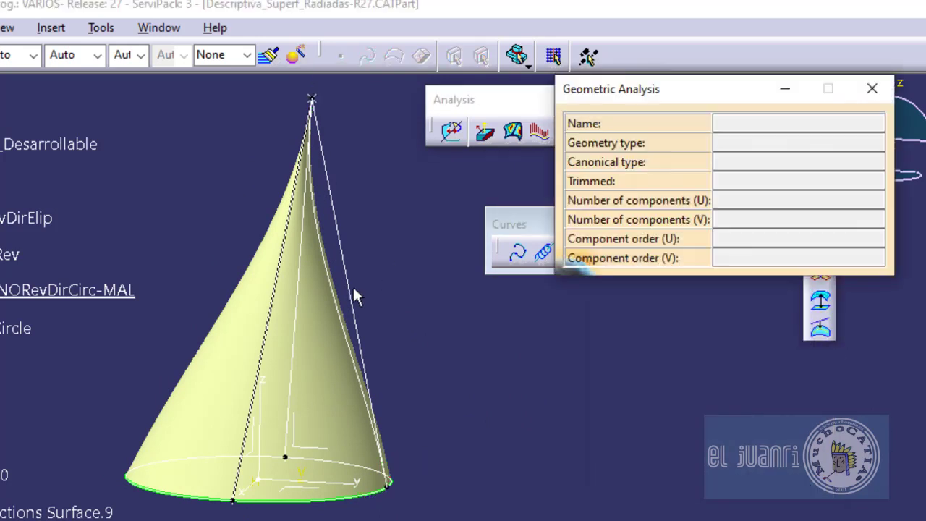
left_click(354, 296)
mouse_move(425, 336)
middle_mouse_down()
mouse_move(306, 374)
mouse_move(366, 372)
mouse_move(388, 348)
middle_mouse_up()
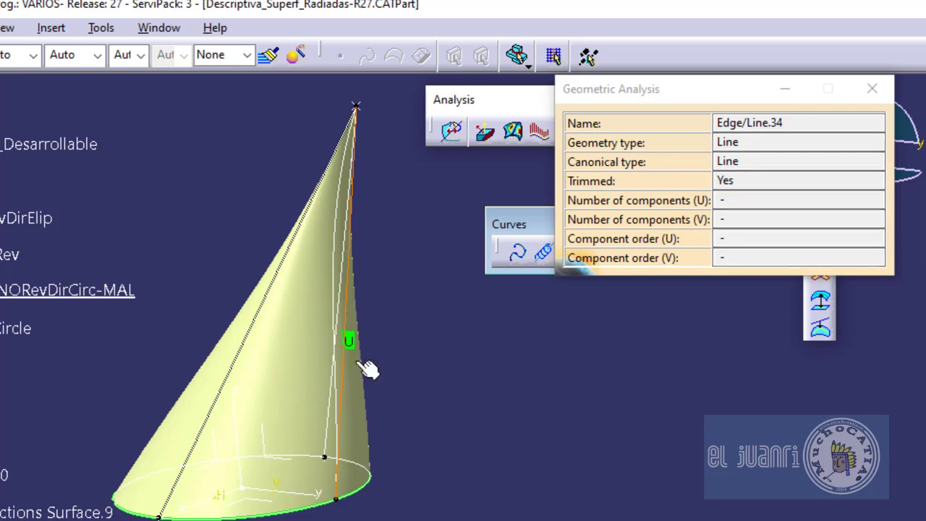
left_click(338, 297)
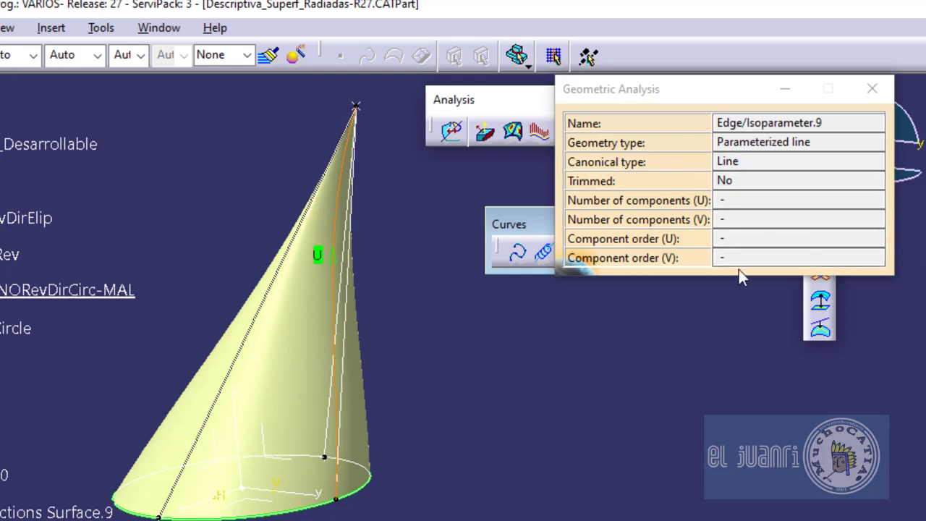
mouse_move(490, 291)
middle_mouse_down()
mouse_move(535, 299)
mouse_move(485, 300)
middle_mouse_up()
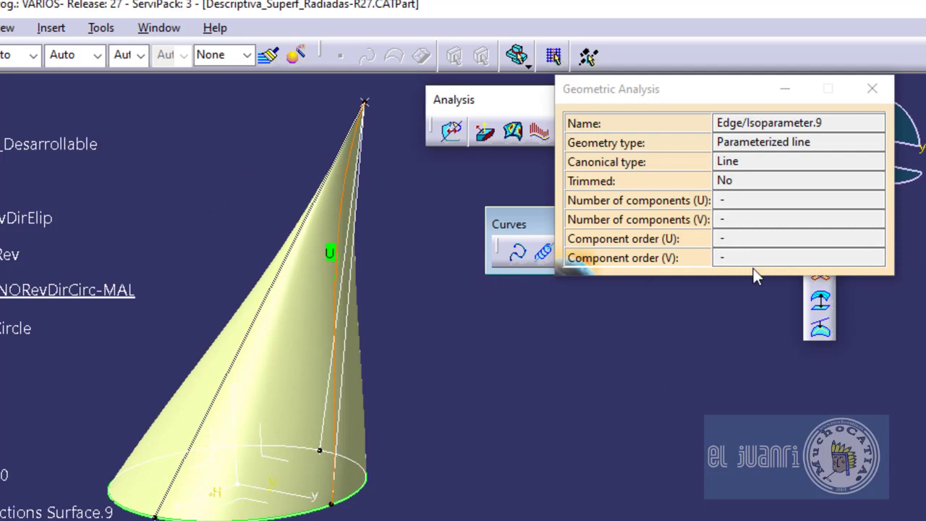
left_click(872, 88)
Run a Geometric Analysis on the multi-sections cone surface and examine its geometry type and U and V directions
left_click(328, 412)
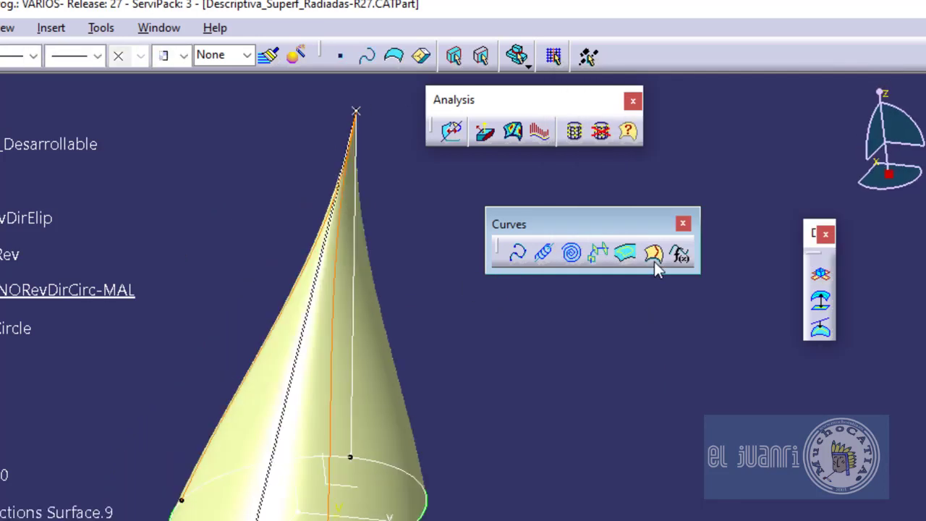
middle_click_drag(555, 416, 502, 424)
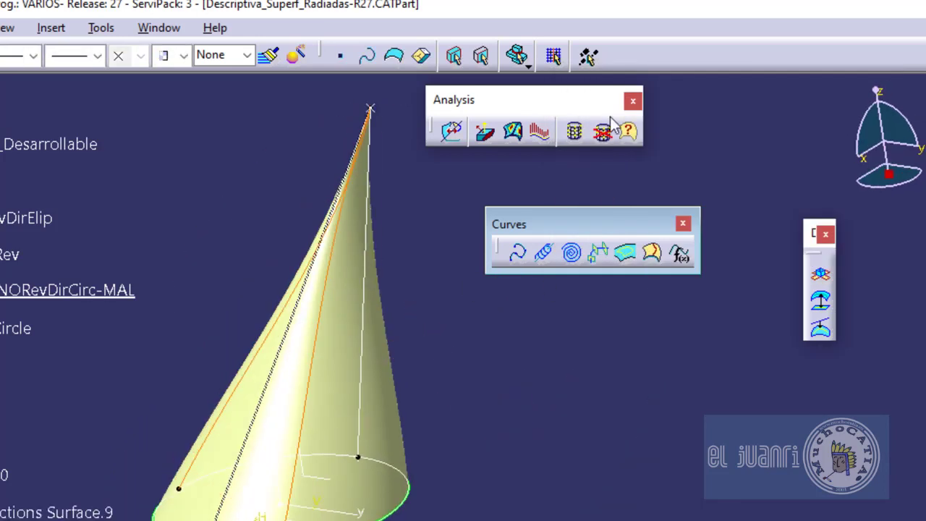
left_click(630, 134)
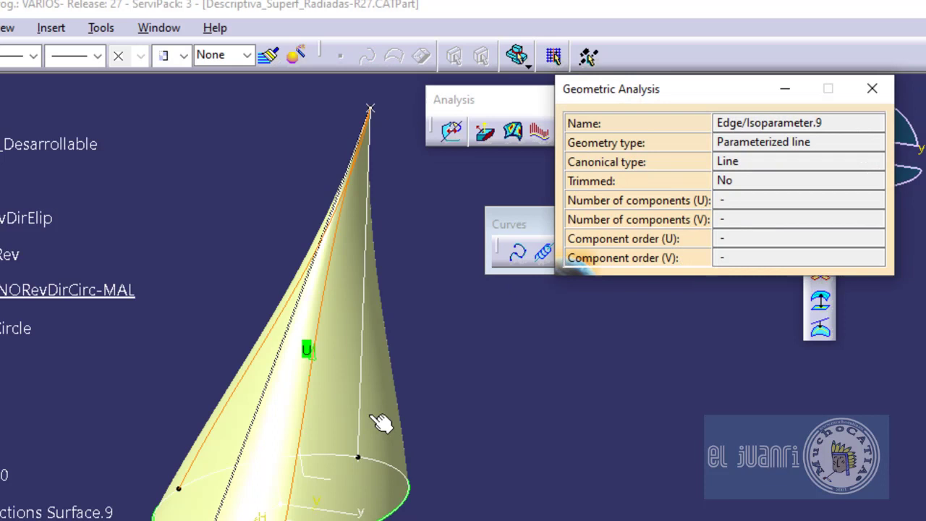
left_click(349, 313)
middle_click_drag(529, 378, 489, 355)
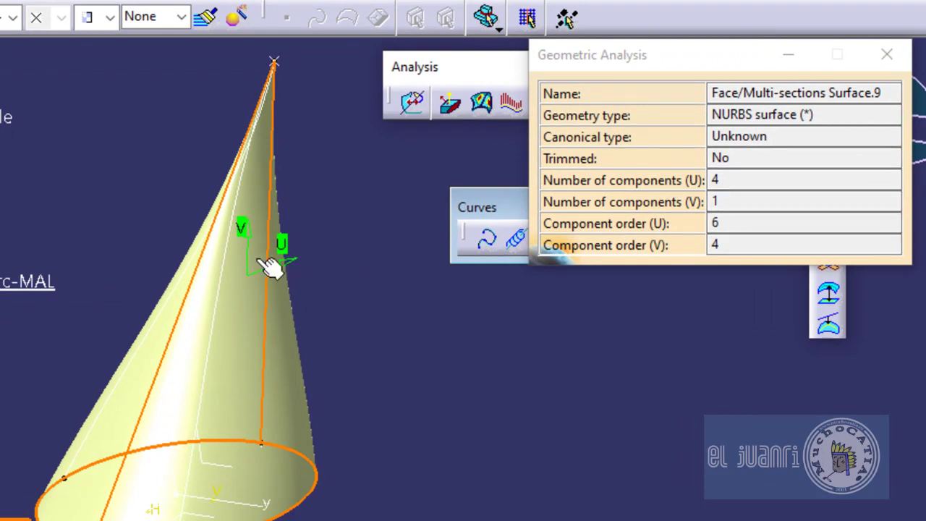
middle_click_drag(407, 442, 268, 458)
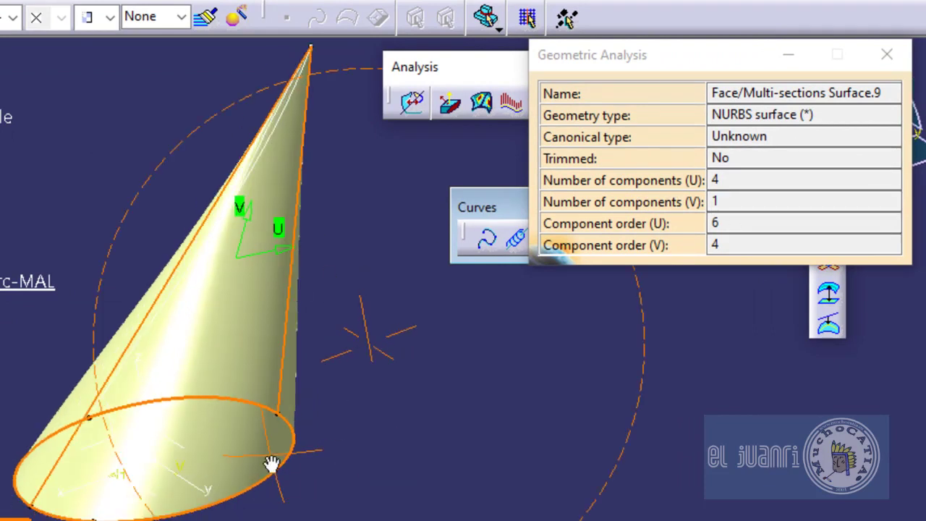
Examine the surface's number of components and component order in the V direction, and close the analysis
left_click(738, 200)
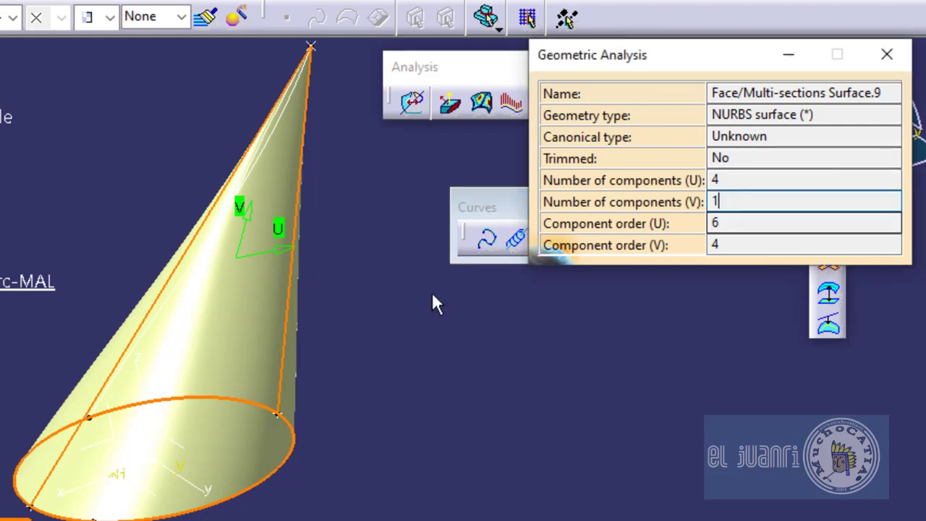
double_click(714, 201)
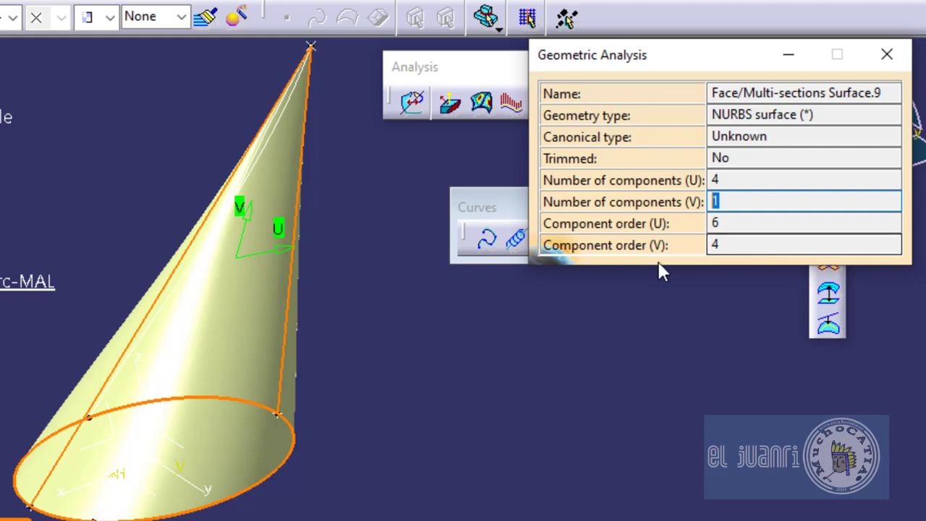
double_click(731, 245)
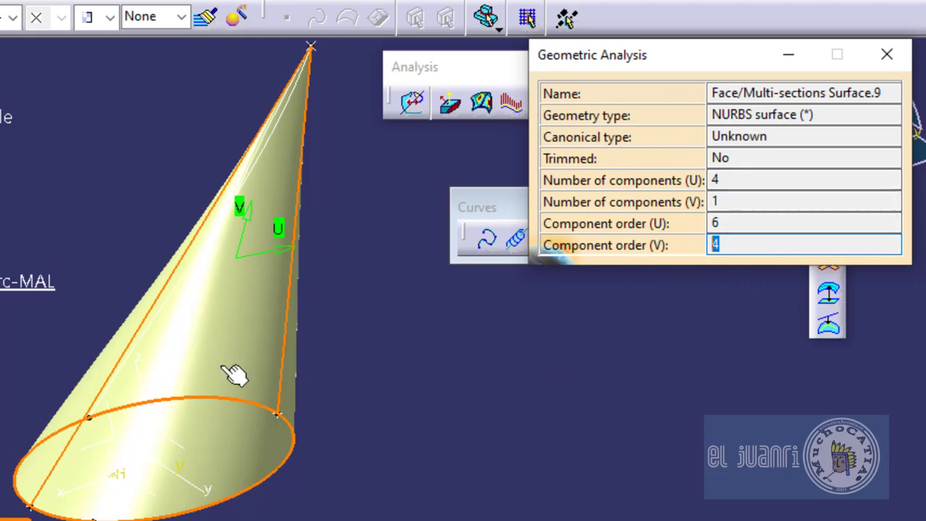
middle_click_drag(582, 335, 452, 394)
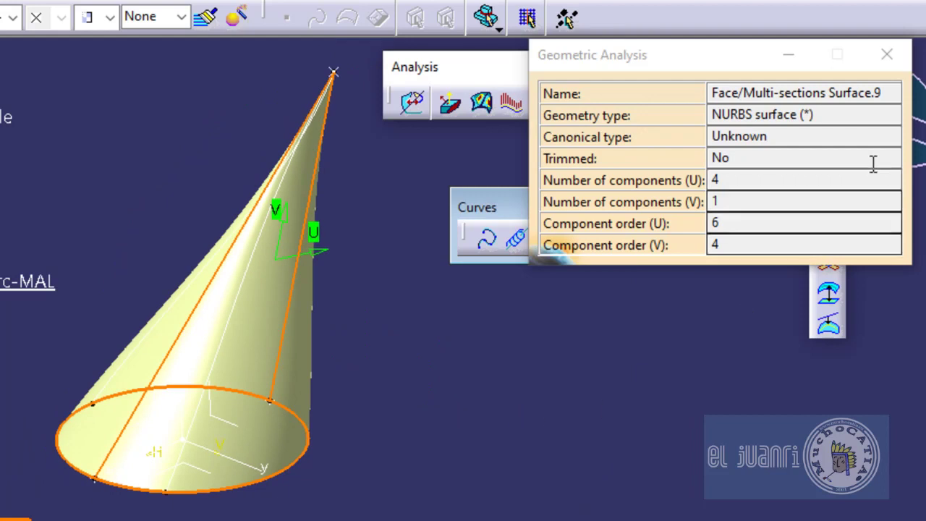
left_click(887, 55)
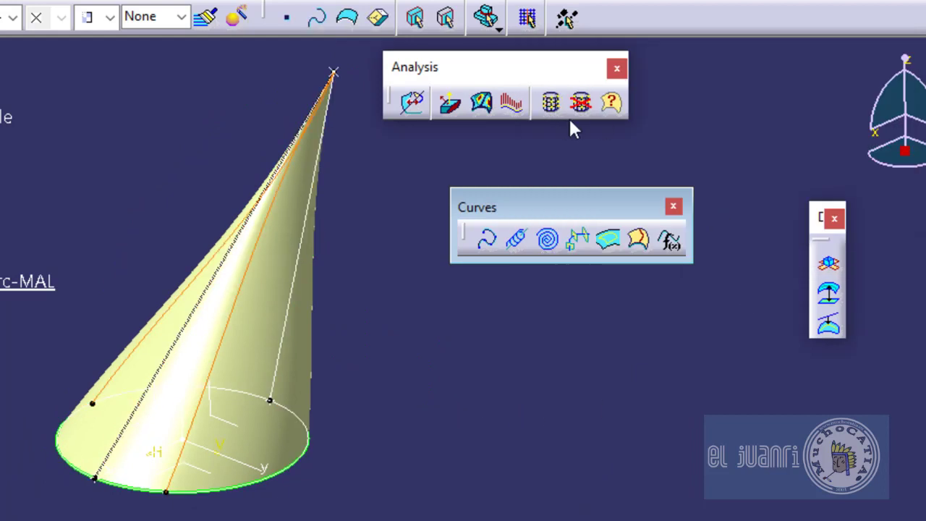
Apply a dress-up to the cone surface to inspect its control points and segments
left_click(551, 106)
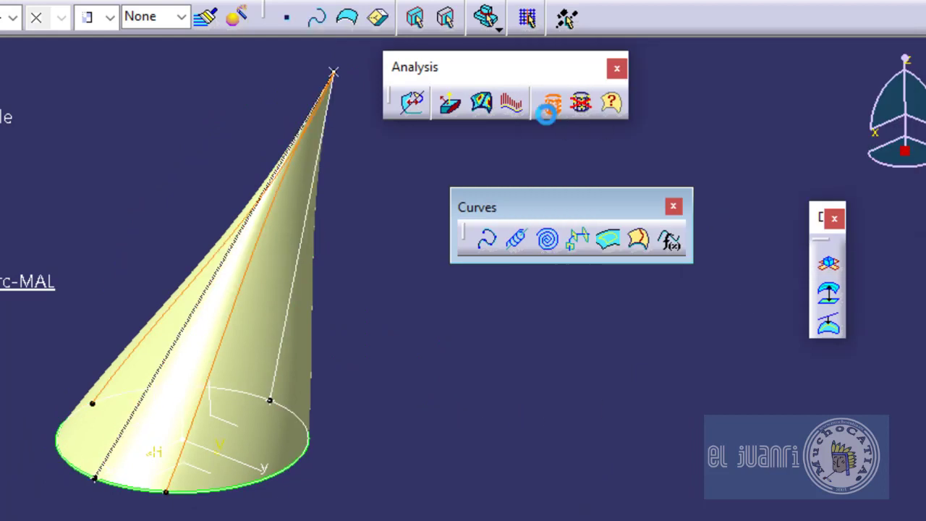
left_click(285, 302)
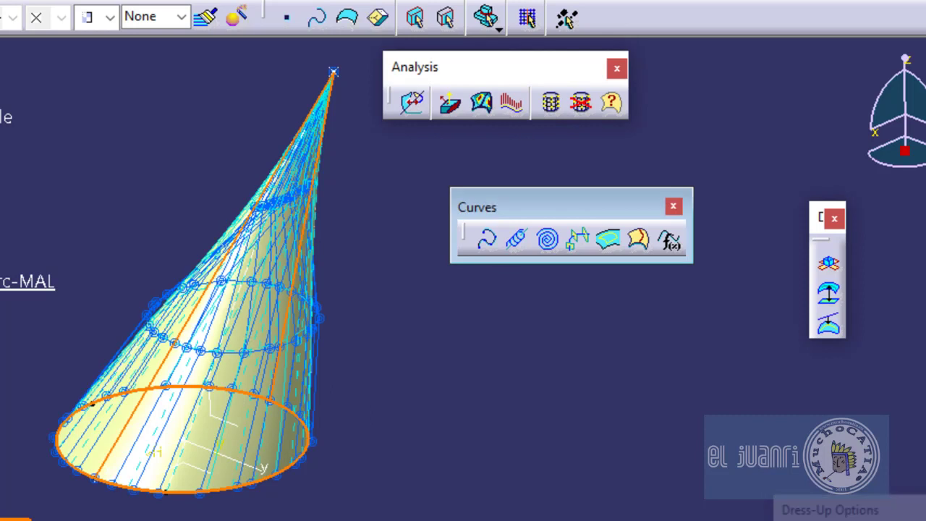
middle_click_drag(398, 386, 268, 420)
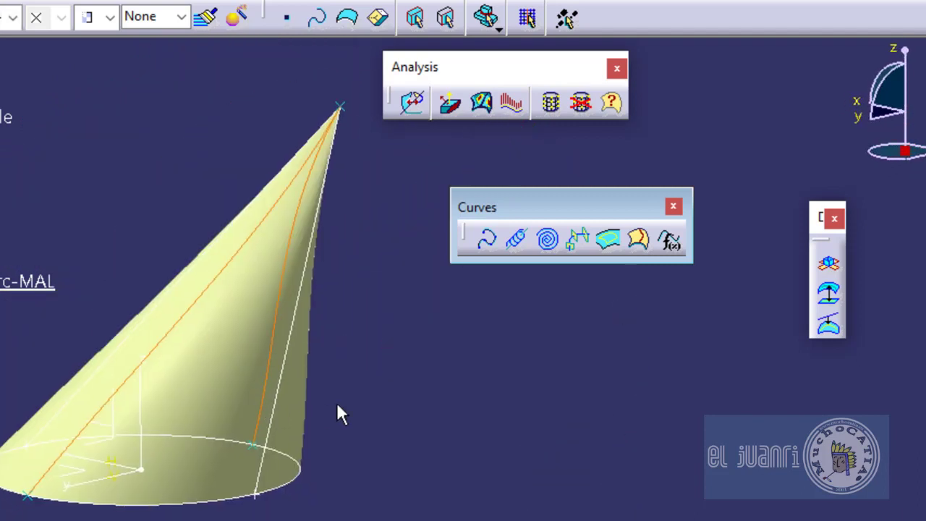
middle_click_drag(181, 450, 220, 491)
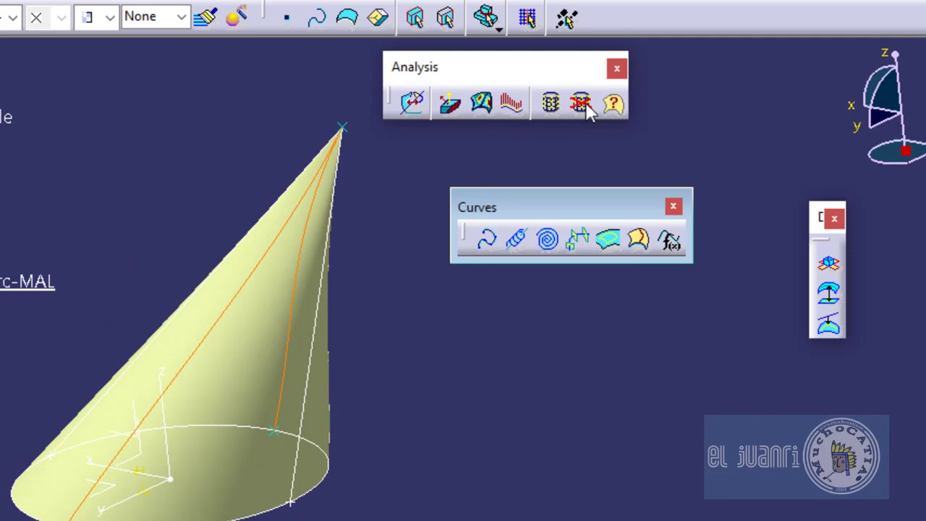
Recheck the cone surface's geometry type, components and orders with Geometric Analysis
left_click(613, 107)
left_click(236, 394)
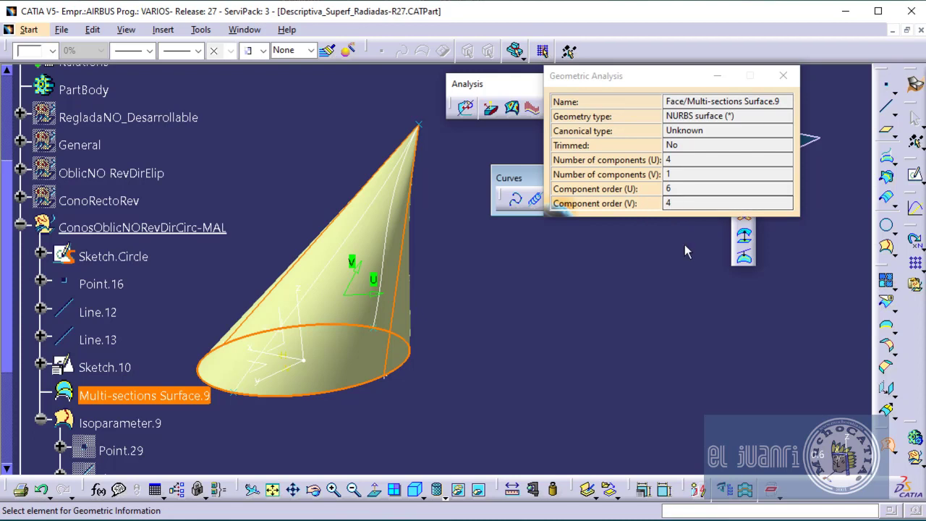
left_click(782, 76)
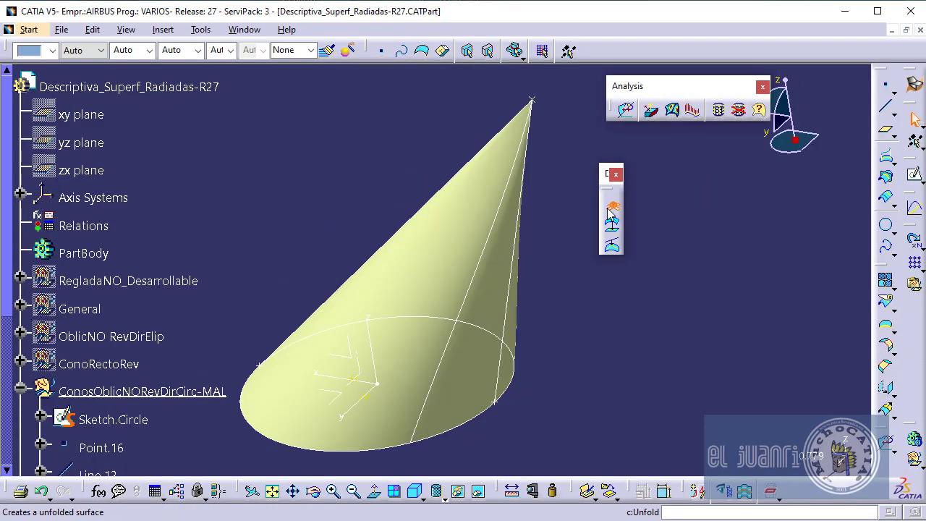
Set up an Unfold of the multi-sections surface, with Output.5 (Point.11) on the base circle as reference origin and the Sketch.Circle edge as direction
left_click(612, 206)
left_click(455, 244)
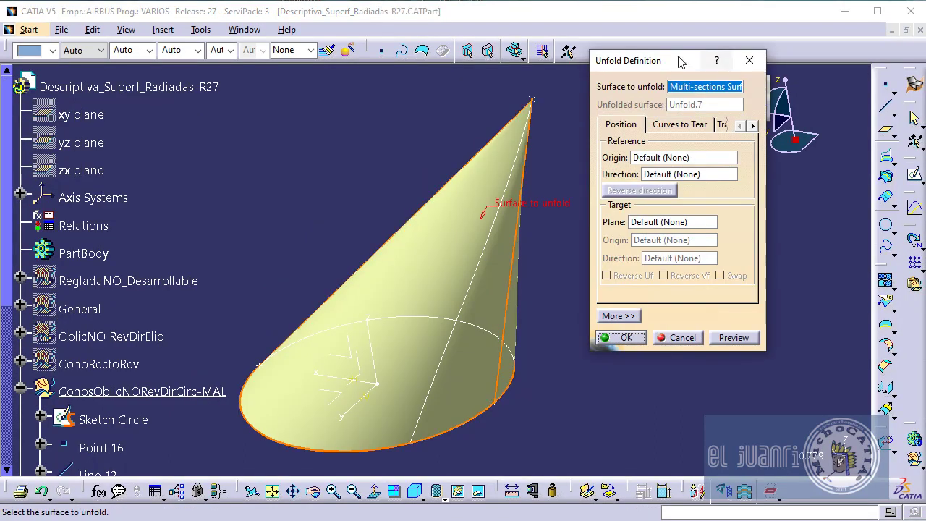
left_click_drag(676, 60, 668, 71)
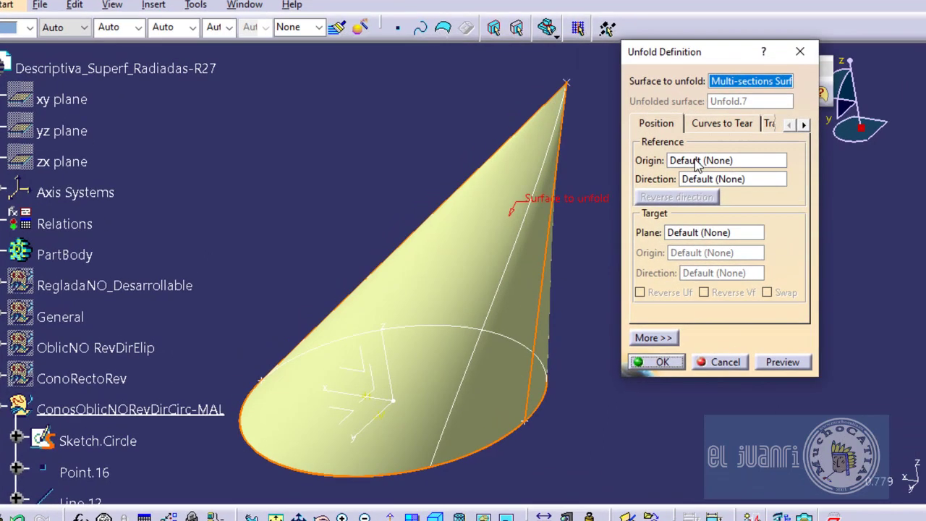
left_click(649, 169)
middle_click_drag(543, 408, 545, 407)
middle_click_drag(629, 454, 626, 472)
left_click(554, 442)
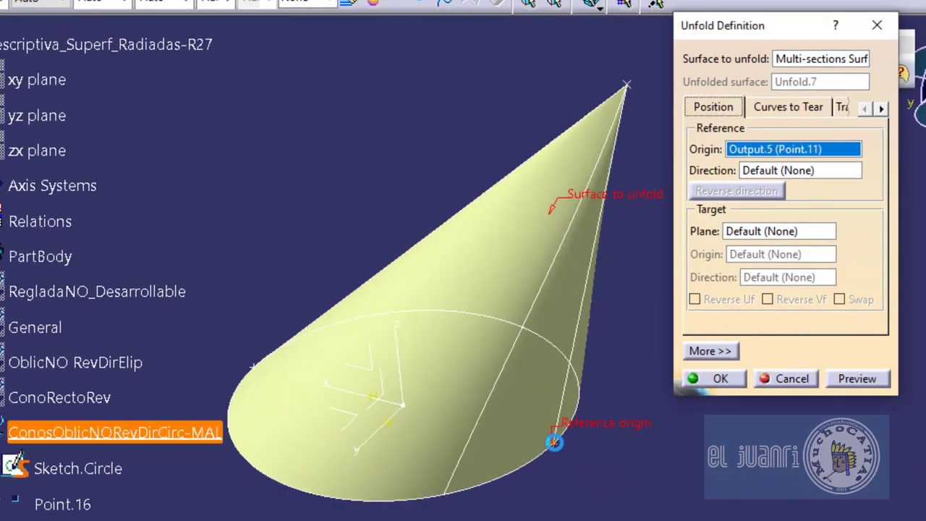
left_click(778, 172)
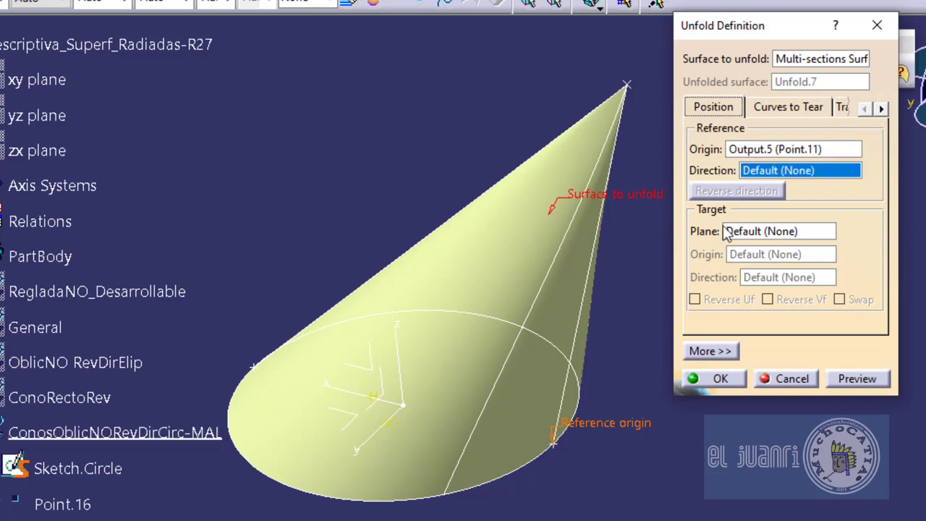
left_click(542, 469)
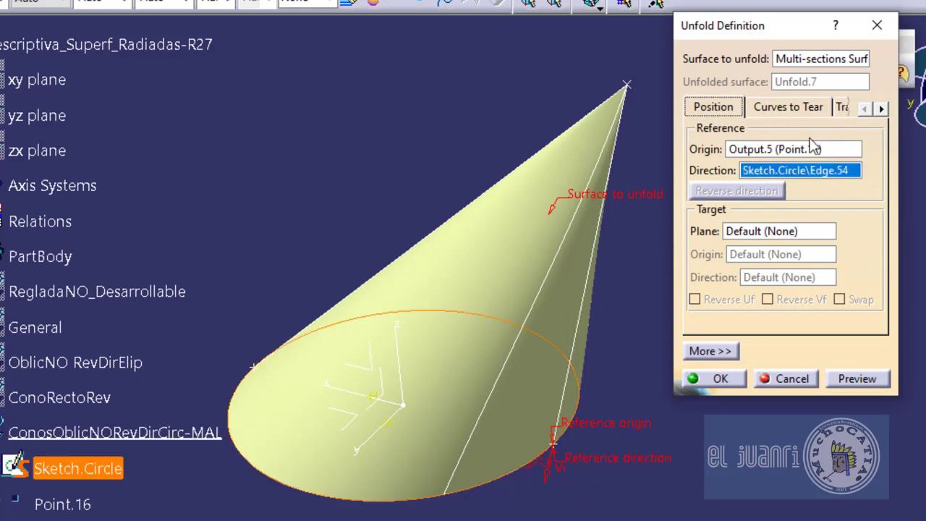
Add Line.13 as the curve to tear for the unfold
left_click(792, 107)
left_click(745, 135)
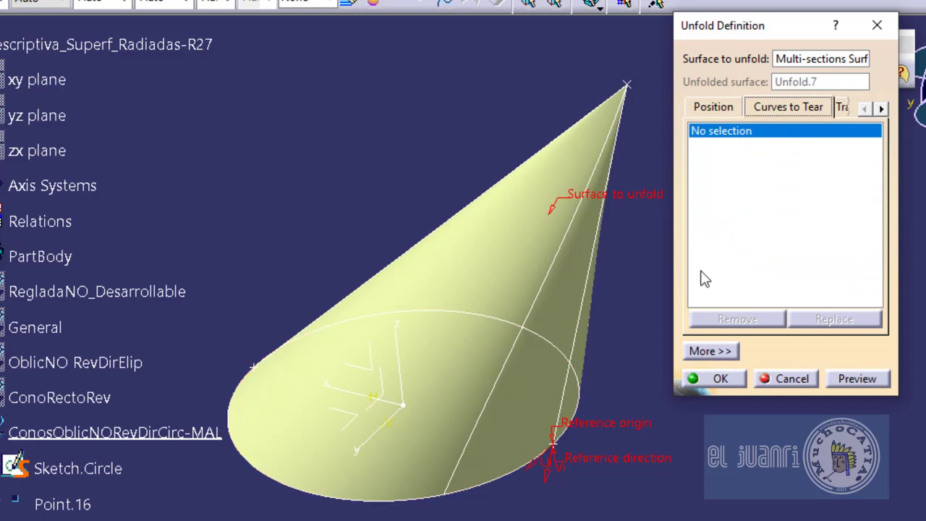
middle_click_drag(670, 287, 606, 298)
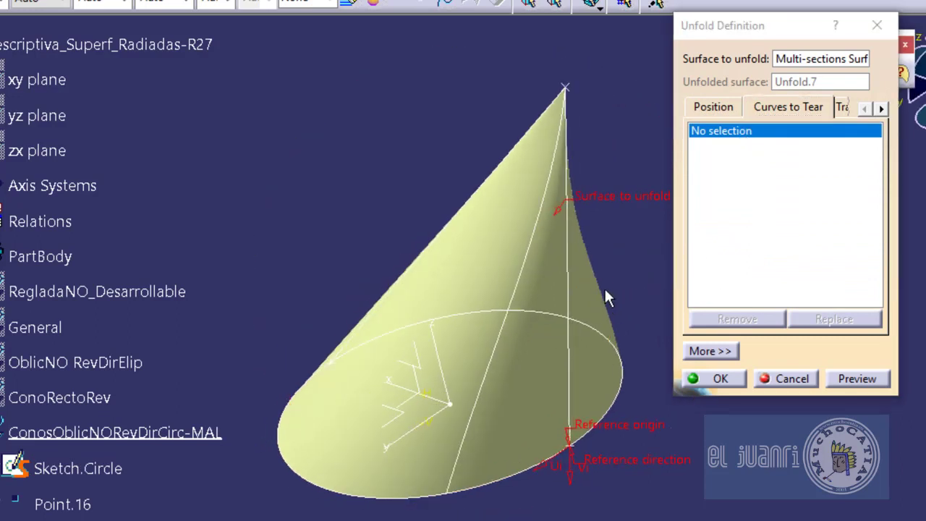
left_click(567, 279)
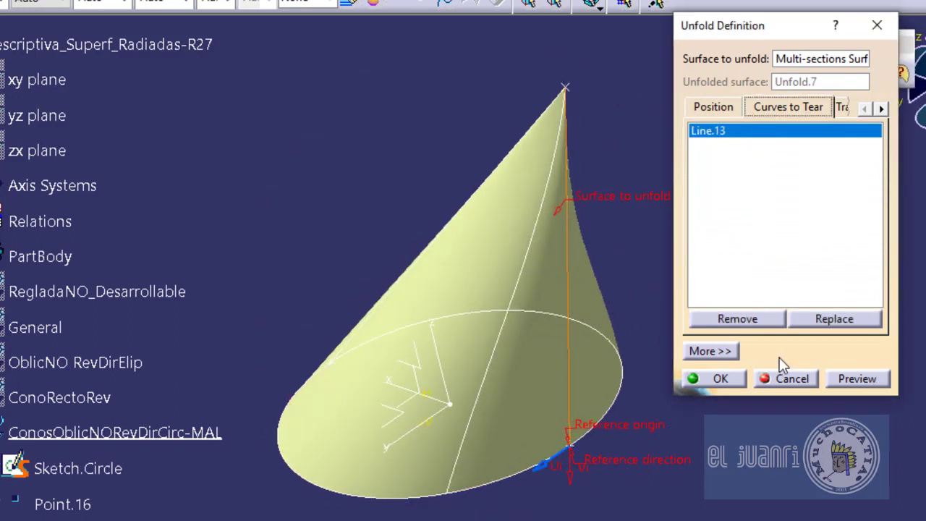
Preview the unfold as a Ruled surface and accept the switch to the All surface type
left_click(699, 350)
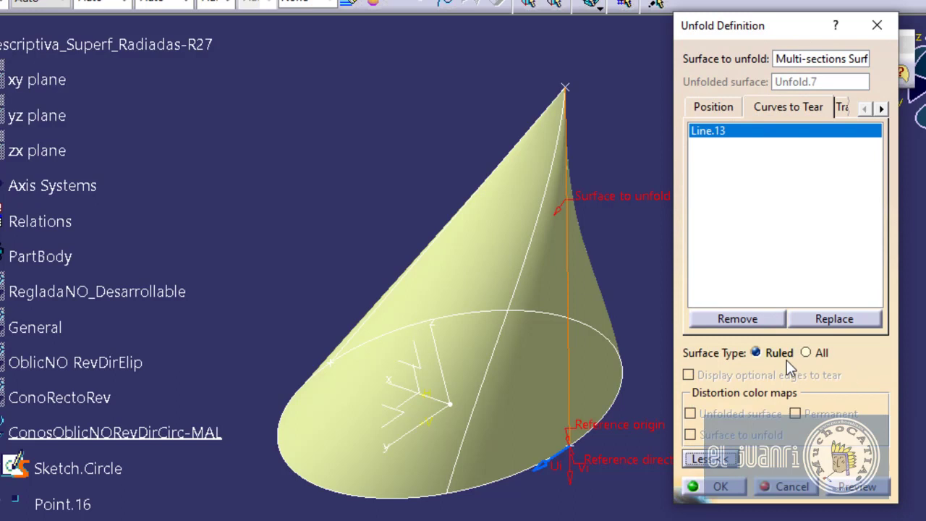
left_click(864, 487)
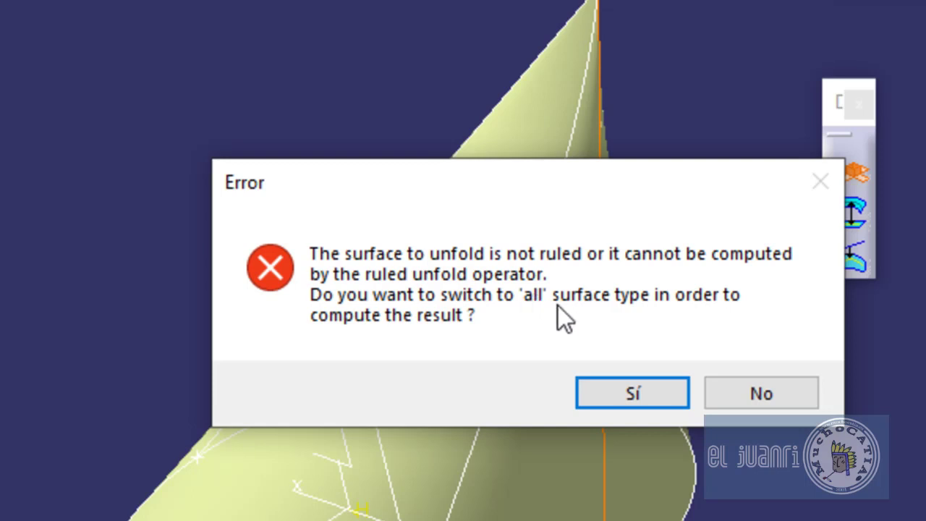
left_click(633, 394)
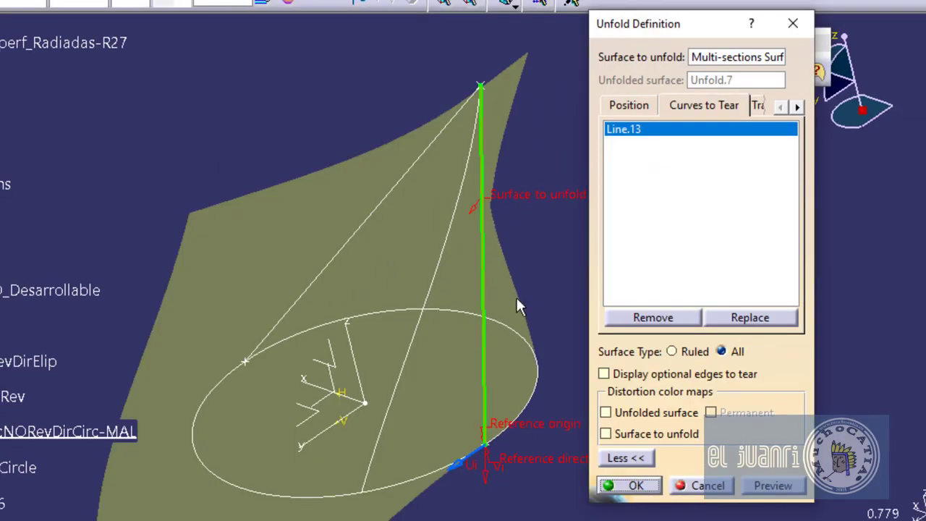
Enable optional tear edges and permanent distortion colour maps on both the unfolded surface and the surface to unfold, and create the unfold
left_click(641, 375)
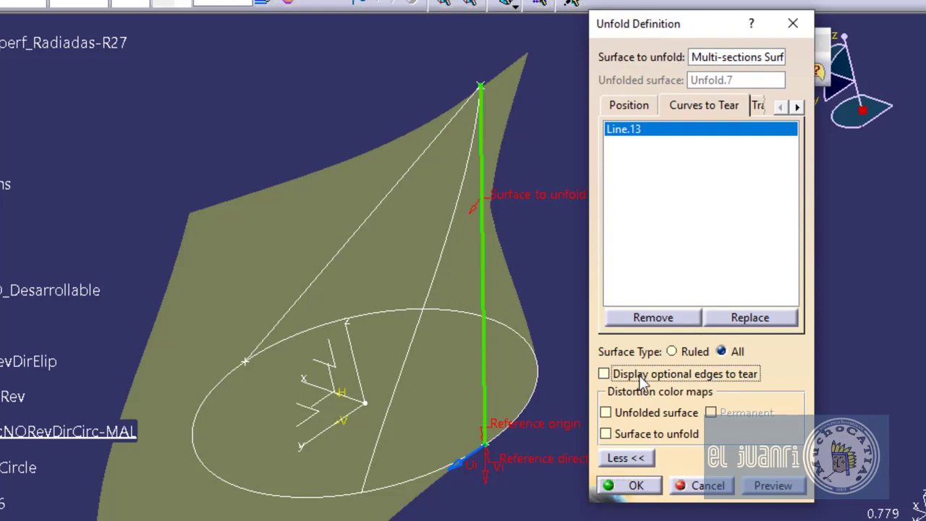
left_click(635, 415)
left_click(642, 435)
left_click(711, 413)
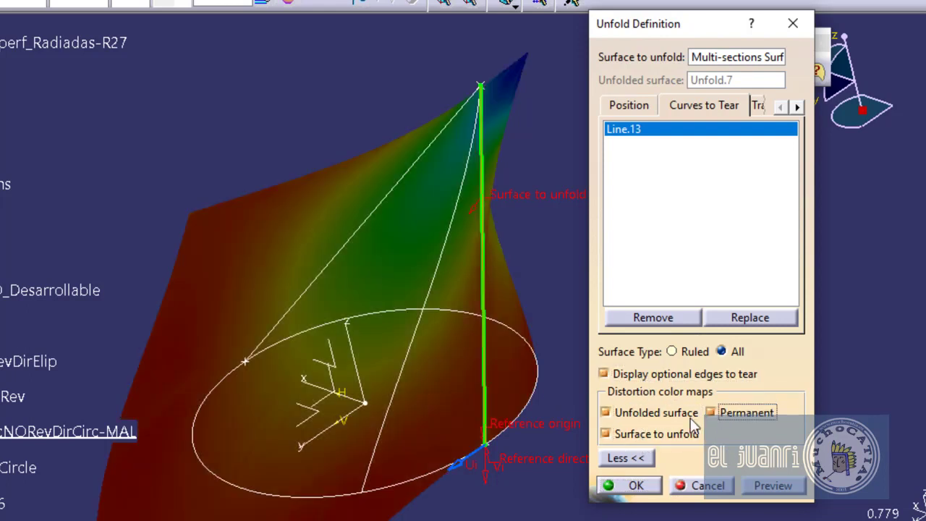
left_click(653, 490)
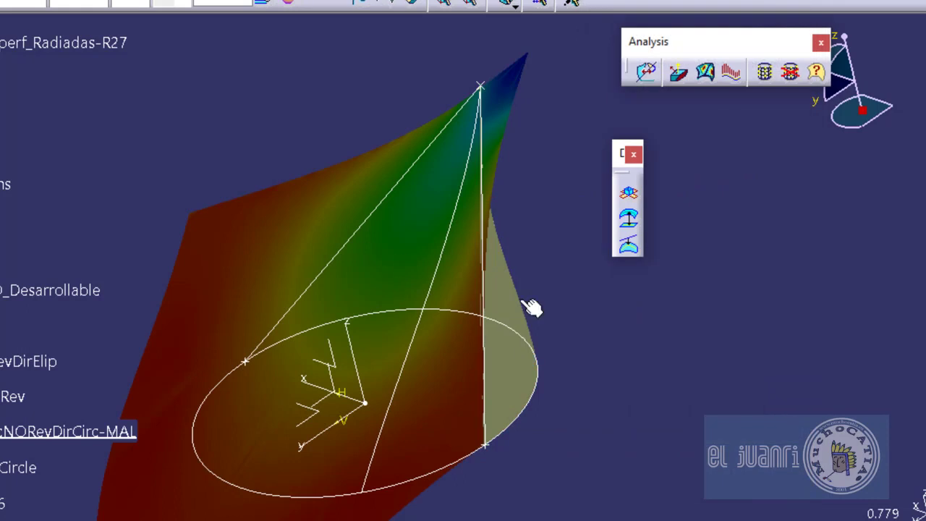
middle_click_drag(531, 306, 477, 262)
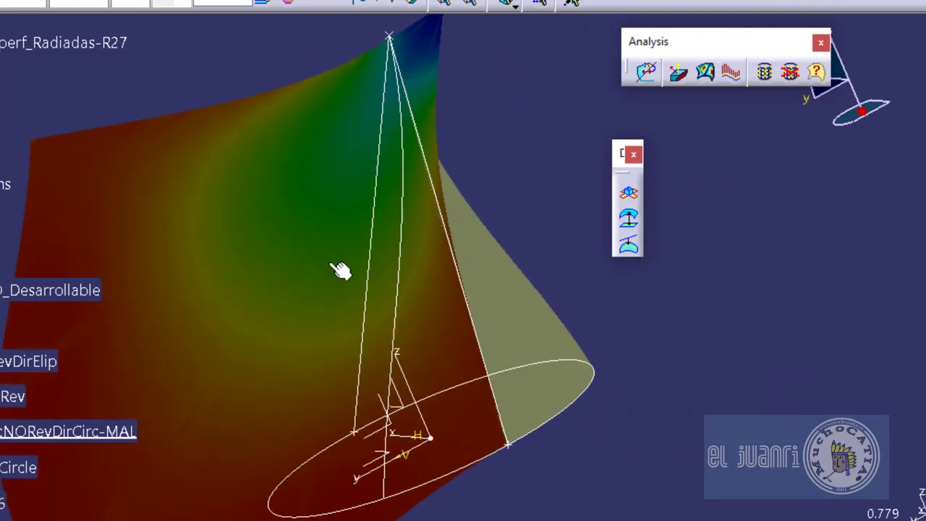
middle_click_drag(300, 280, 303, 234)
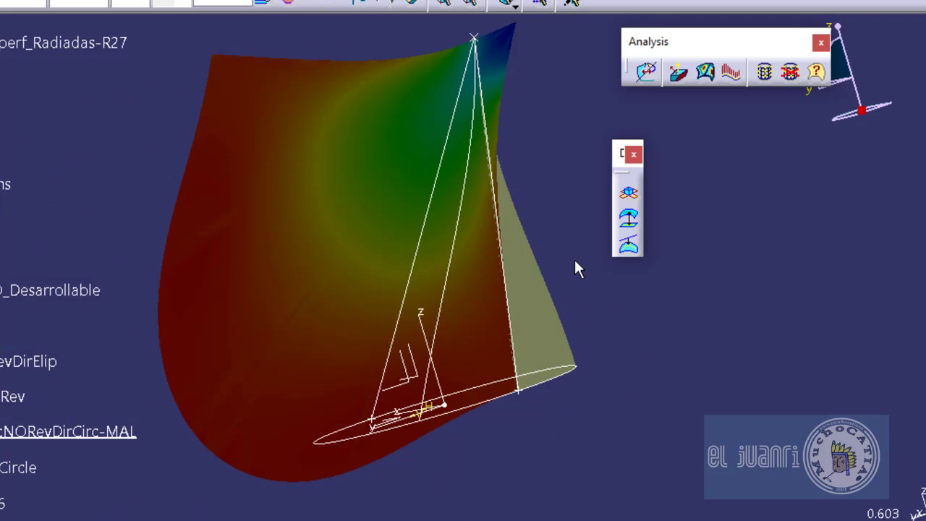
middle_click_drag(571, 266, 308, 233)
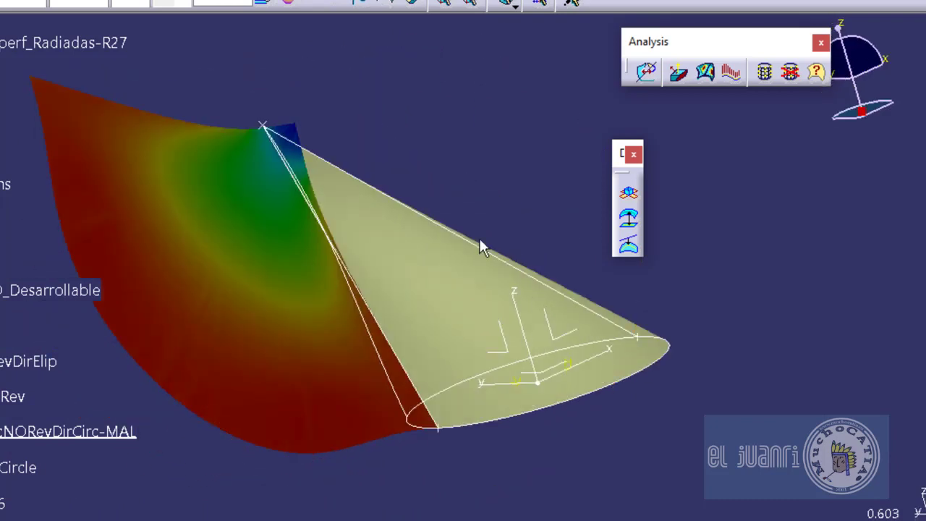
middle_click_drag(482, 246, 604, 172)
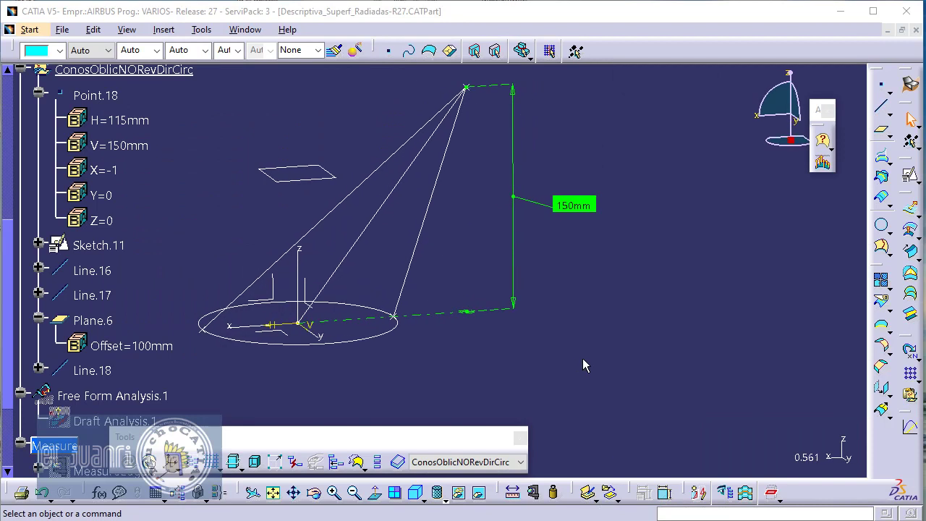
Review the offset definition of the plane between the base circle and the apex
middle_click_drag(582, 365, 428, 302)
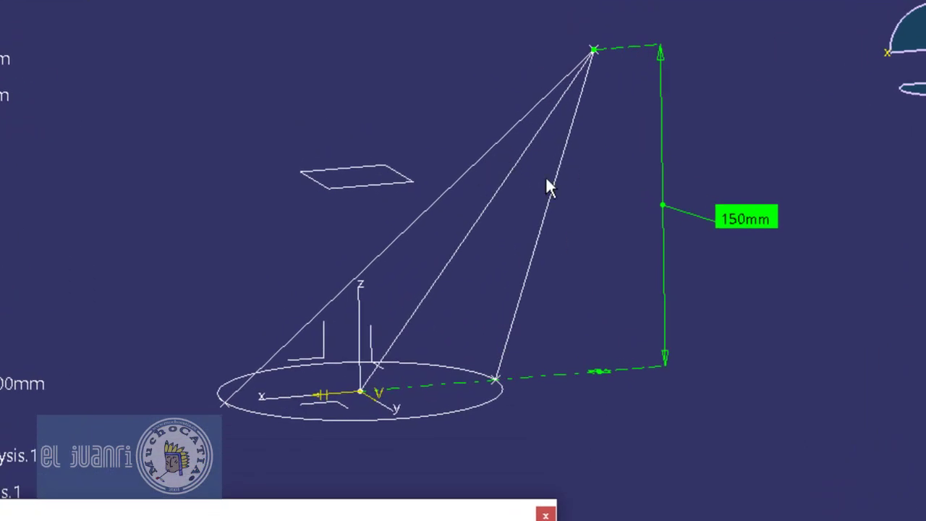
middle_click_drag(434, 380, 455, 372)
middle_click_drag(501, 206, 418, 201)
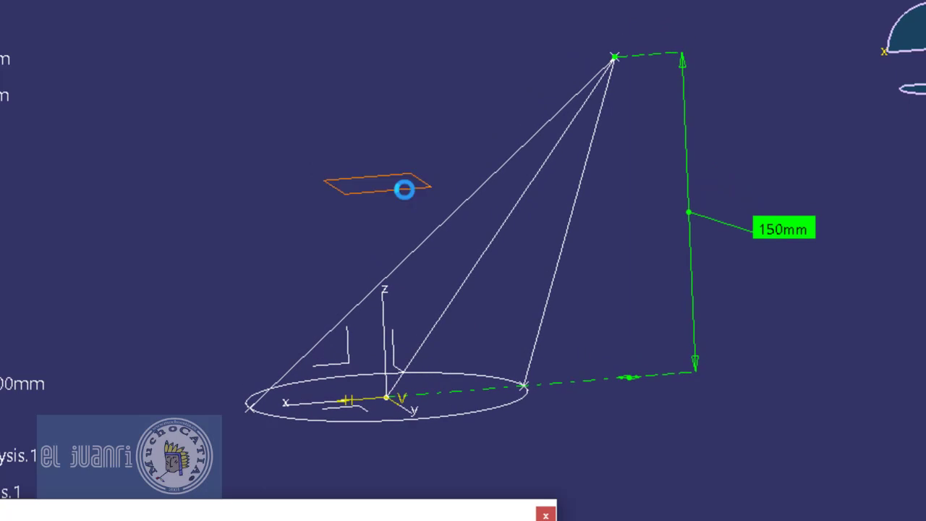
double_click(405, 186)
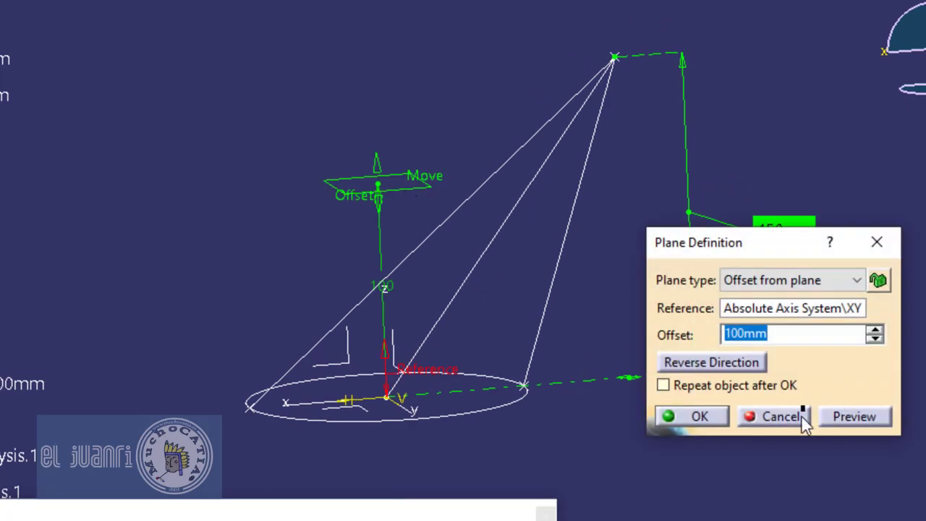
left_click(691, 416)
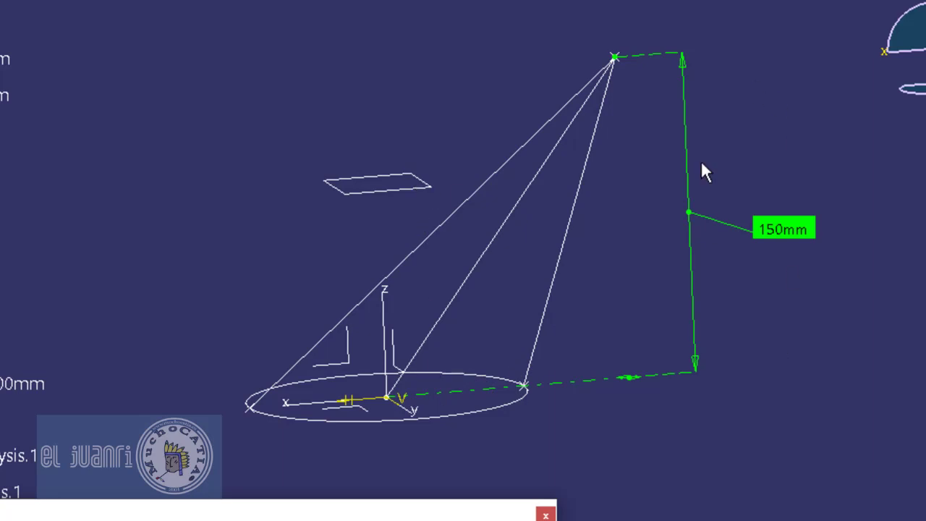
Create a positioned sketch on Plane.6 with its origin at the curve intersection with Line.18 and implicit orientation
middle_click_drag(505, 411, 340, 421)
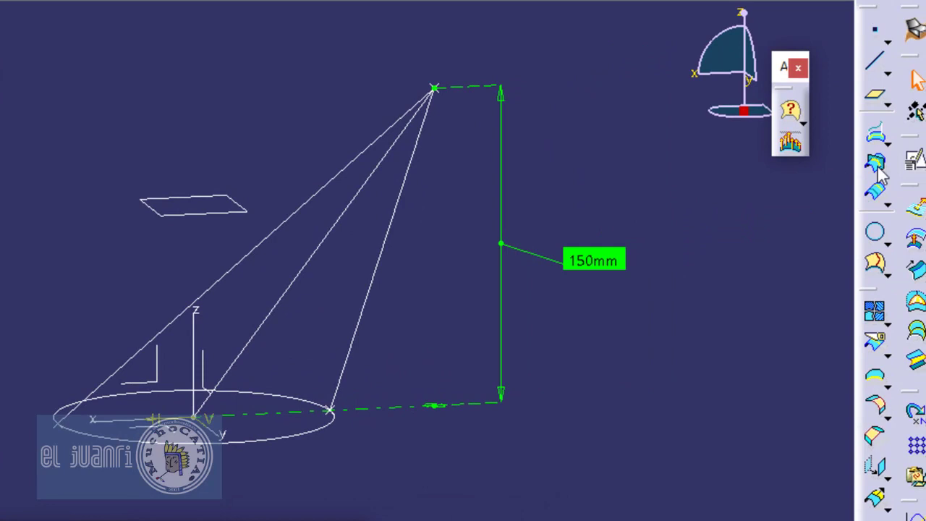
left_click(913, 165)
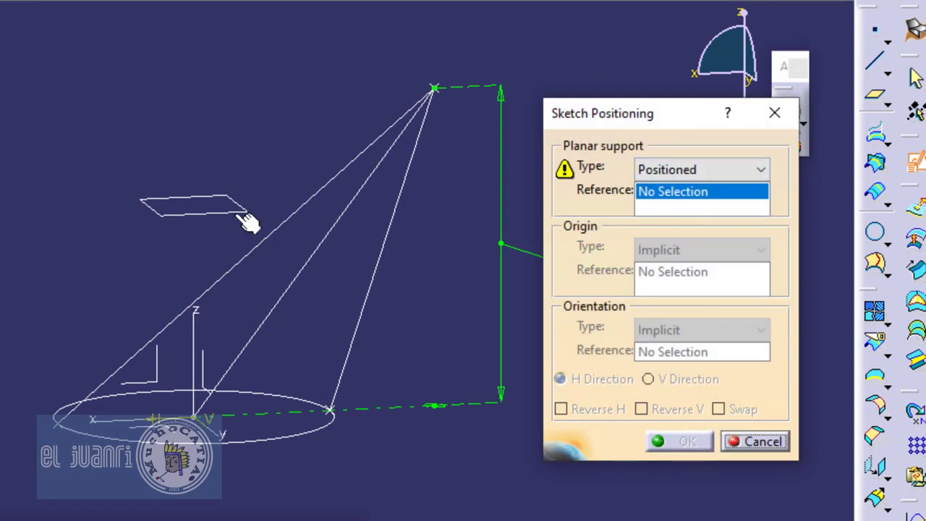
left_click(244, 215)
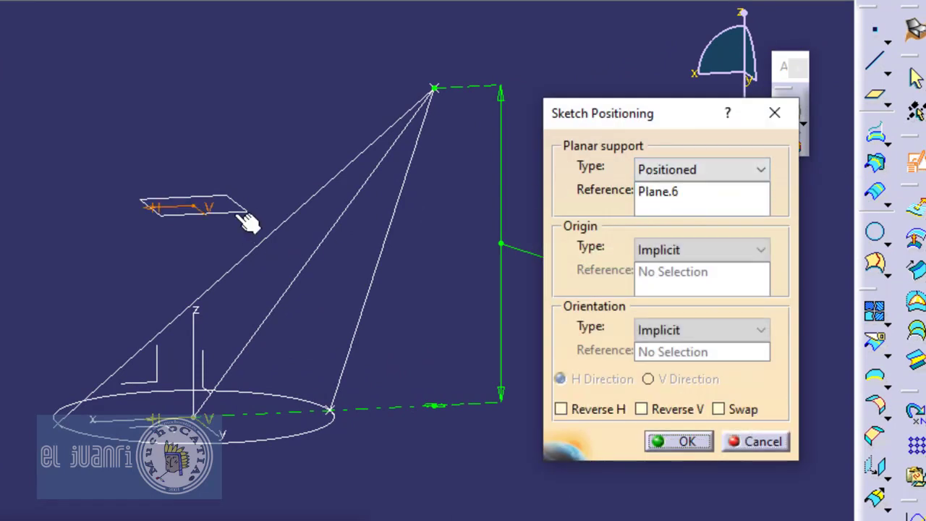
left_click(680, 248)
left_click(682, 334)
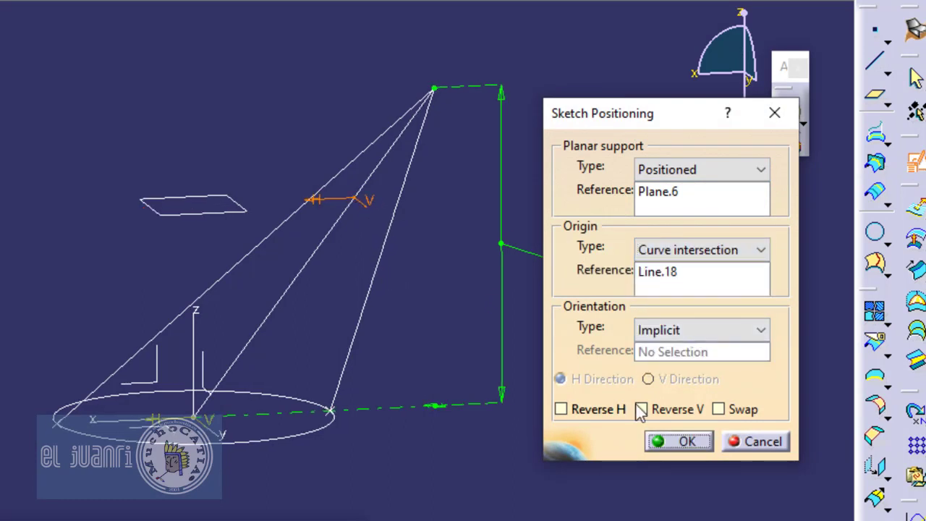
left_click(679, 441)
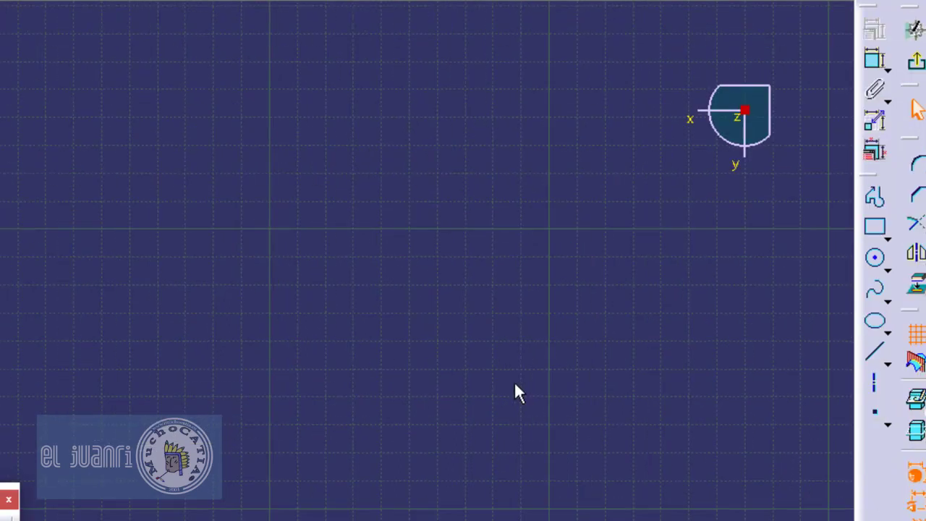
Sketch a circle of about 20 mm radius centred on the sketch origin, reaching the cone's outer contour line
mouse_move(358, 252)
middle_mouse_down()
mouse_move(364, 377)
mouse_move(434, 299)
mouse_move(308, 386)
mouse_move(333, 236)
mouse_move(378, 314)
mouse_move(382, 259)
mouse_move(351, 192)
middle_mouse_up()
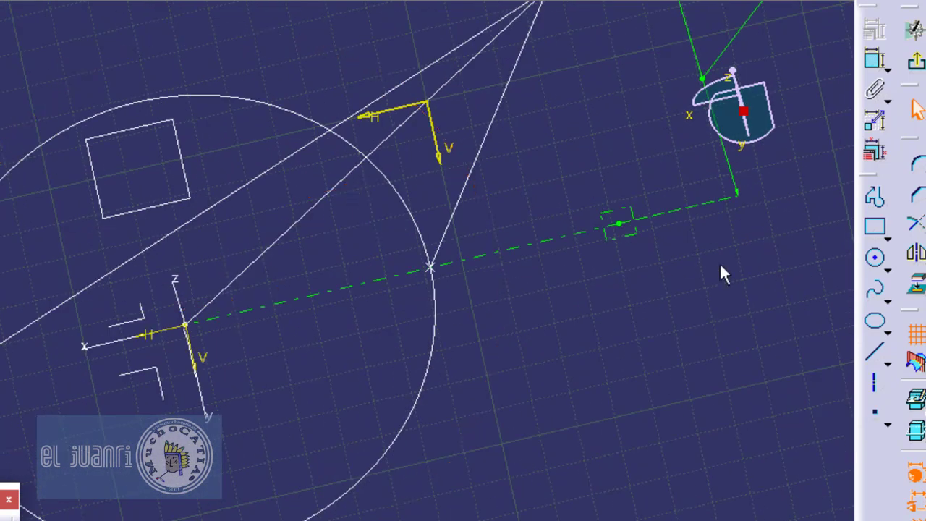
left_click(875, 262)
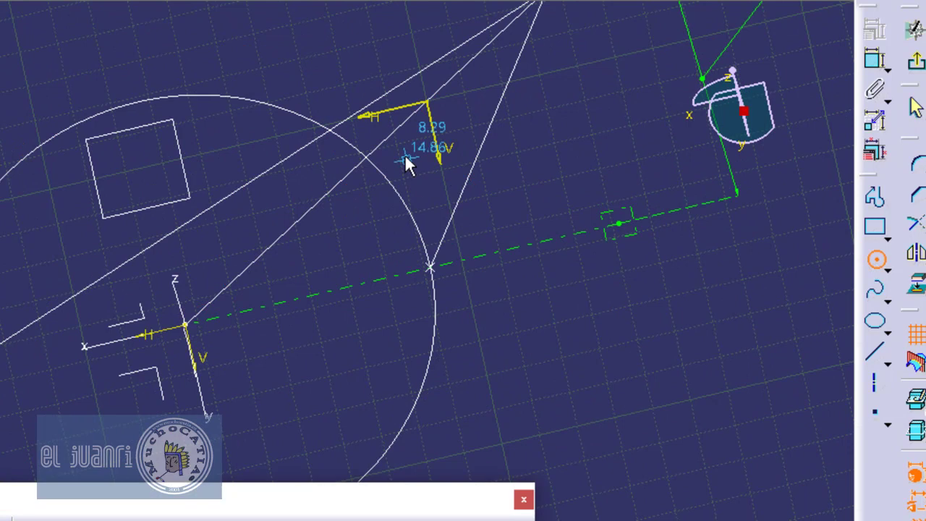
left_click(427, 102)
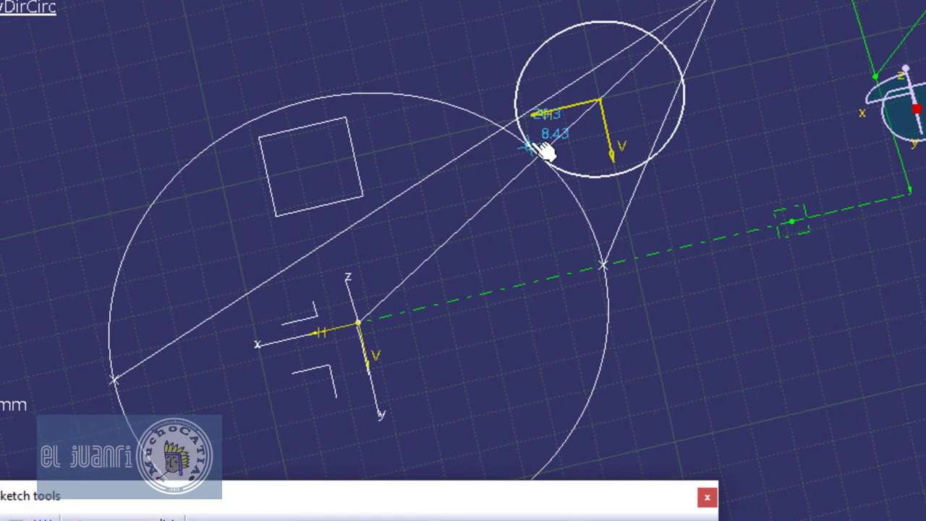
left_click(528, 112)
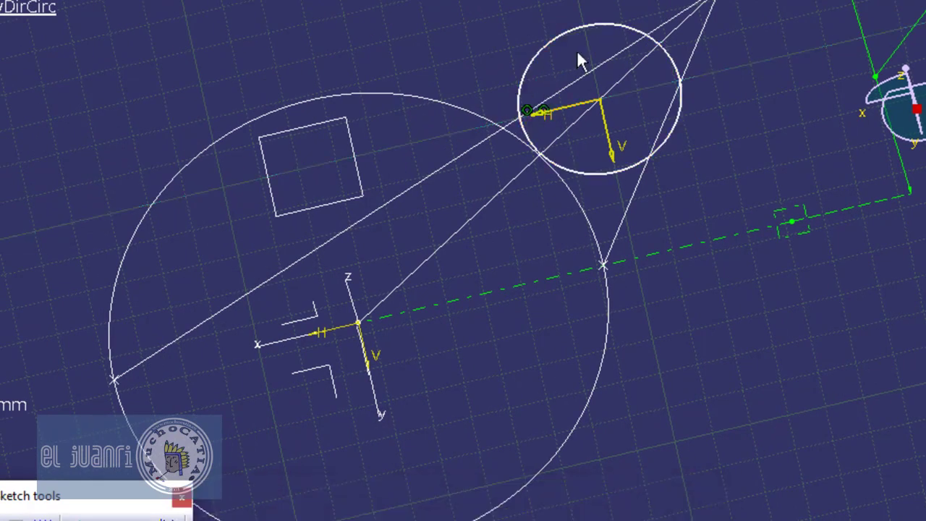
Intersect Line.17 with the sketch plane to get a reference point on the opposite contour line
scroll(676, 136, "up", 3)
middle_click_drag(705, 210, 635, 363)
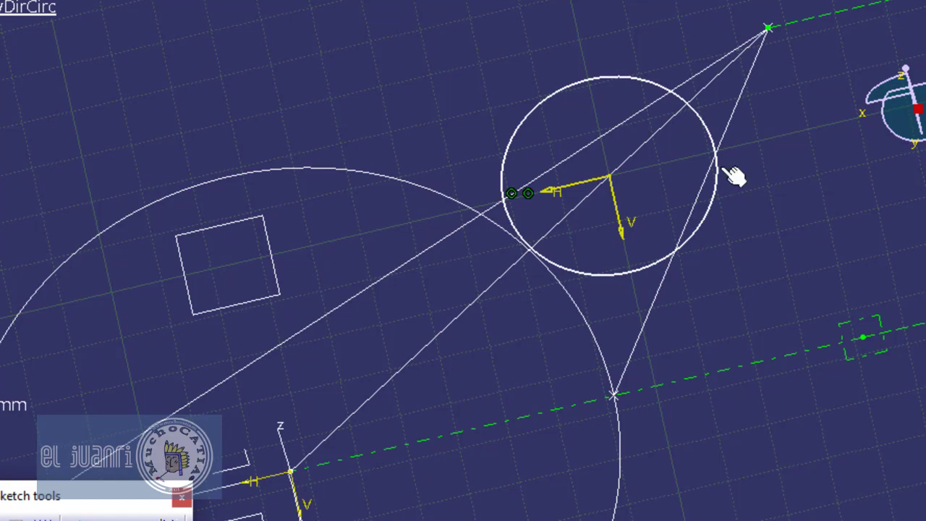
middle_click_drag(699, 342, 685, 278)
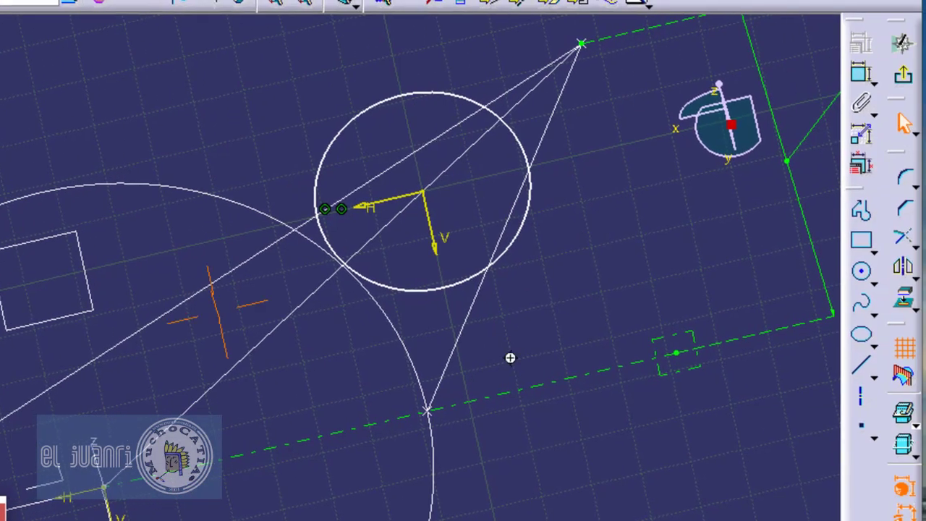
mouse_move(496, 294)
middle_mouse_down()
mouse_move(254, 388)
mouse_move(253, 337)
mouse_move(389, 327)
middle_mouse_up()
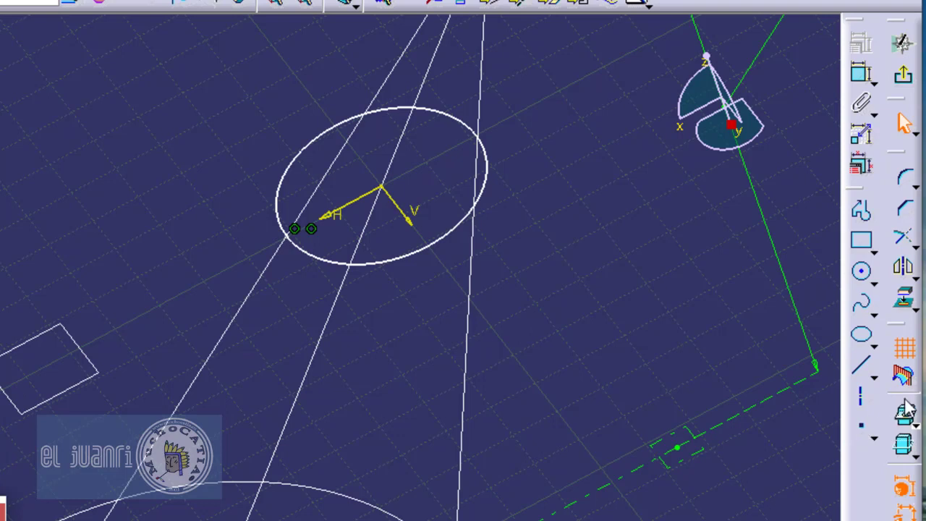
left_click(905, 297)
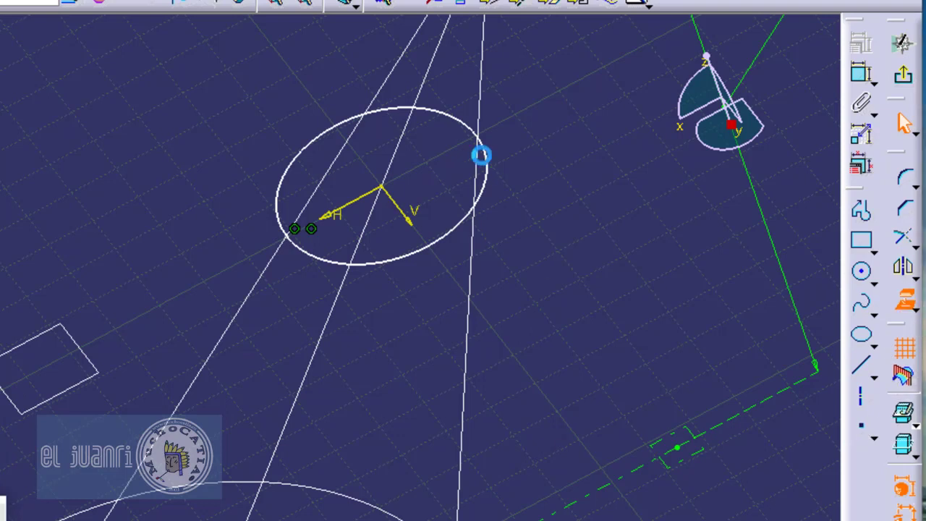
left_click(481, 131)
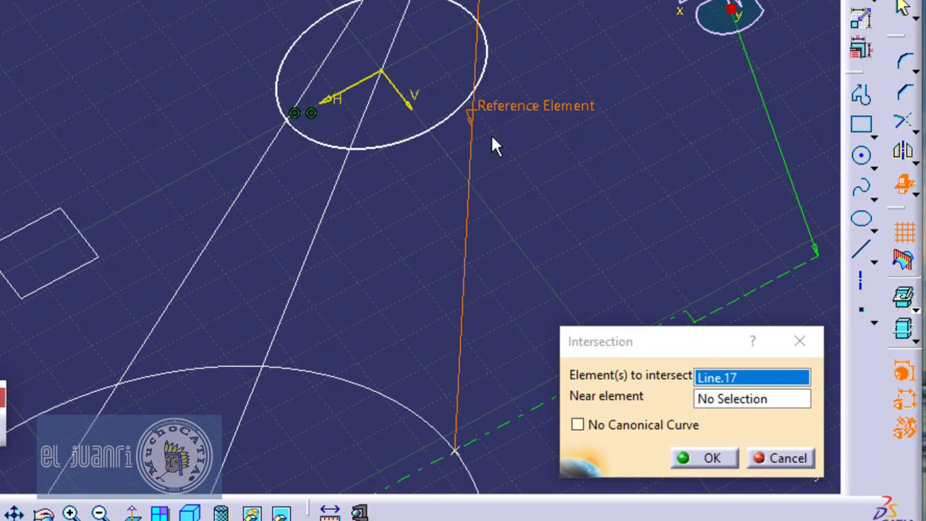
left_click(711, 460)
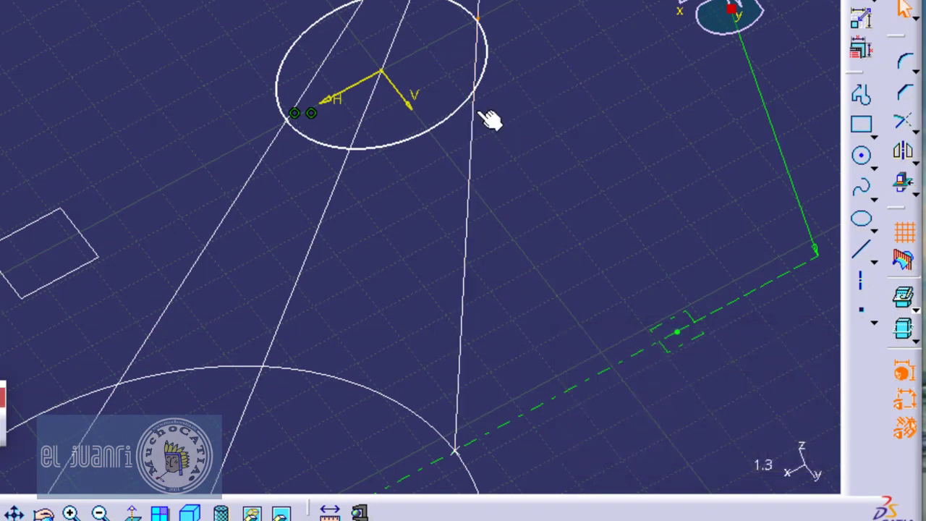
Dimension the small circle's radius and place it as a reference dimension
mouse_move(489, 119)
middle_mouse_down()
mouse_move(475, 151)
mouse_move(490, 207)
mouse_move(351, 275)
mouse_move(252, 283)
mouse_move(289, 283)
mouse_move(299, 212)
middle_mouse_up()
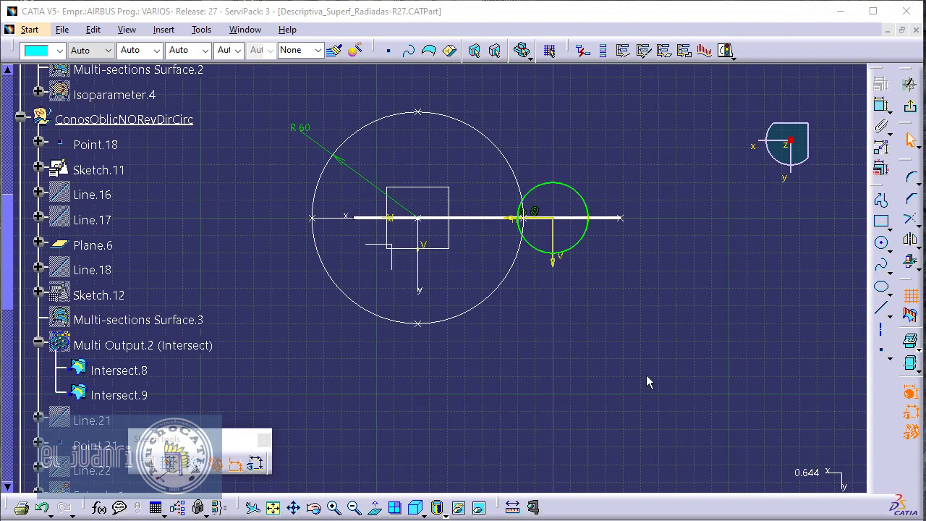
mouse_move(467, 366)
middle_mouse_down()
mouse_move(499, 253)
mouse_move(591, 221)
middle_mouse_up()
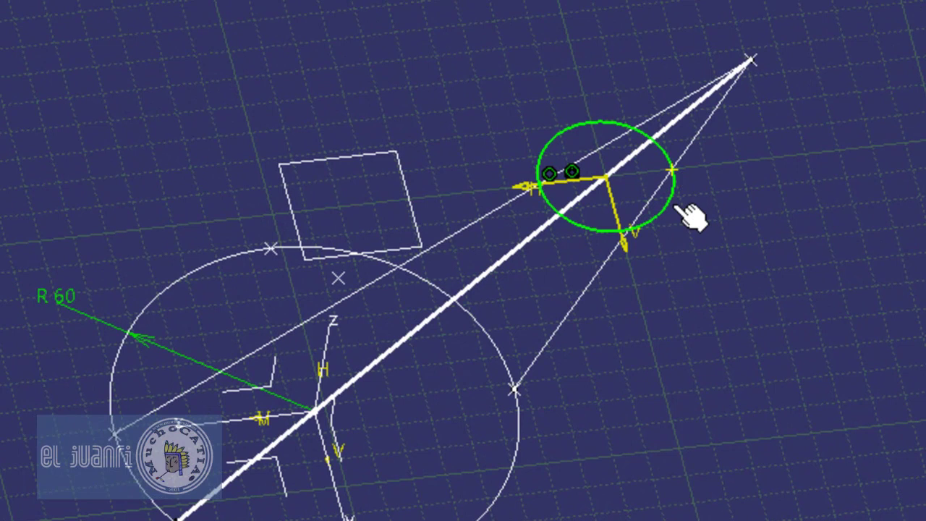
middle_click(666, 254)
mouse_move(720, 218)
middle_mouse_down("ctrl")
mouse_move(643, 324)
mouse_move(153, 449)
middle_mouse_up("ctrl")
mouse_move(885, 44)
middle_mouse_down("ctrl")
mouse_move(885, 99)
mouse_move(786, 150)
middle_mouse_up("ctrl")
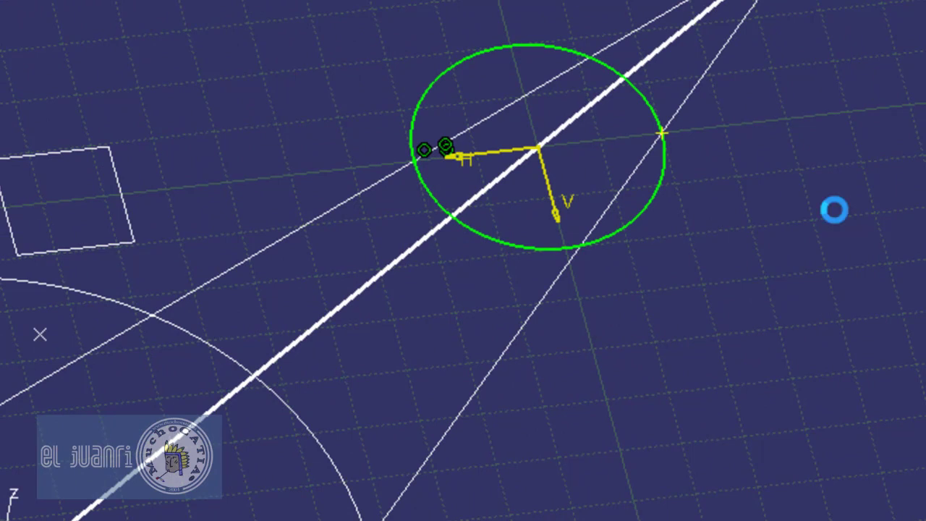
left_click(658, 194)
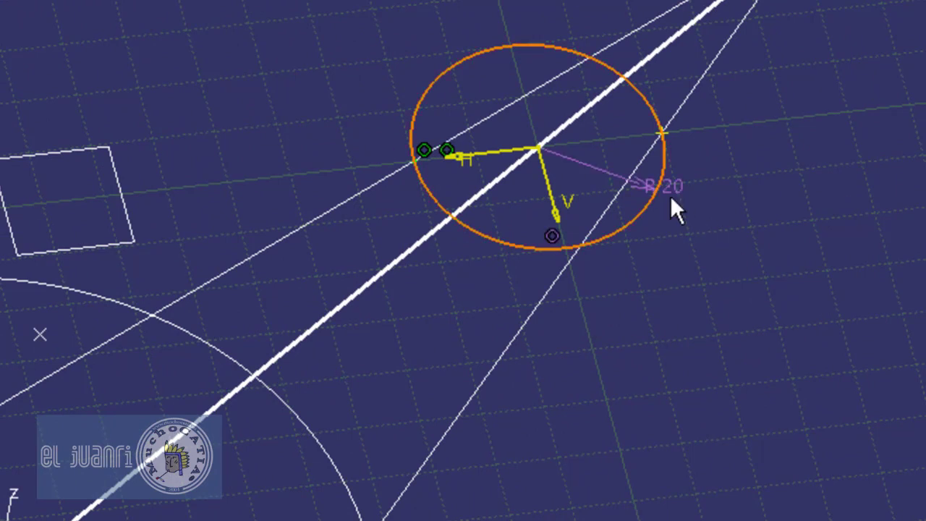
right_click(773, 236)
left_click(842, 270)
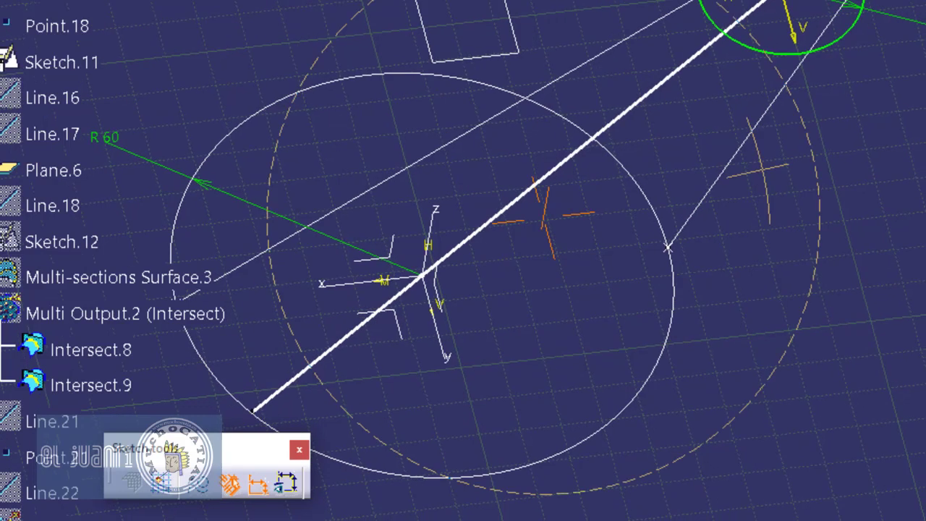
middle_click_drag(758, 171, 875, 176)
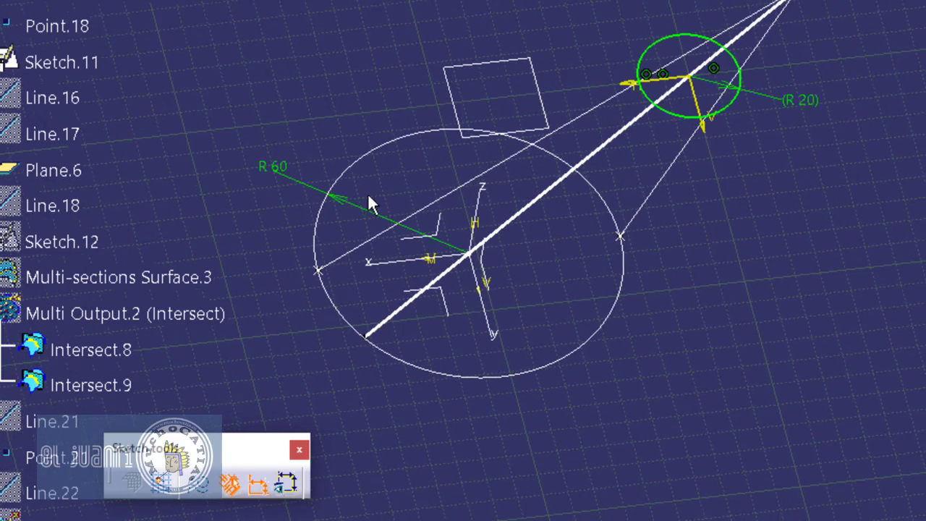
Check the small circle against both contour lines and exit its sketch
middle_click_drag(613, 281, 607, 78)
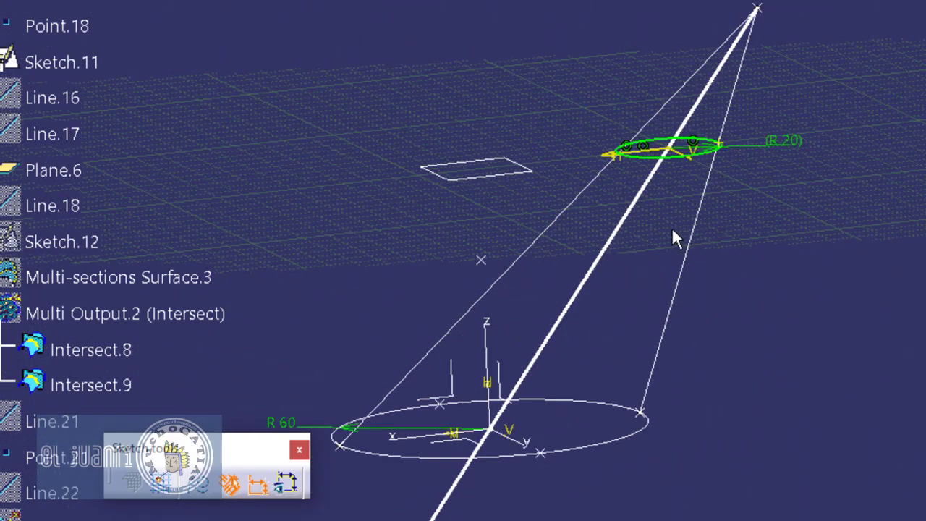
middle_click_drag(716, 205, 499, 296)
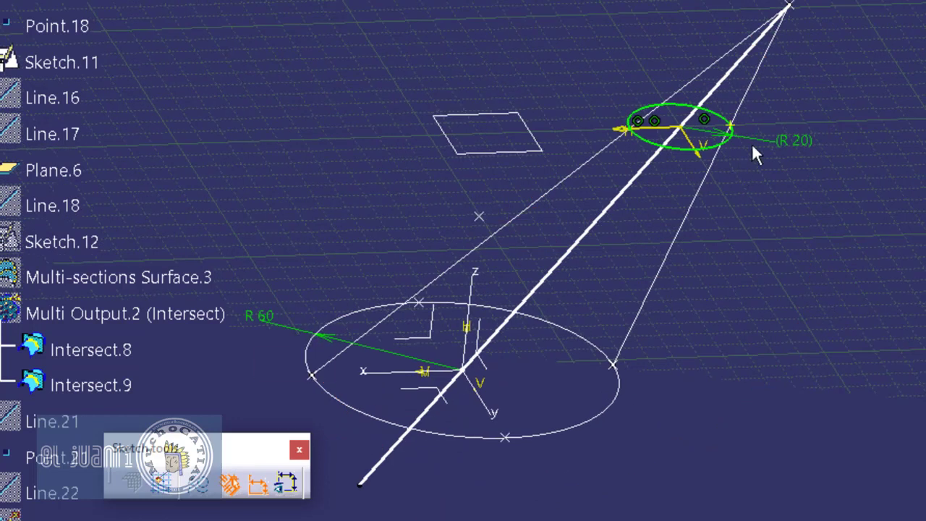
key("ctrl+Page_Down")
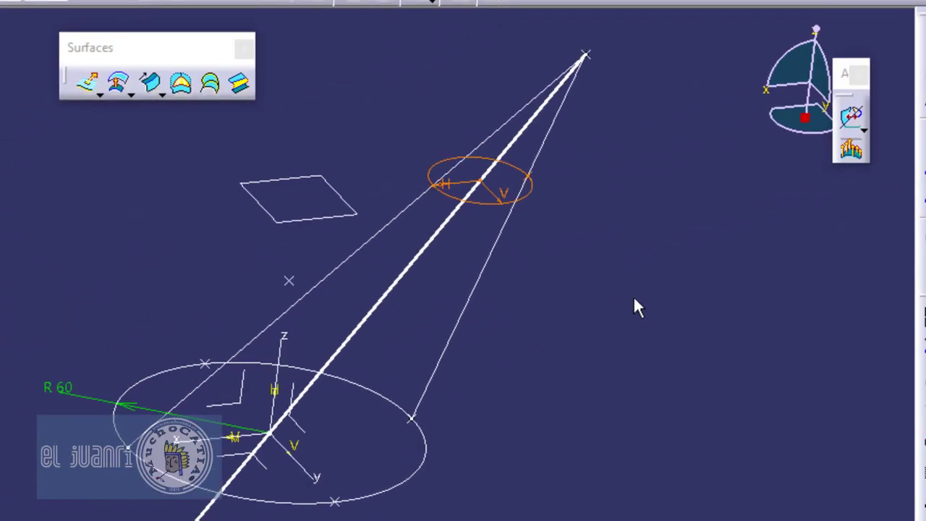
Start a multi-sections surface from the base circle to the small circle, moving the second closing point onto the same contour line as the first
left_click(213, 90)
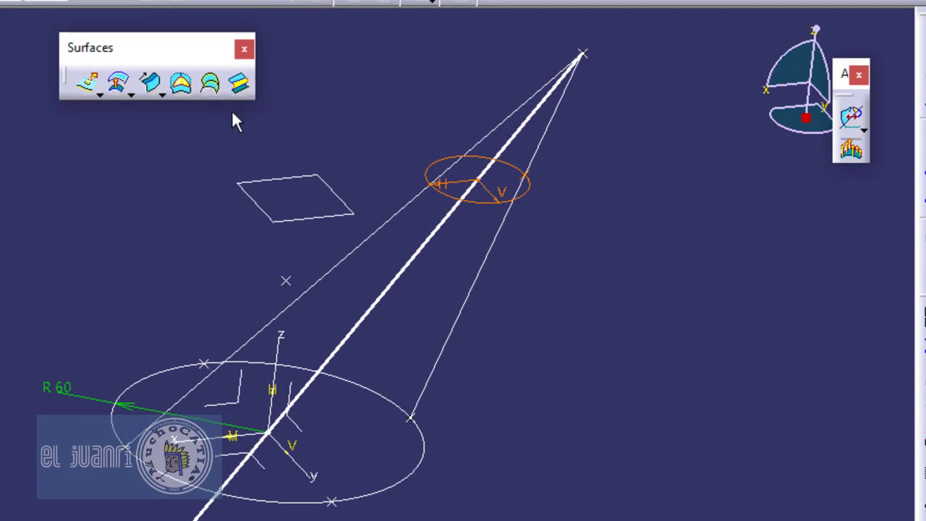
left_click(217, 91)
mouse_move(321, 303)
middle_mouse_down()
mouse_move(154, 250)
mouse_move(103, 269)
mouse_move(130, 304)
middle_mouse_up()
left_click(276, 434)
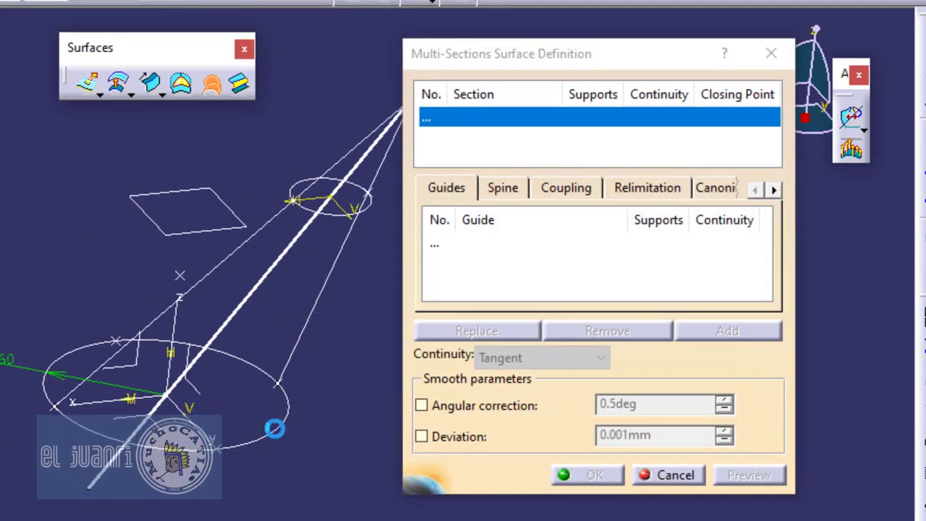
mouse_move(294, 439)
middle_mouse_down()
mouse_move(310, 441)
mouse_move(289, 391)
mouse_move(340, 327)
mouse_move(328, 317)
middle_mouse_up()
left_click(270, 418)
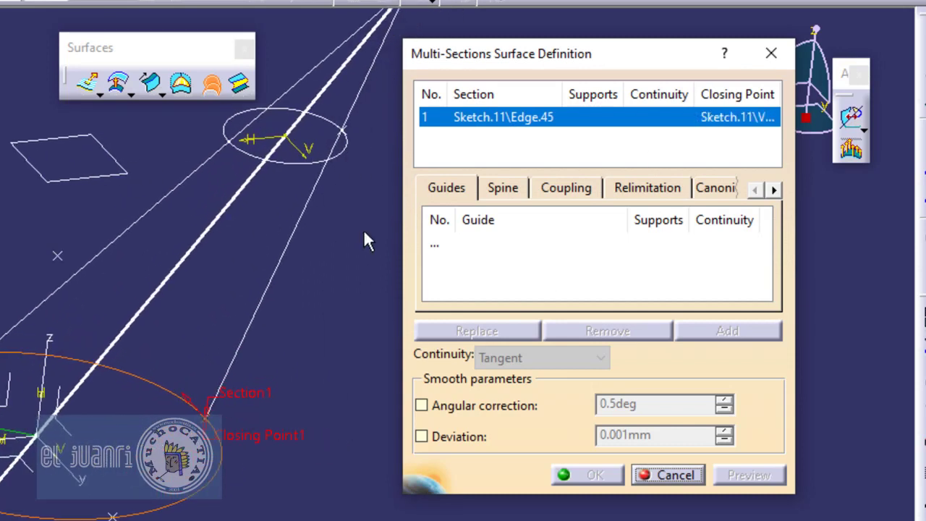
scroll(363, 228, "up", 3)
left_click(348, 200)
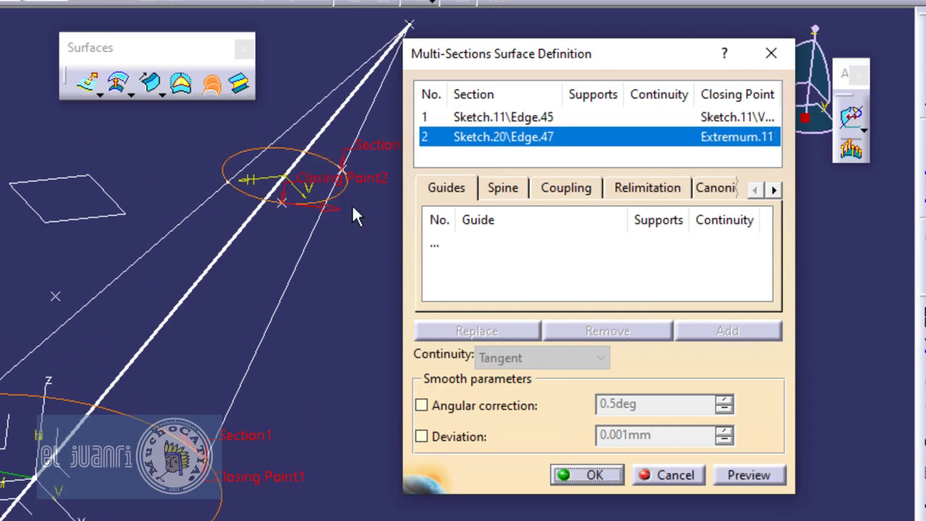
mouse_move(353, 183)
middle_mouse_down()
mouse_move(331, 316)
mouse_move(360, 219)
mouse_move(355, 163)
mouse_move(309, 343)
middle_mouse_up()
left_click(324, 196)
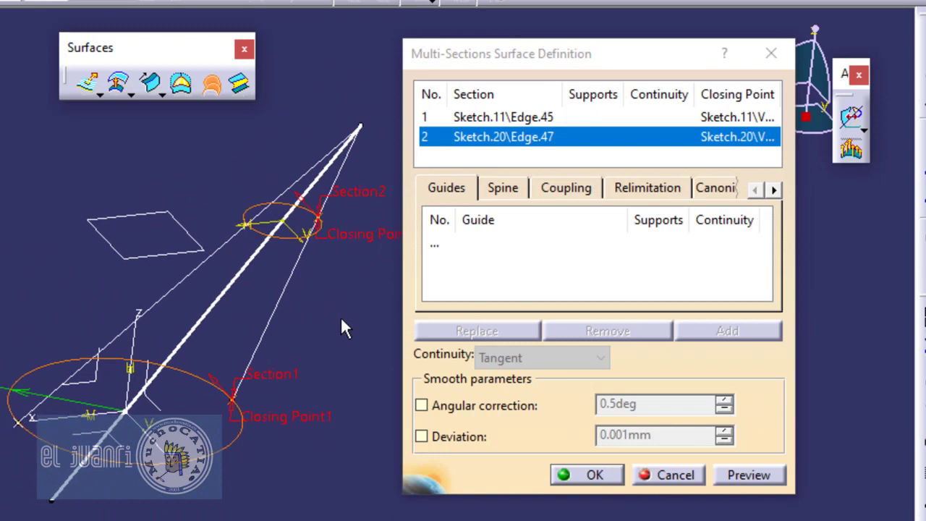
Use the line through both circle centres as the spine and create the multi-sections surface
left_click(509, 191)
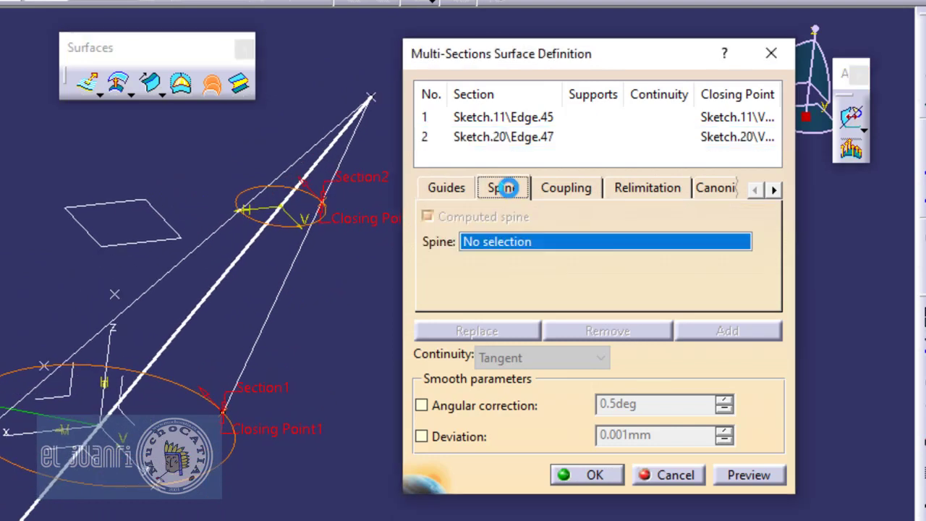
middle_click_drag(313, 366, 333, 303)
left_click(245, 255)
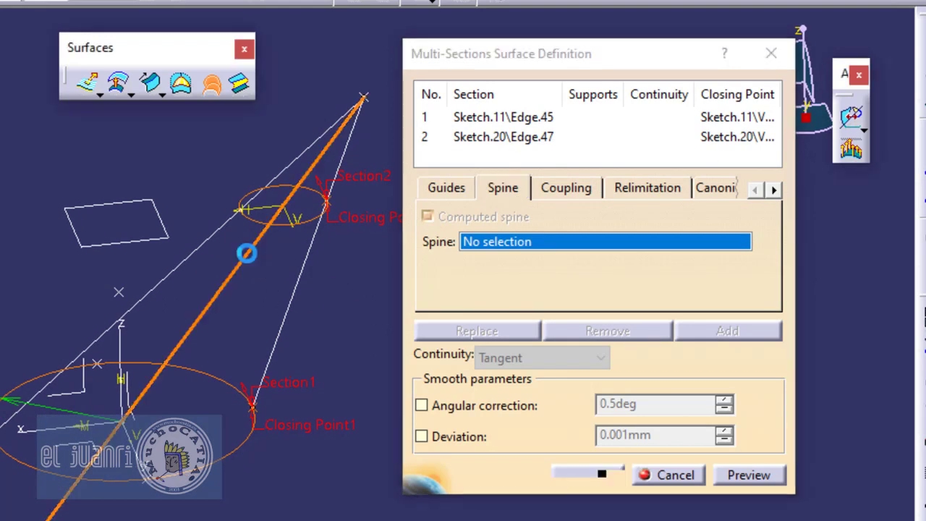
left_click(751, 478)
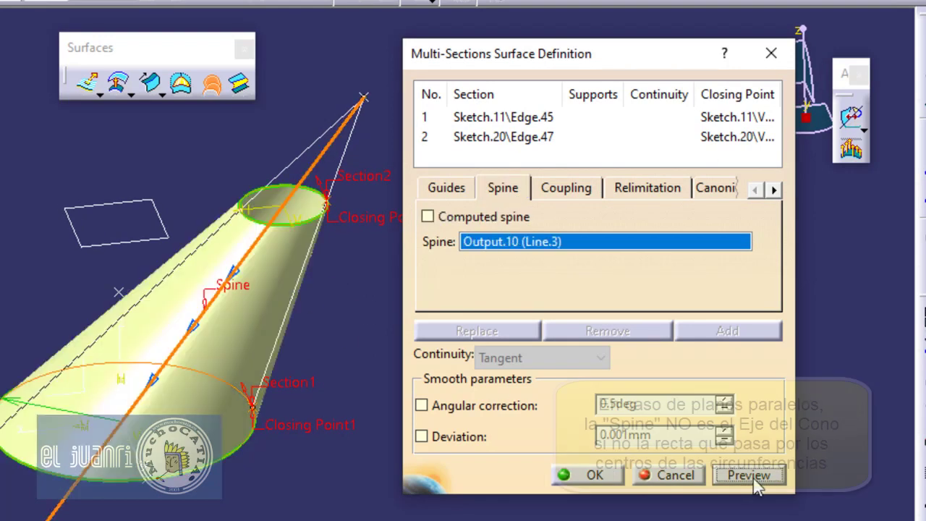
middle_click_drag(319, 456, 301, 517)
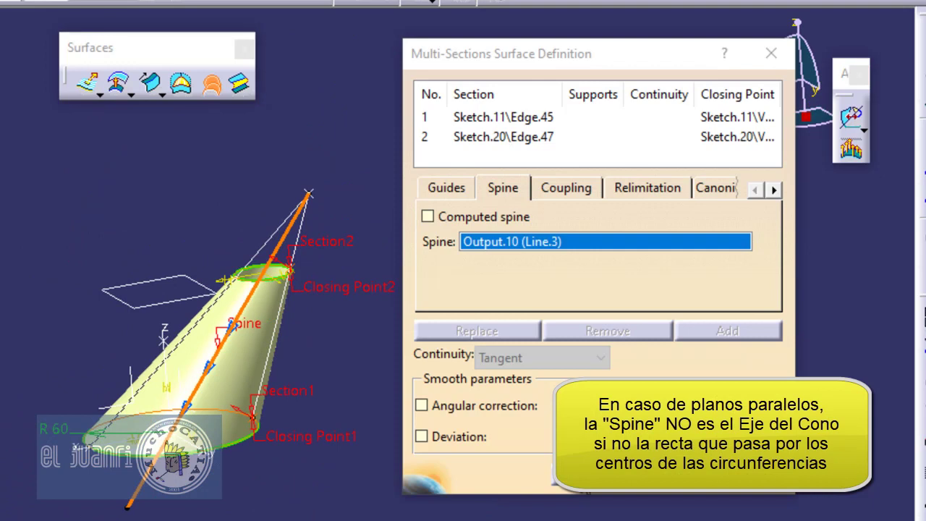
left_click(587, 475)
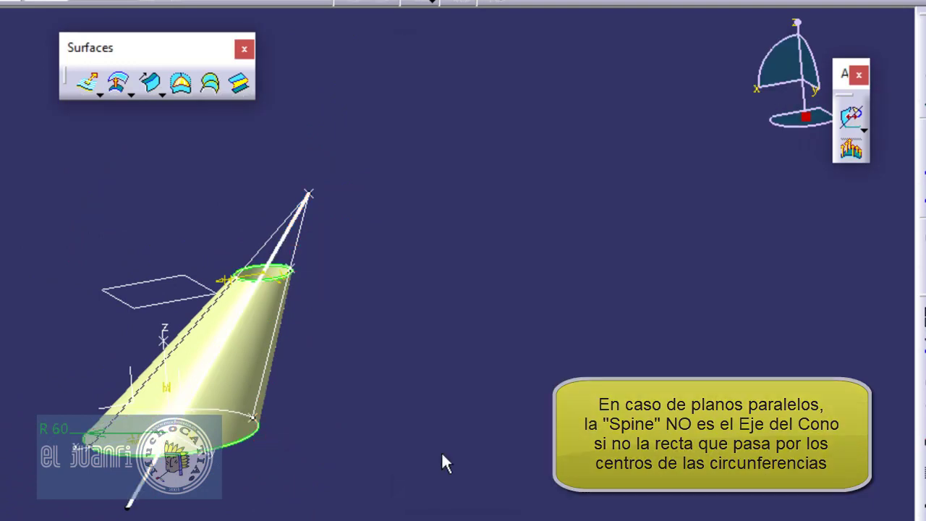
Create an isoparametric curve on the new conical surface, swapping its direction so that it runs lengthwise between the two circles
middle_click_drag(441, 452, 469, 283)
middle_click(469, 283)
middle_click_drag(618, 248, 429, 324)
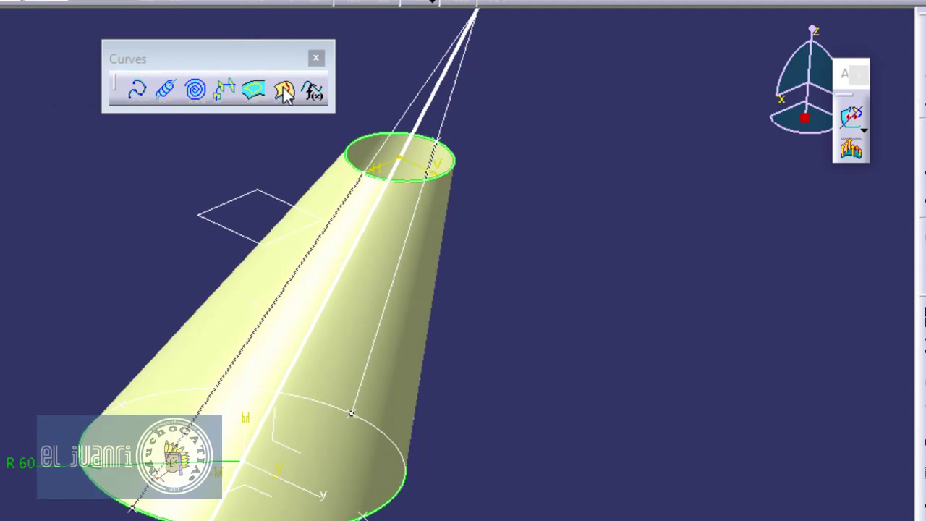
left_click(284, 95)
middle_click_drag(602, 281, 486, 287)
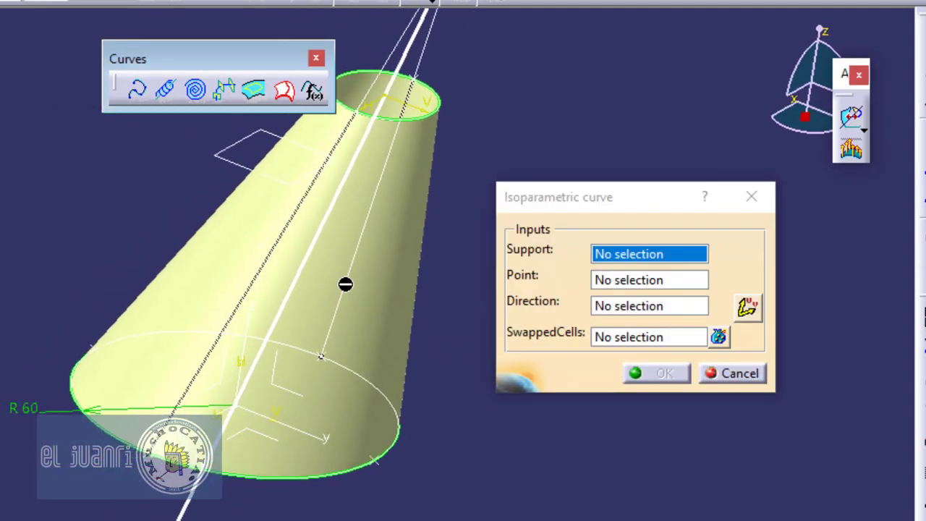
middle_click_drag(316, 310, 369, 315)
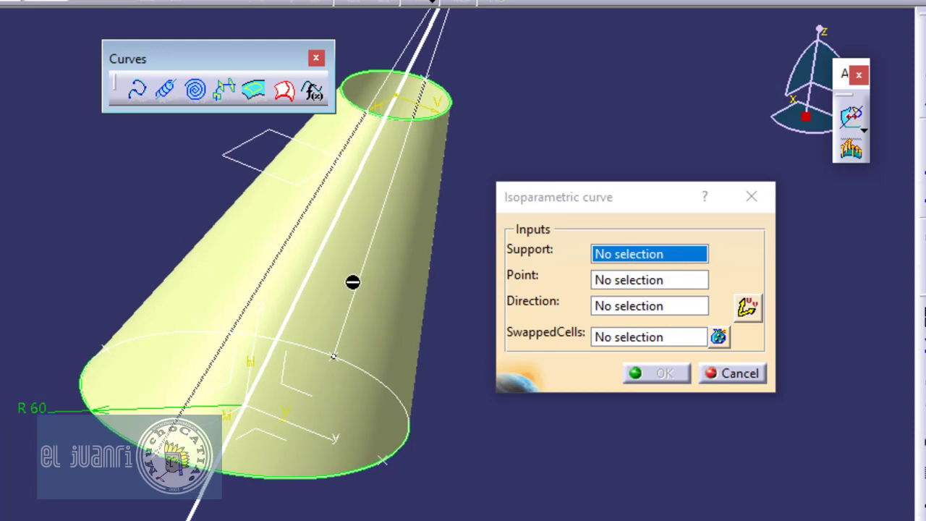
left_click(390, 318)
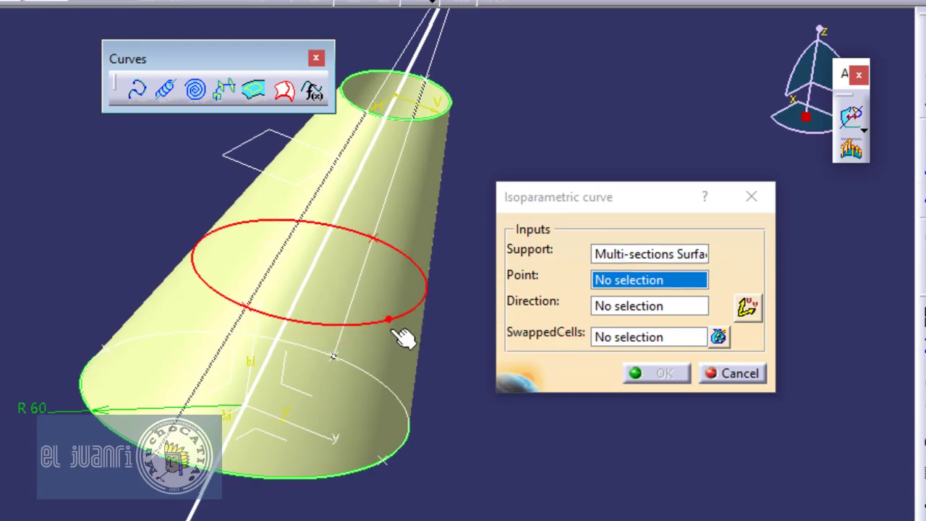
left_click(747, 307)
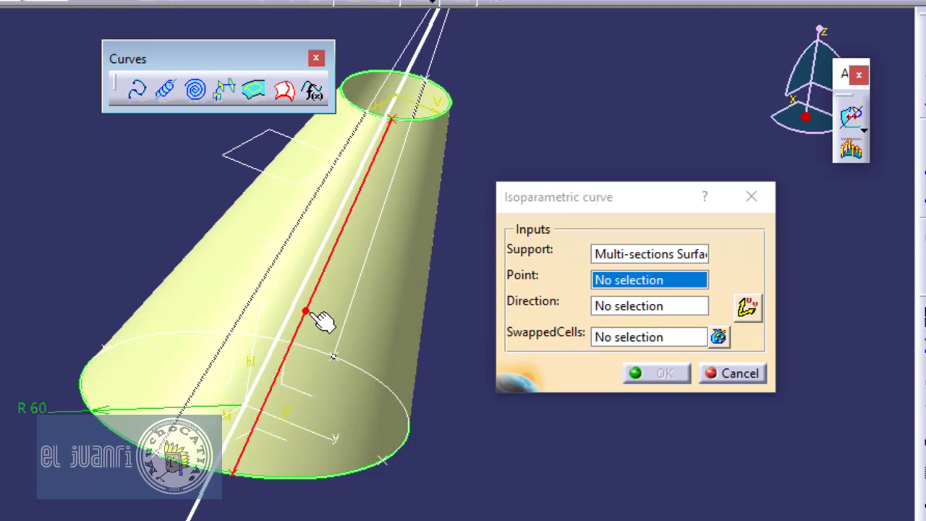
left_click(388, 305)
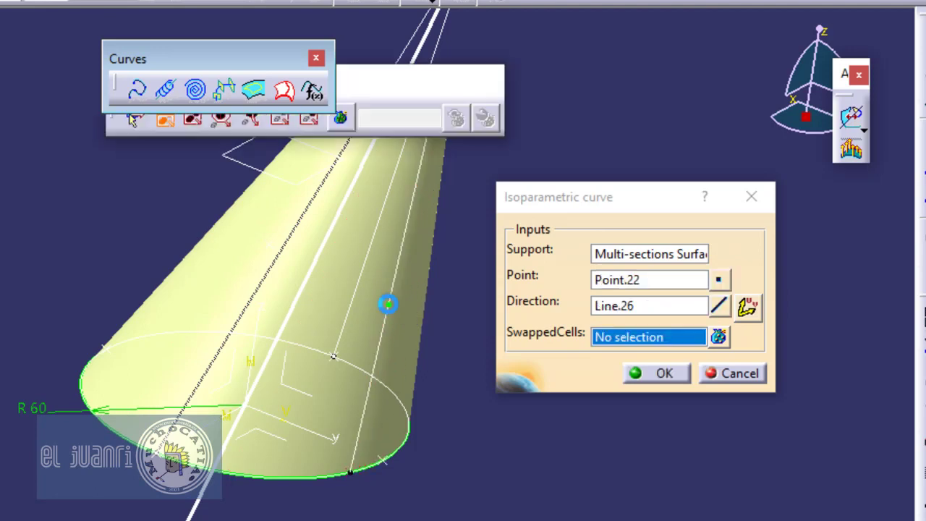
middle_click_drag(442, 408, 379, 355)
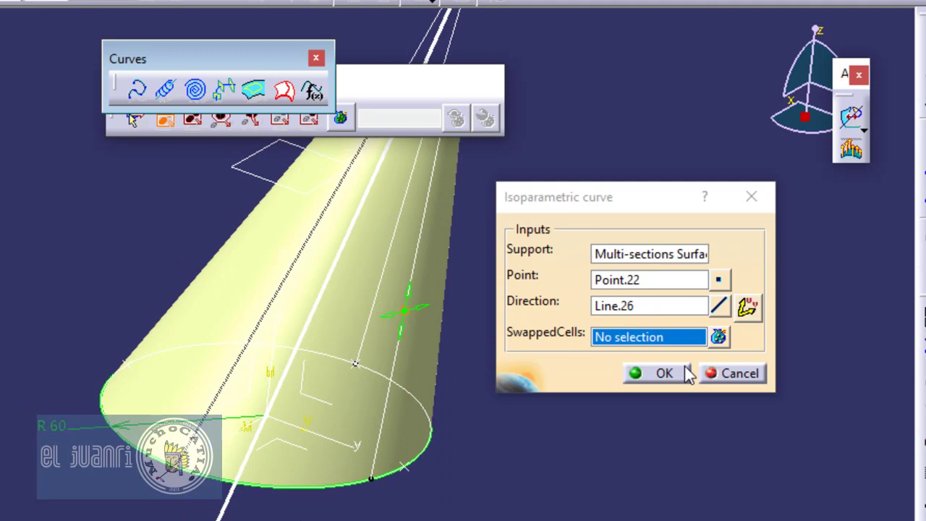
left_click(664, 373)
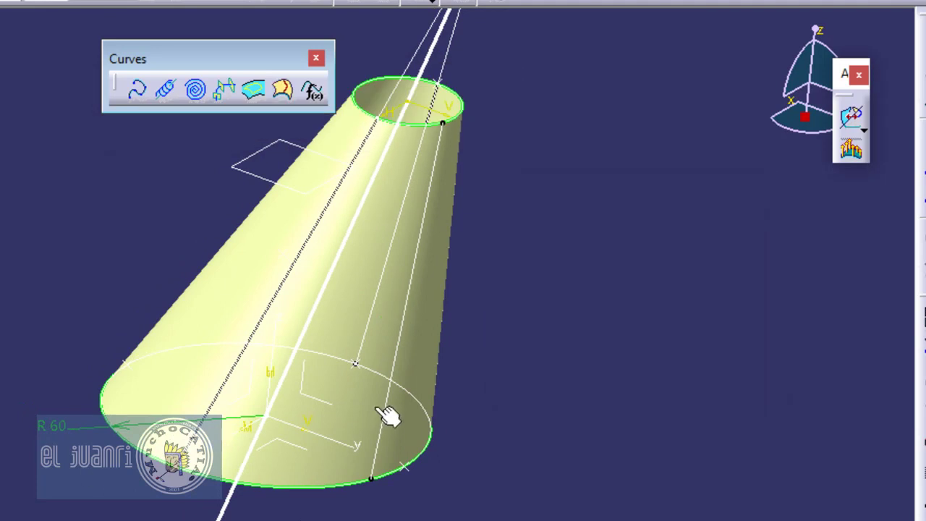
Create a second lengthwise isoparametric curve on the conical surface, close beside the first one
left_click(396, 372)
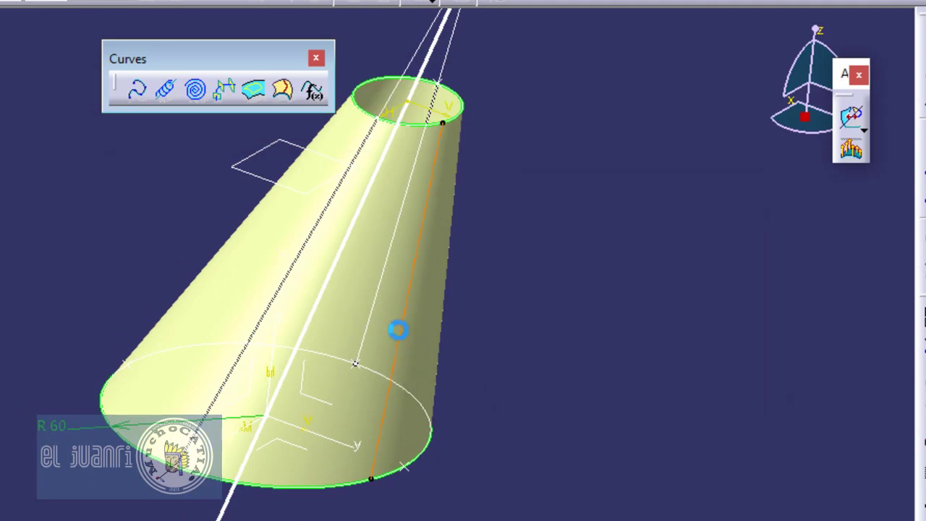
double_click(402, 317)
left_click_drag(405, 320, 363, 313)
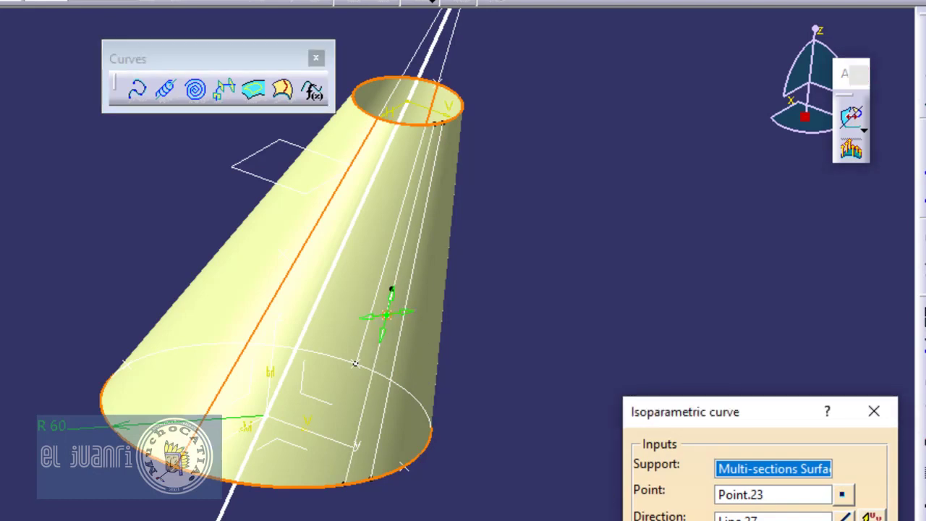
key("Return")
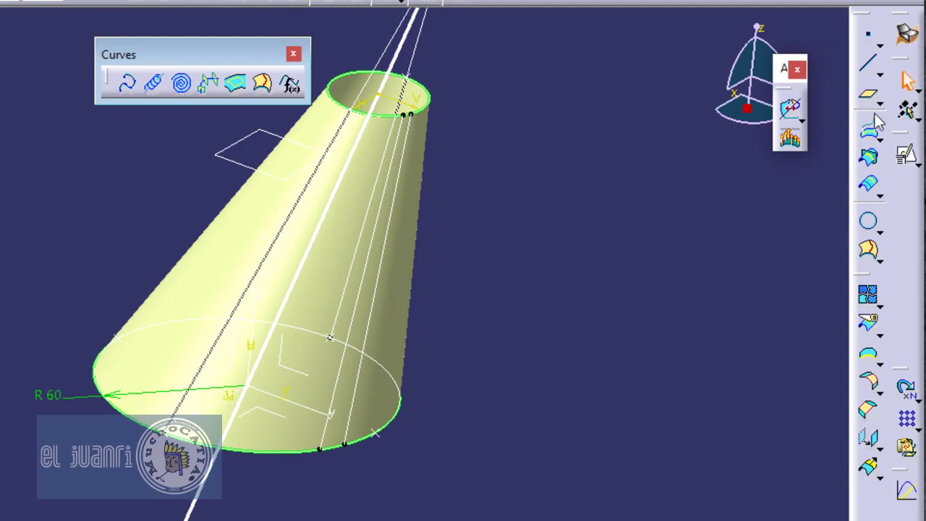
Intersect Isoparameter.5 with Isoparameter.6, keeping linear supports extended for both elements
left_click_drag(870, 26, 590, 66)
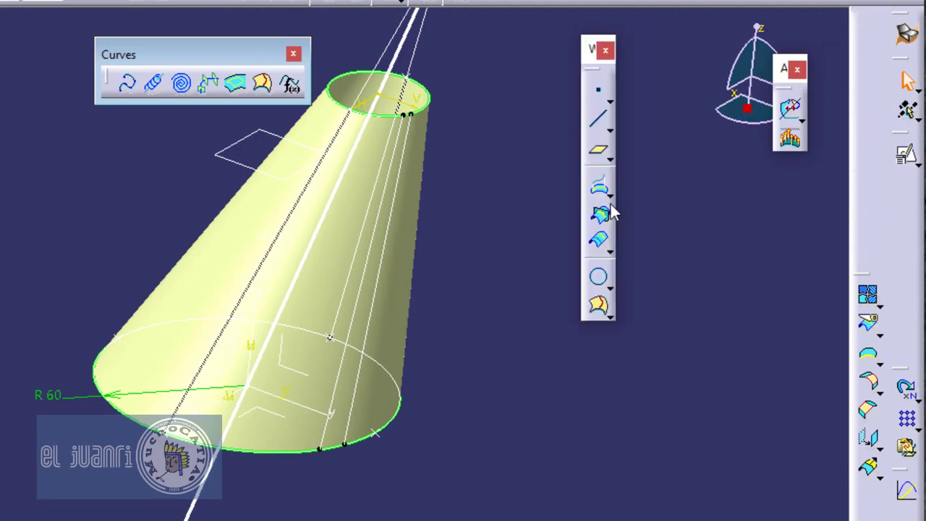
left_click(602, 216)
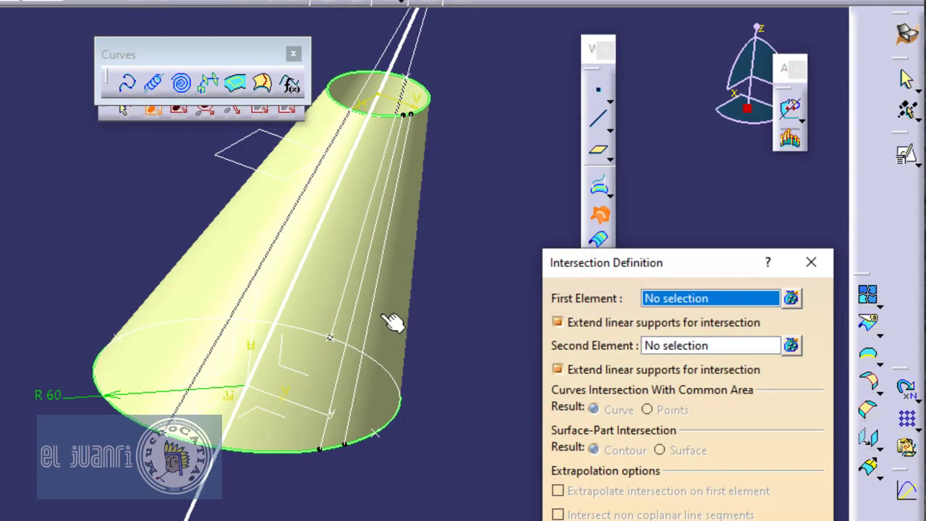
left_click(370, 312)
left_click(354, 312)
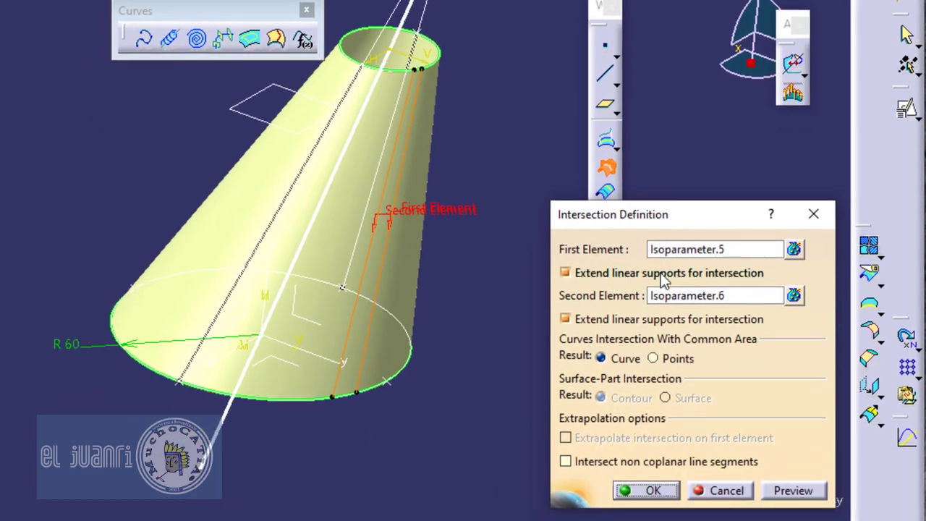
middle_click_drag(542, 221, 451, 359)
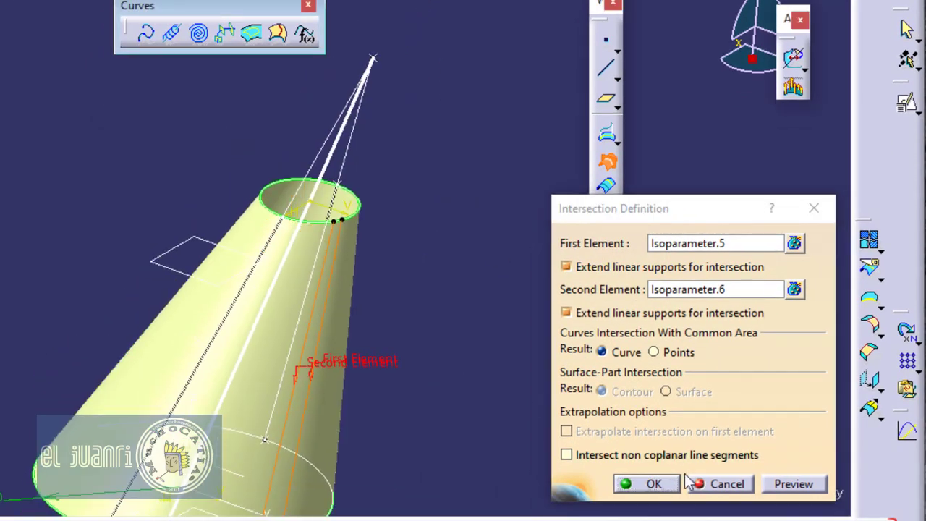
left_click(670, 489)
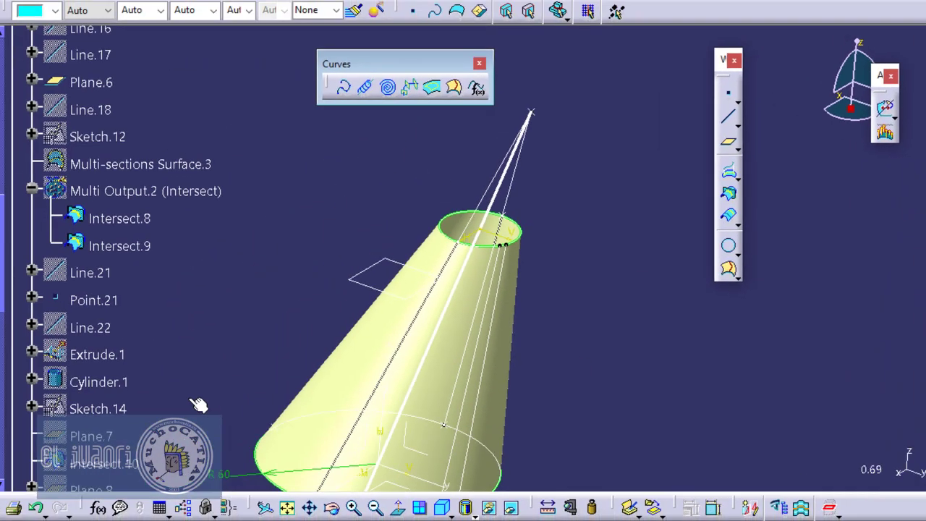
Measure the distance between the intersection of the two isoparametric curves and the cone's apex, Point.18, with Keep measure enabled
scroll(202, 405, "down", 3)
scroll(205, 405, "down", 6)
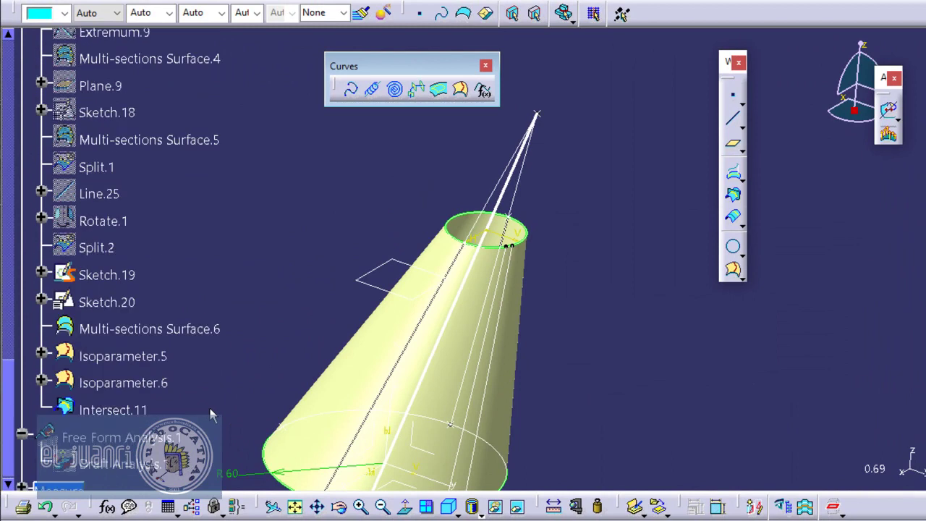
left_click(124, 324)
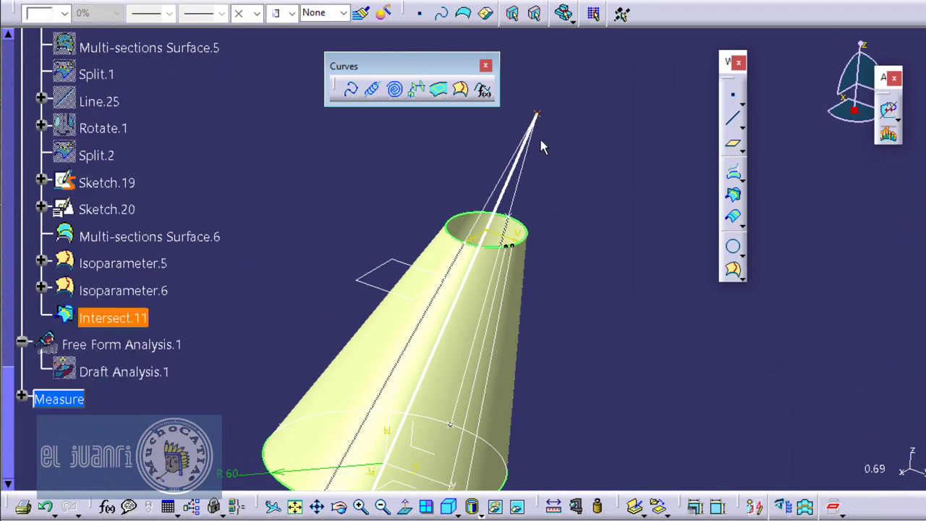
middle_click_drag(572, 236, 550, 241)
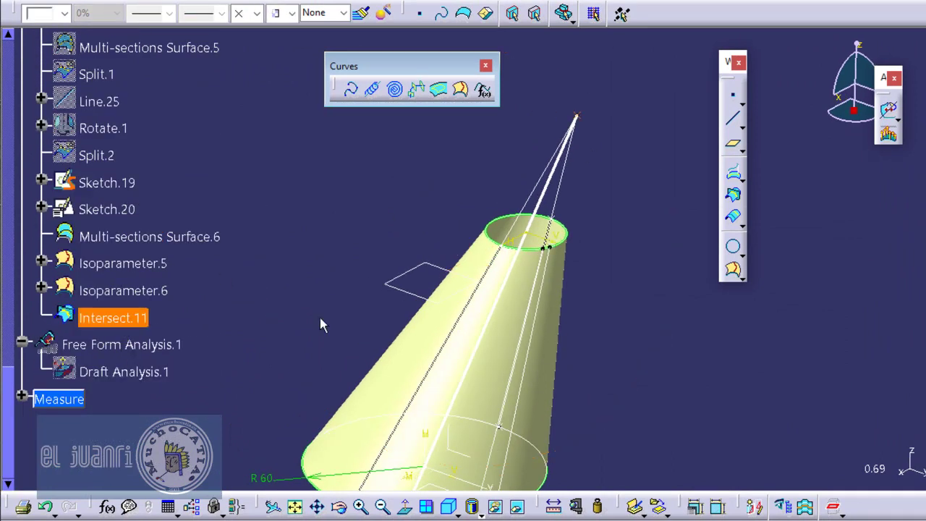
left_click(555, 506)
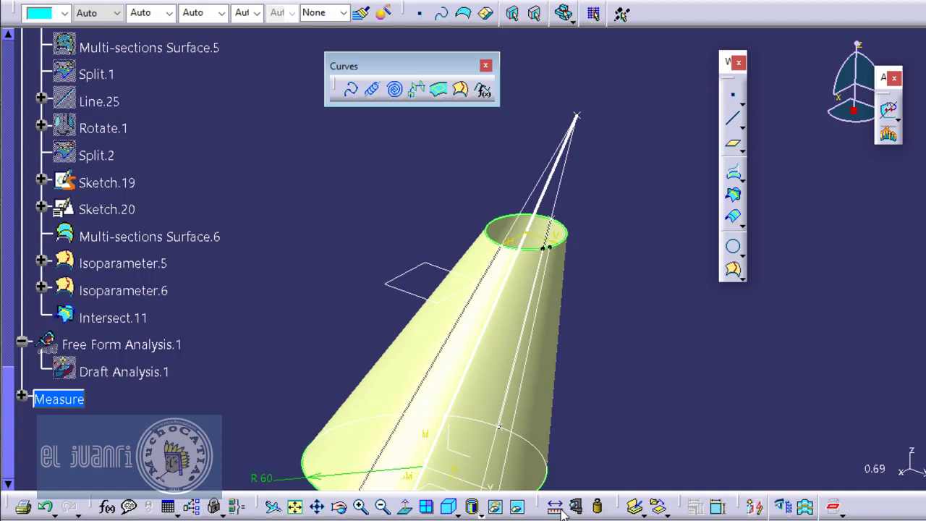
scroll(207, 293, "up", 7)
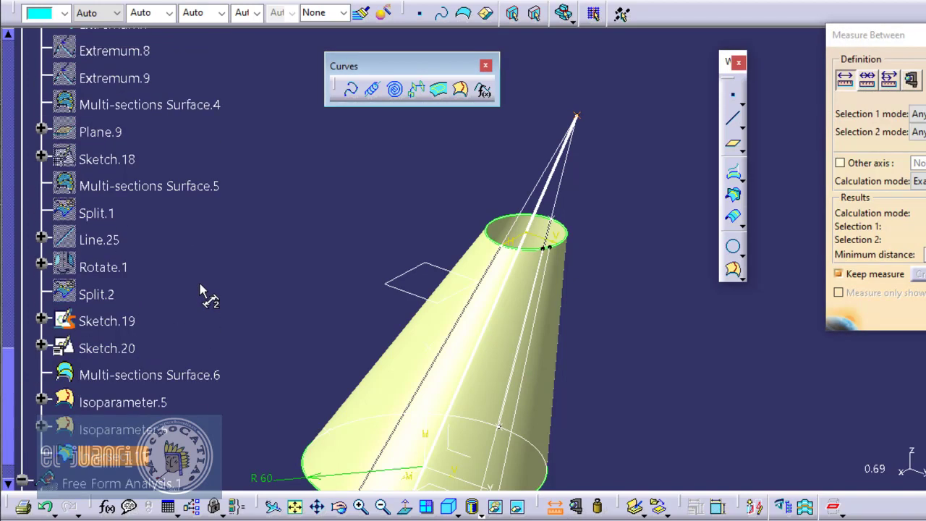
scroll(203, 289, "up", 5)
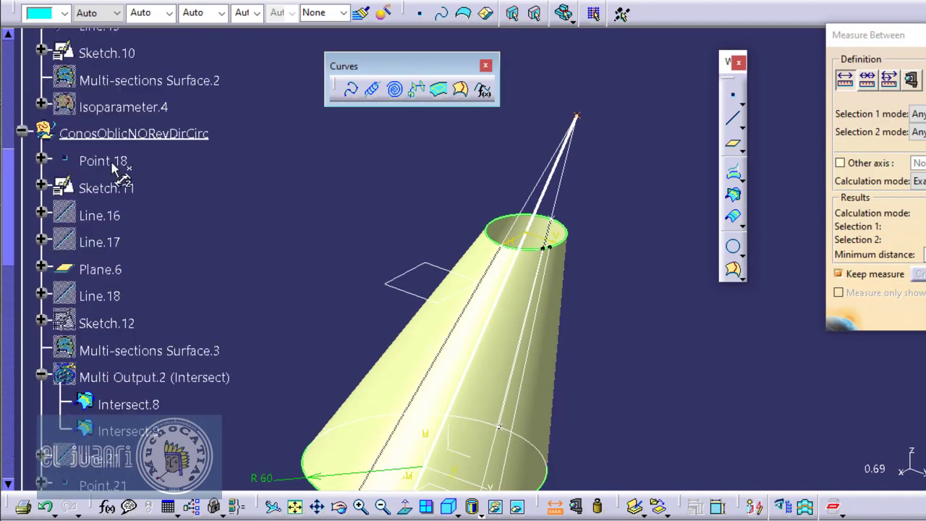
left_click(109, 161)
middle_click_drag(667, 364, 666, 317)
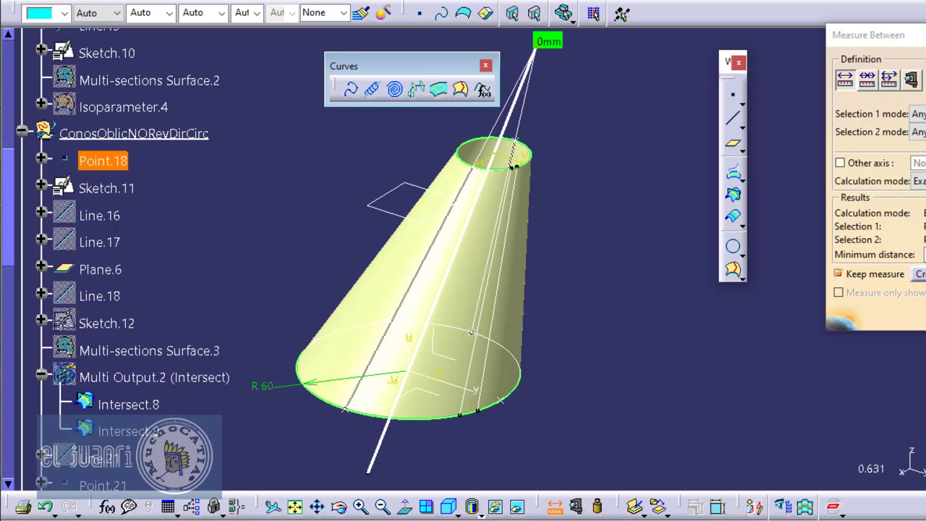
key("Return")
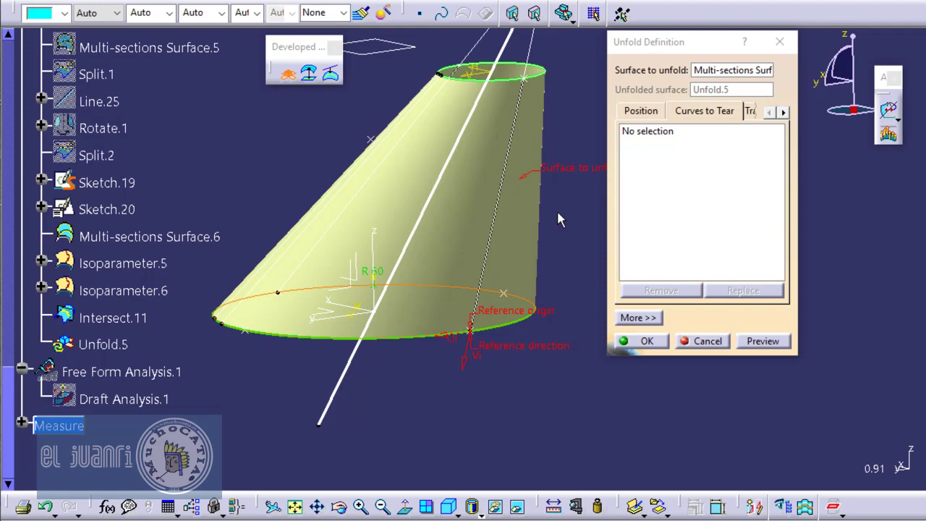
Unfold the oblique cone's multi-sections surface, using the lengthwise line Sketch.19\Edge.52 as the curve to tear
middle_click_drag(559, 219, 532, 279)
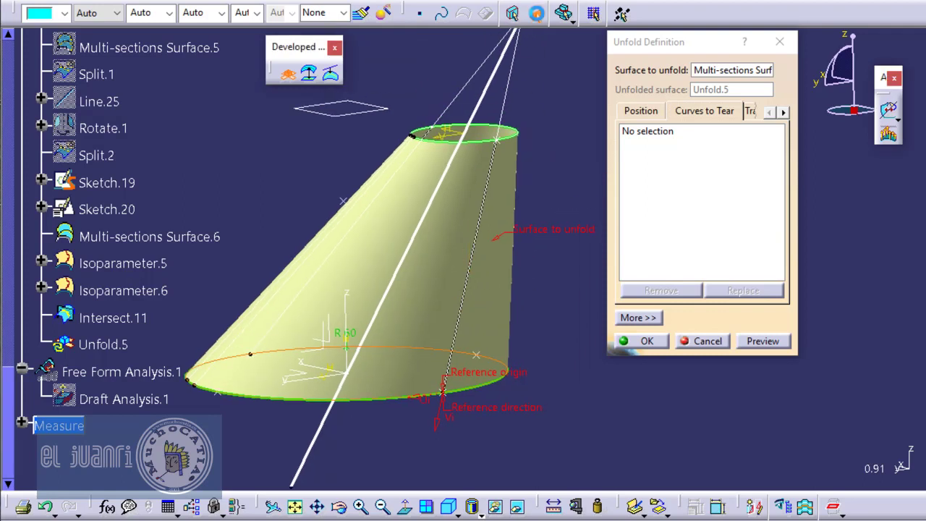
left_click(669, 133)
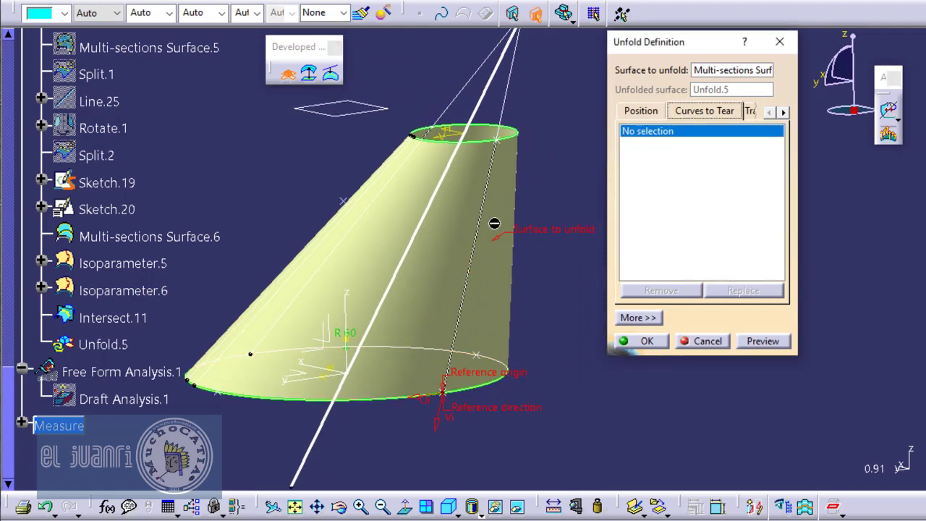
left_click(515, 115)
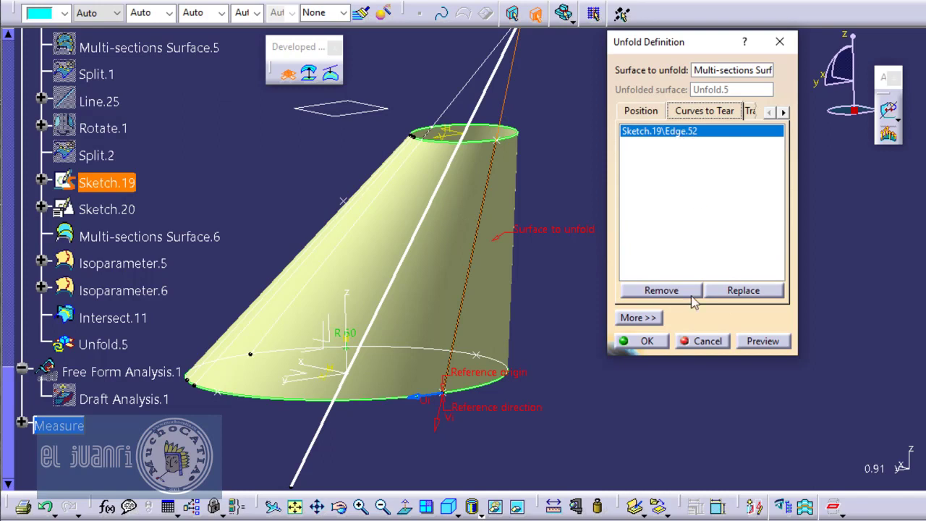
left_click(666, 341)
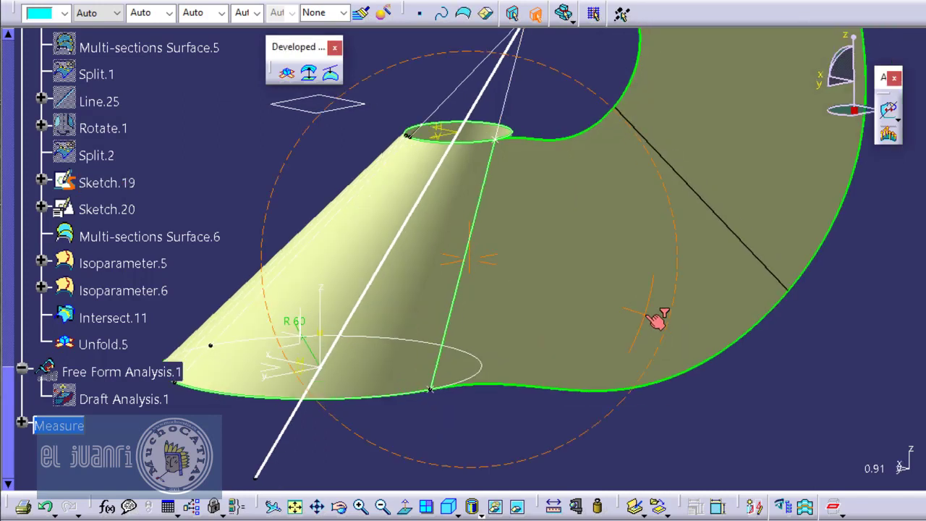
middle_click_drag(612, 321, 613, 327)
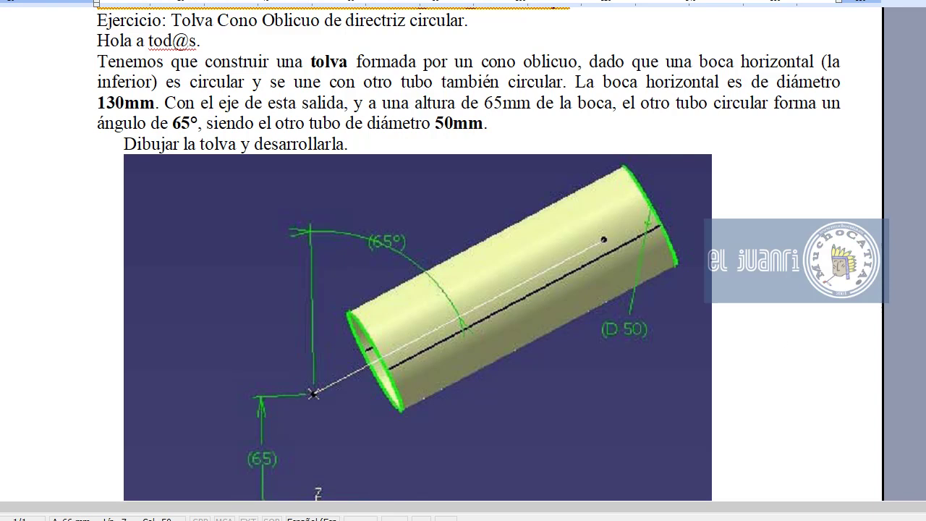
Switch to the exercise document and examine the oblique-cone hopper statement and its dimensioned figure
scroll(417, 325, "down", 1)
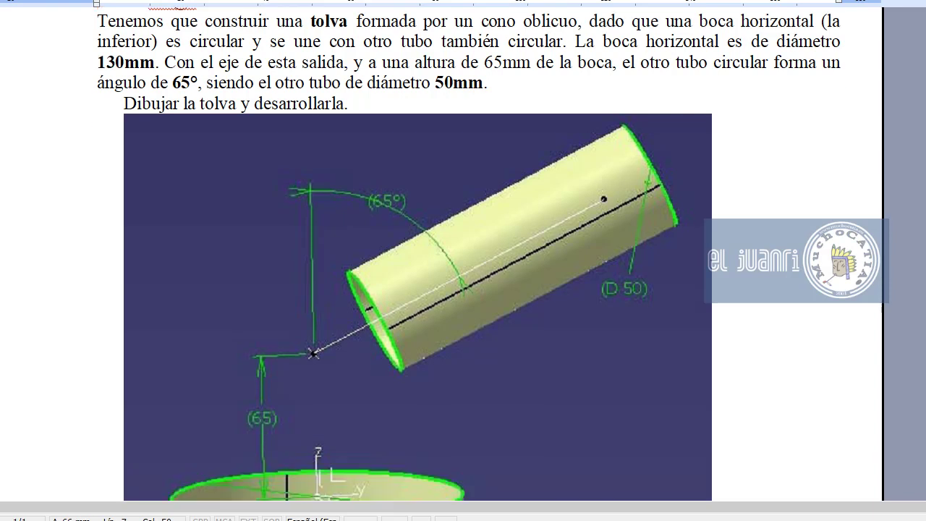
scroll(417, 325, "up", 1)
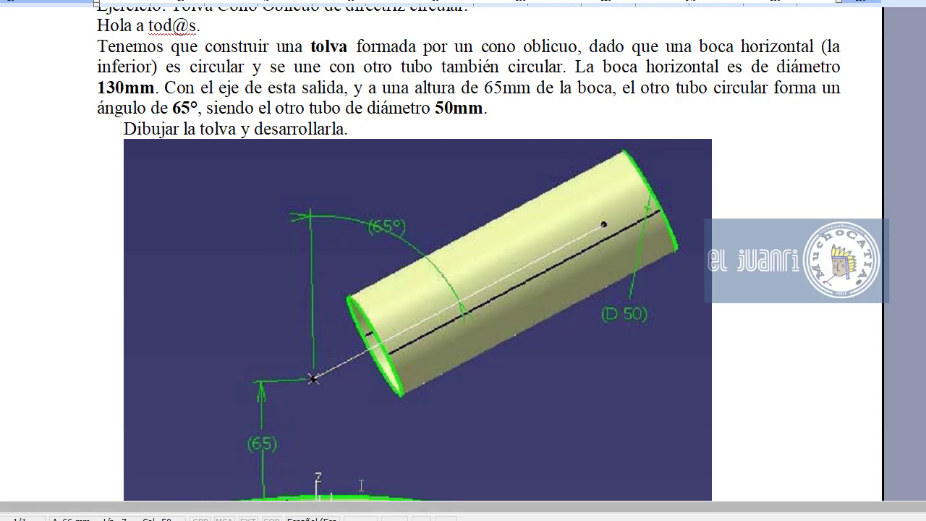
scroll(463, 253, "down", 6)
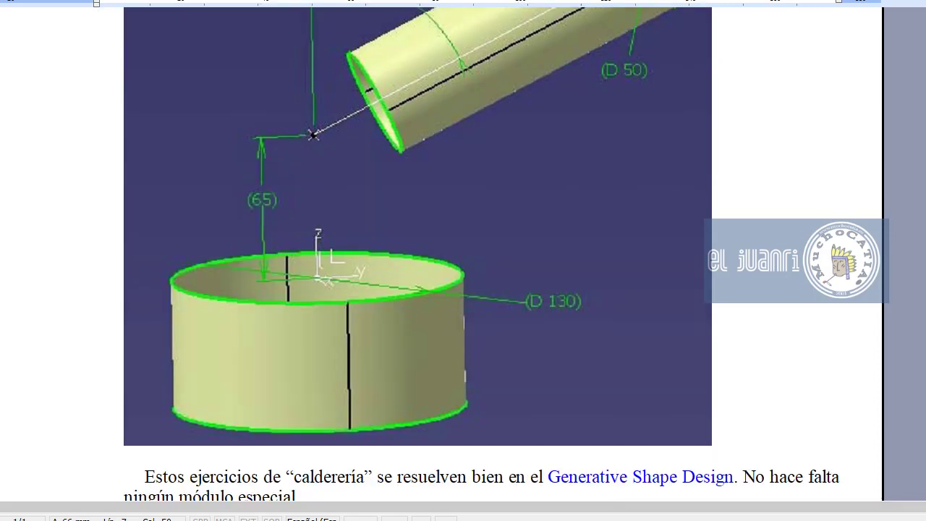
scroll(811, 237, "up", 5)
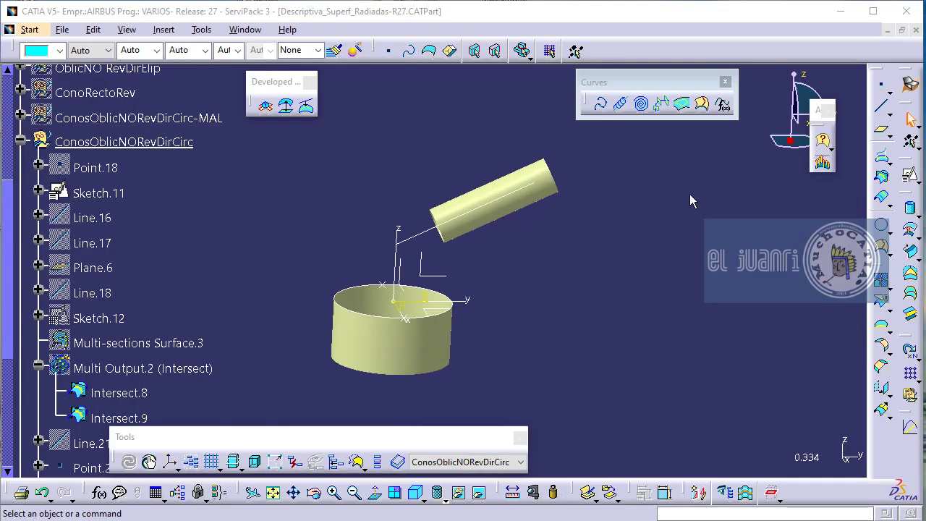
Switch to CATIA and set the radius of the inclined cylinder surface to 25 mm
middle_click_drag(688, 198, 579, 215)
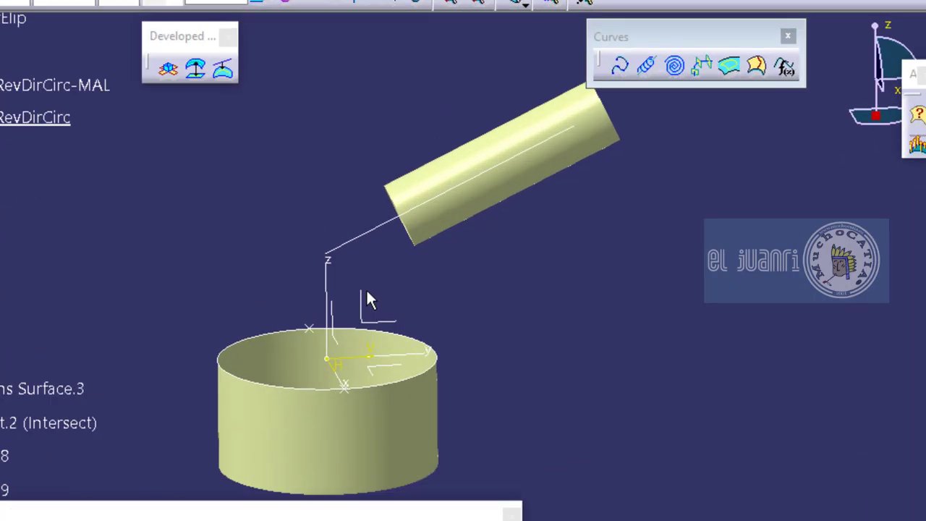
middle_click_drag(530, 179, 531, 188)
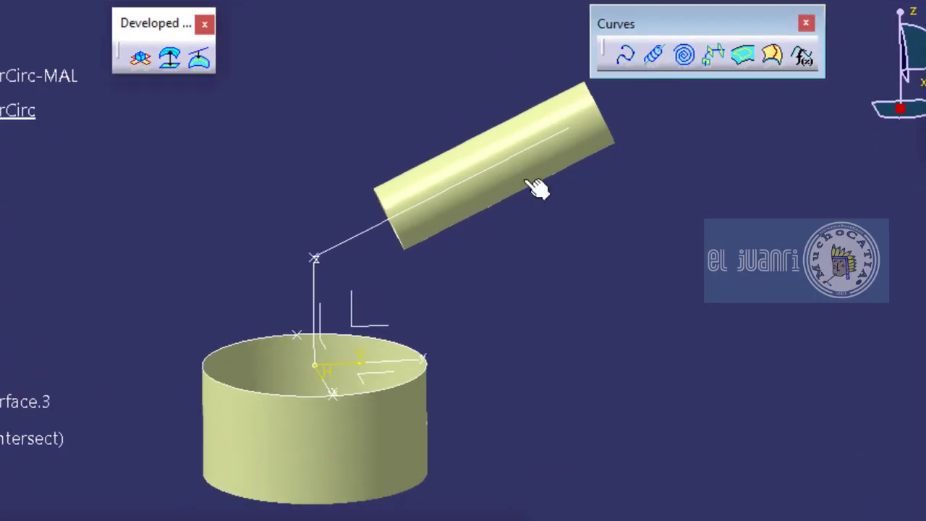
double_click(536, 186)
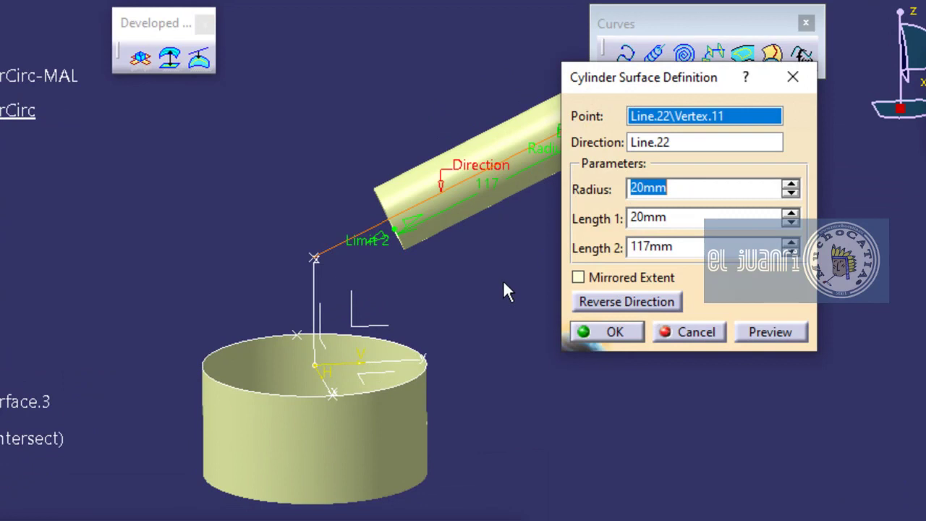
middle_click_drag(502, 280, 459, 271)
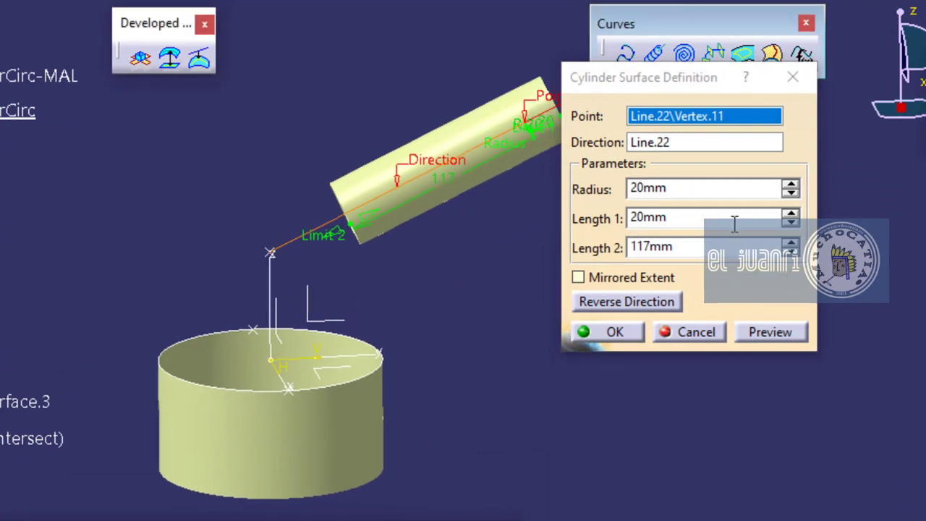
left_click(573, 188)
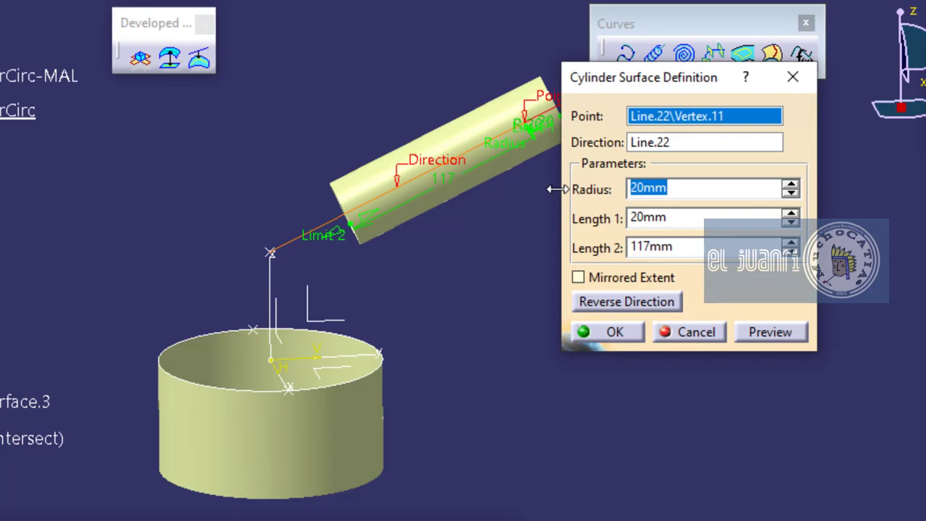
type("25")
key("Return")
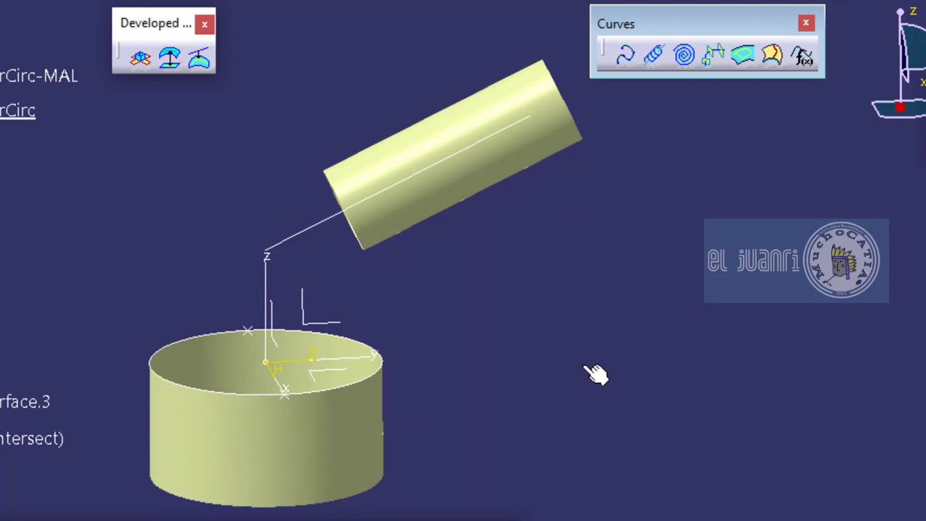
Create a positioned sketch on the ZX plane of the absolute axis system, keeping implicit origin and orientation
middle_click_drag(594, 373, 639, 511)
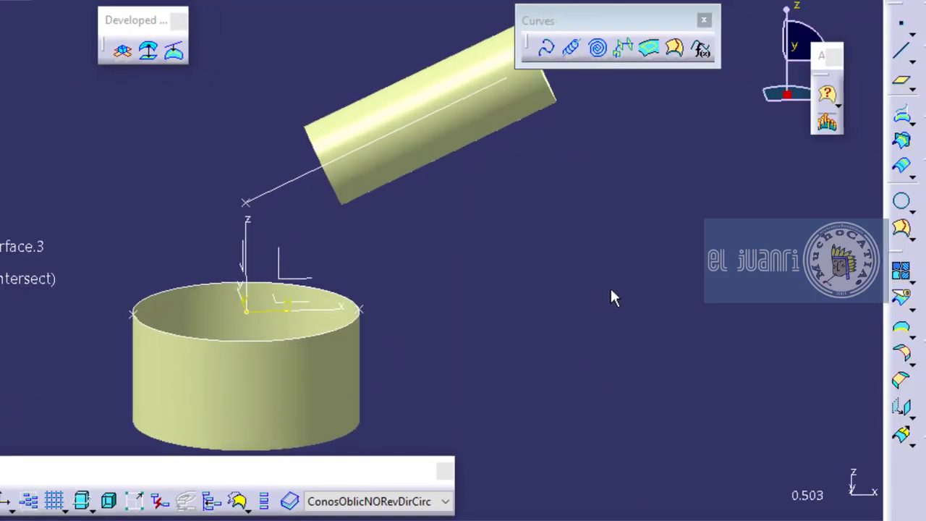
middle_click_drag(696, 328, 709, 374)
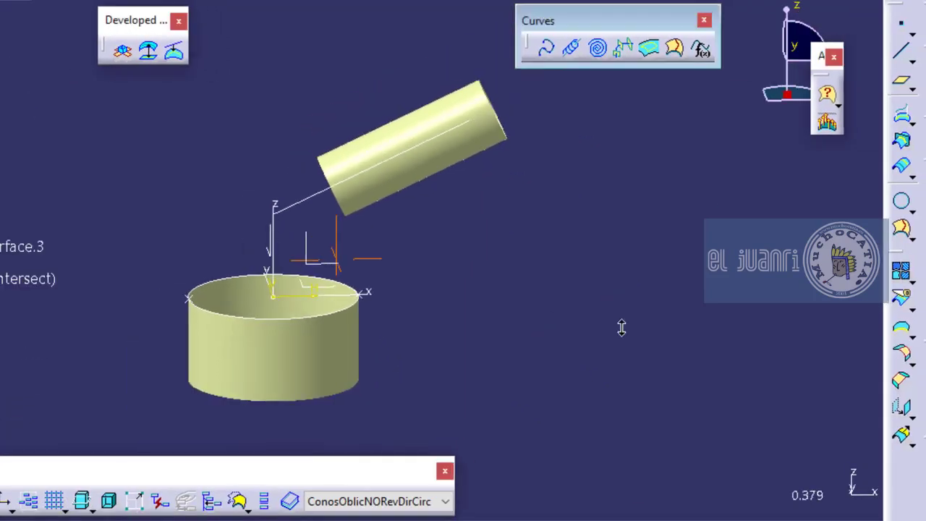
middle_click_drag(621, 327, 622, 324)
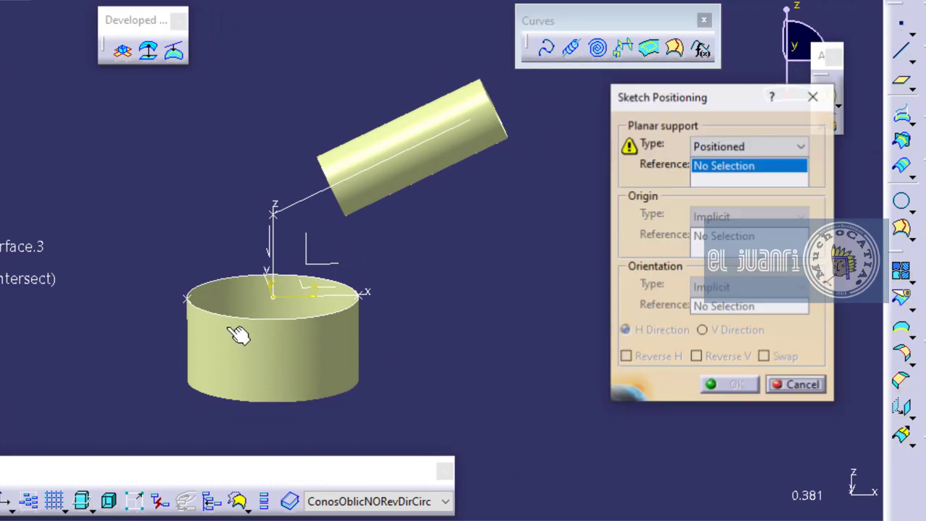
left_click(347, 273)
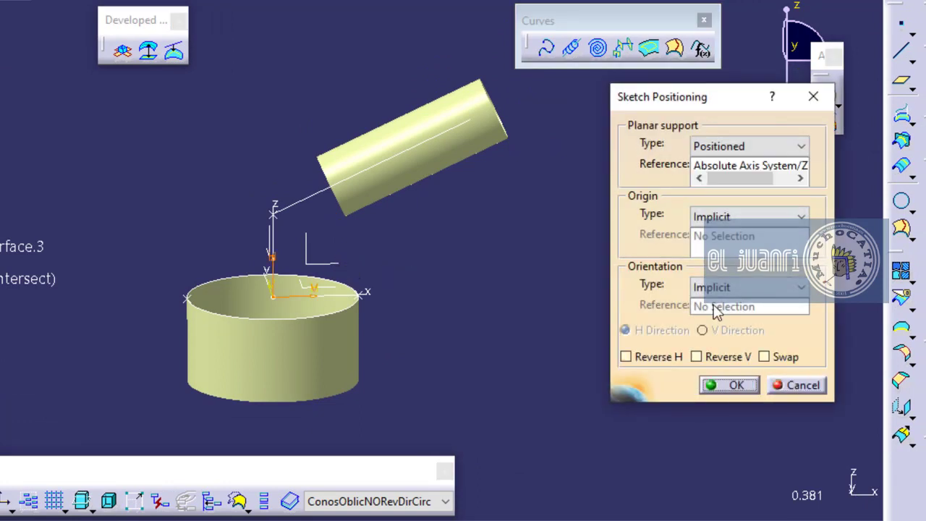
left_click(716, 384)
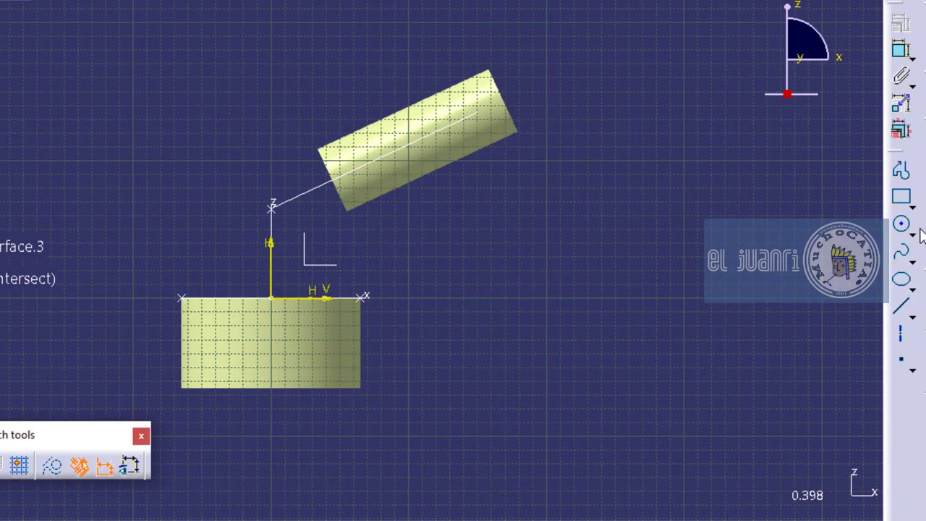
Sketch a two-line profile from the lower cylinder's rim at negative X to a peak above the inclined tube, then down beside the opposite rim
left_click(902, 171)
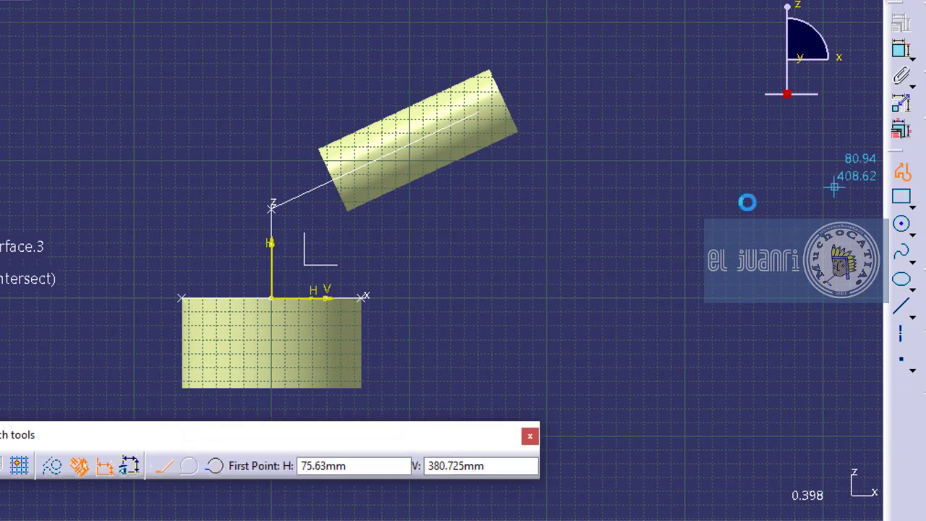
left_click(190, 300)
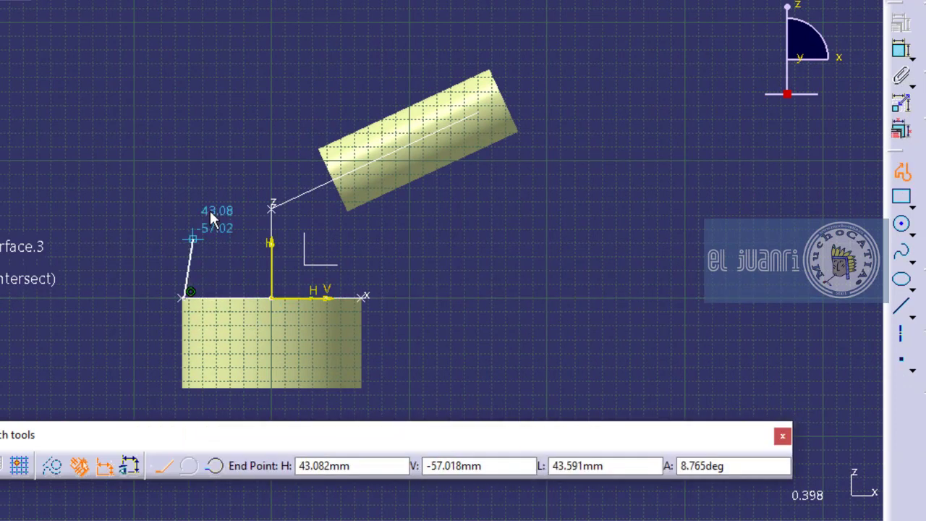
left_click(411, 36)
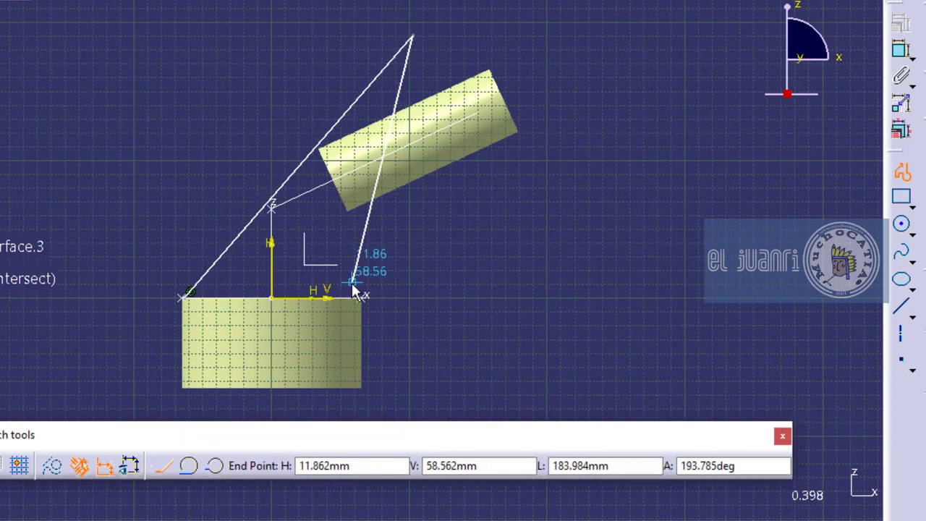
left_click(387, 294)
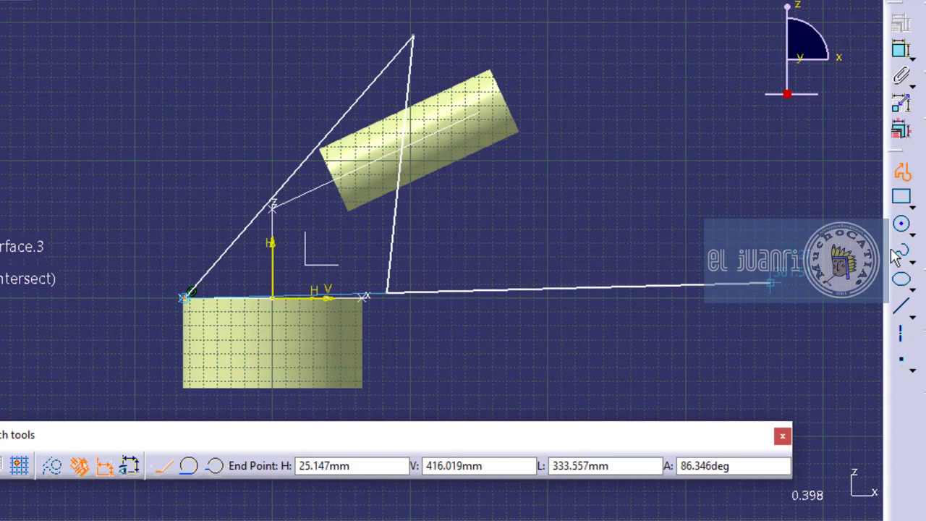
left_click(905, 174)
Constrain the free lower endpoint of the second line coincident with the rim point on the lower cylinder's positive X side
middle_click_drag(525, 351, 529, 266)
left_click(433, 324)
middle_click_drag(391, 365, 380, 418)
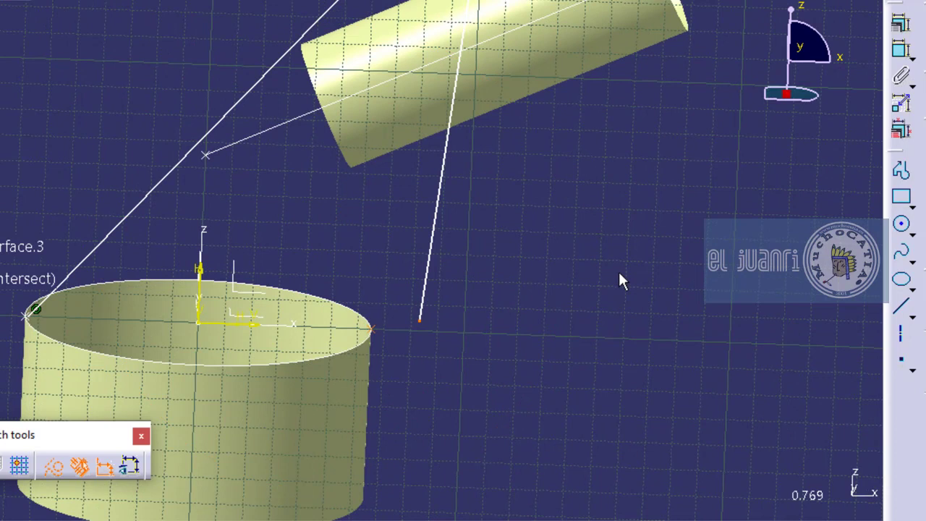
left_click(901, 25)
left_click(814, 293)
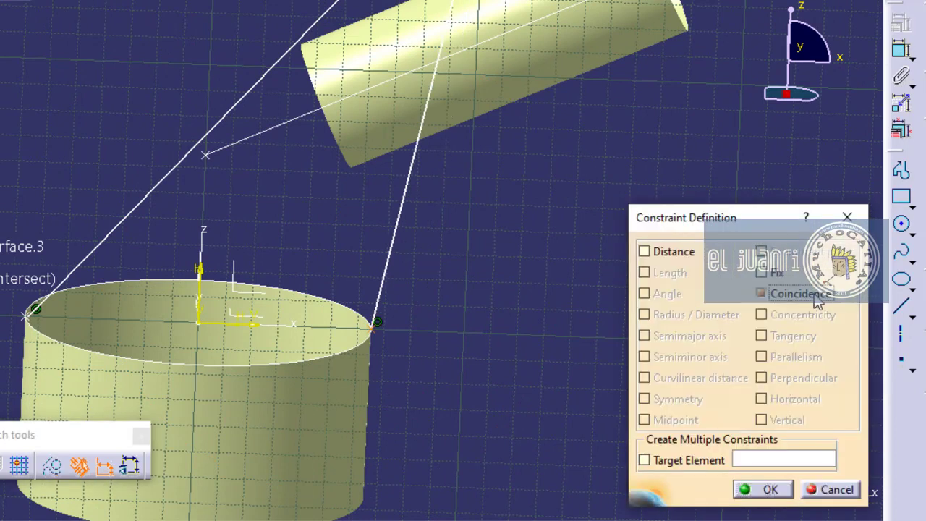
left_click(748, 497)
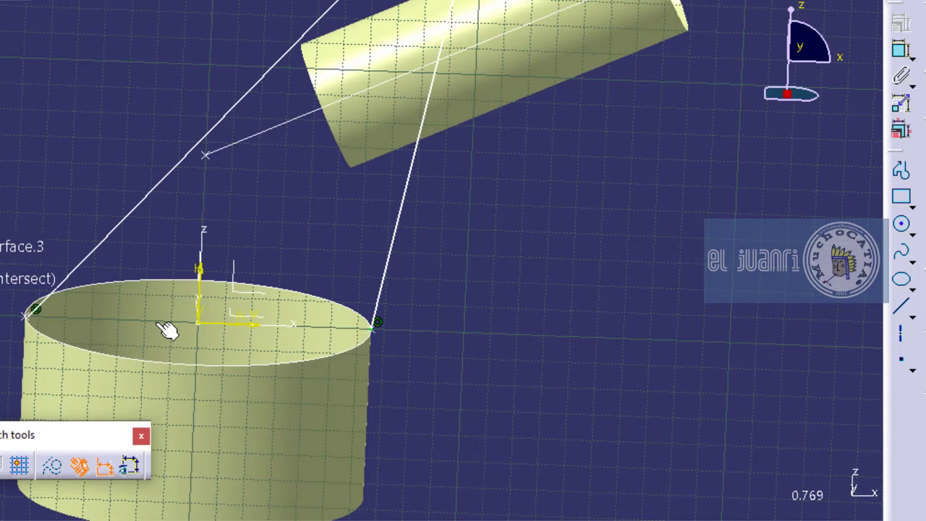
Pull the first profile line's lower endpoint off the rim point and hide the lower cylinder surface
middle_click_drag(158, 311, 371, 296)
left_click_drag(321, 224, 306, 219)
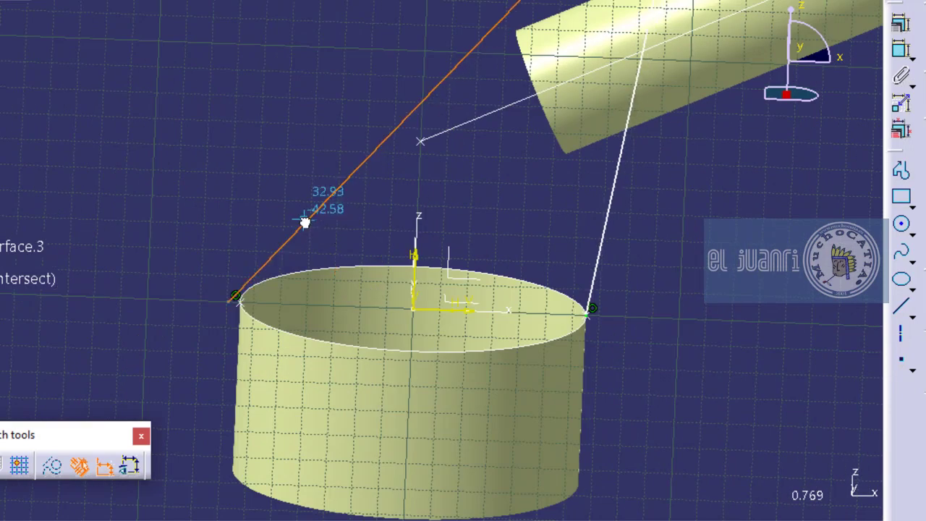
left_click(244, 458)
key("space")
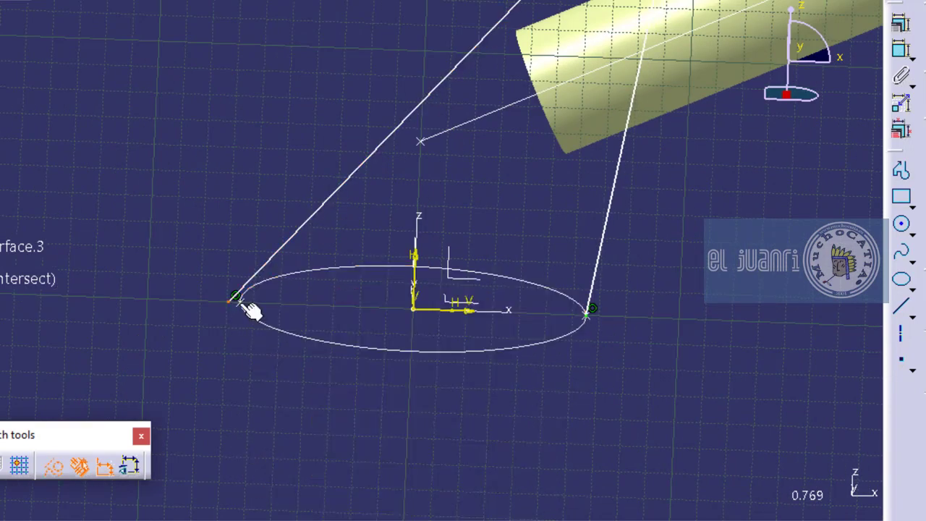
Constrain the first profile line's lower endpoint coincident with the rim point on the negative X side
left_click(239, 302)
left_click(901, 23)
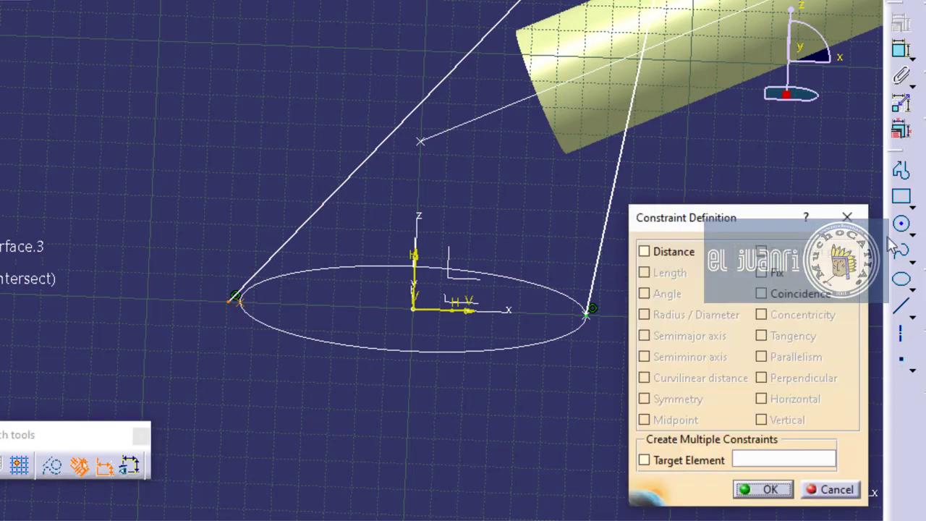
left_click(799, 294)
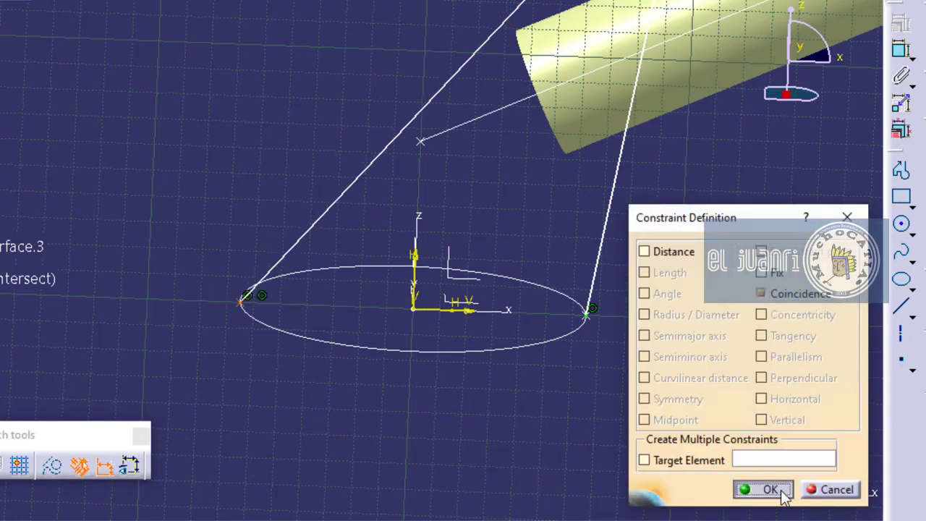
left_click(769, 490)
Sketch a line about 55 mm long across the inclined tube, with its ends on the two profile lines
middle_click_drag(414, 480, 410, 416)
middle_click_drag(604, 390, 604, 414)
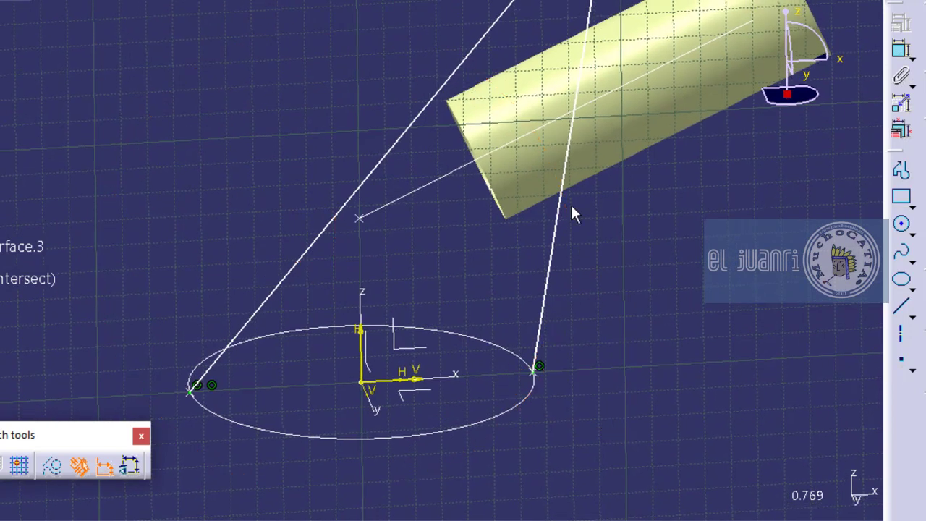
middle_click_drag(597, 224, 604, 292)
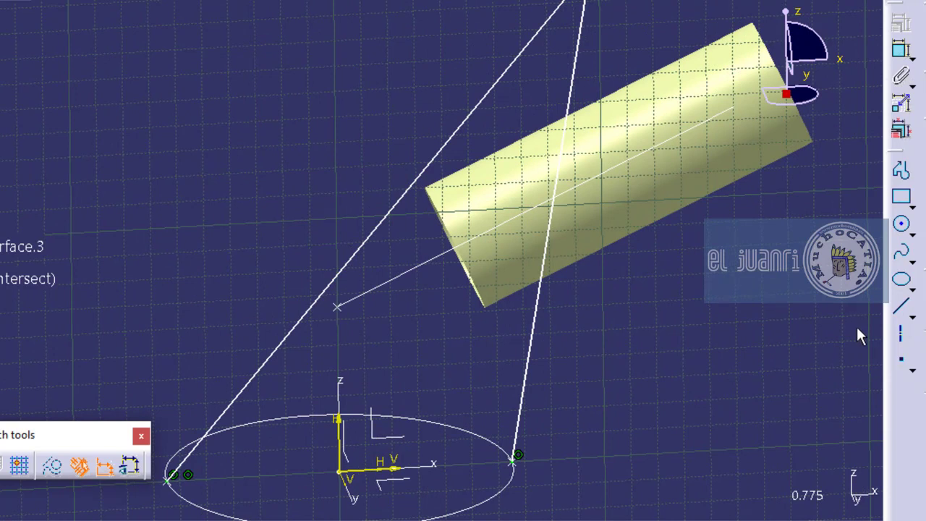
left_click(901, 307)
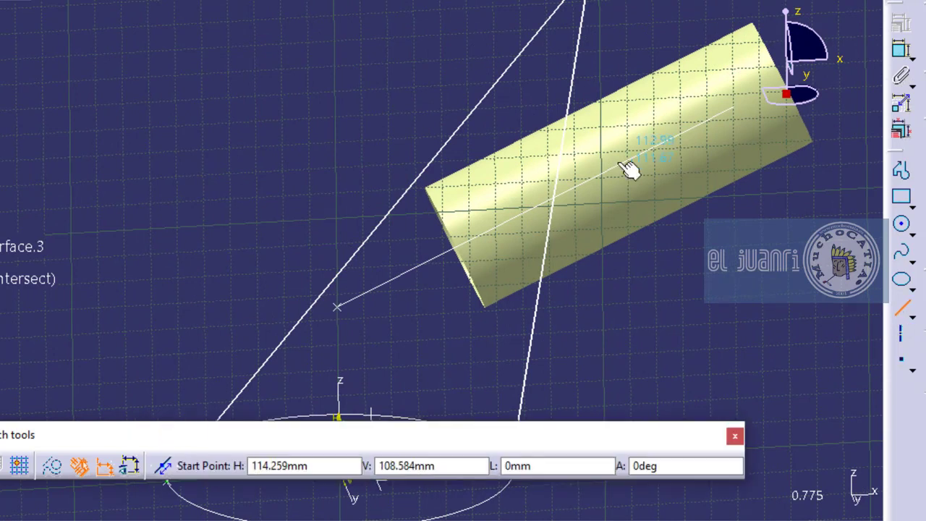
left_click(479, 107)
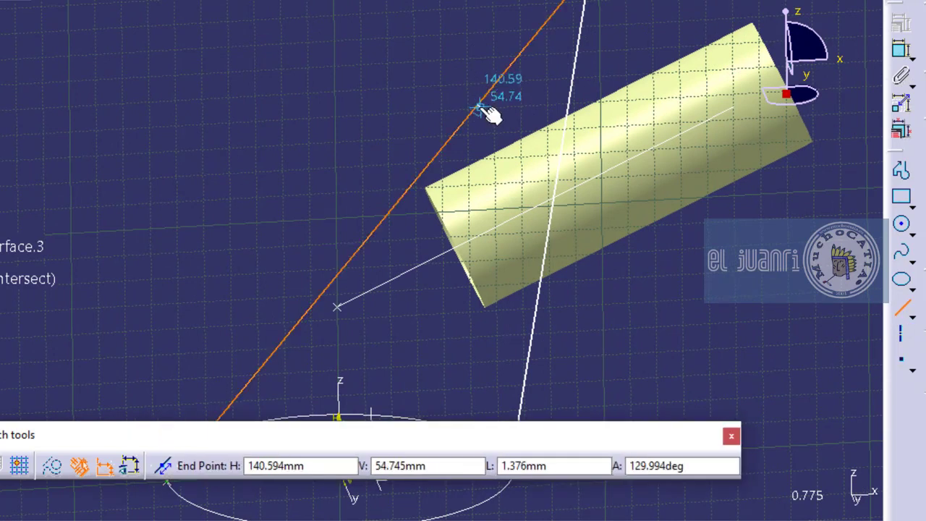
left_click(556, 217)
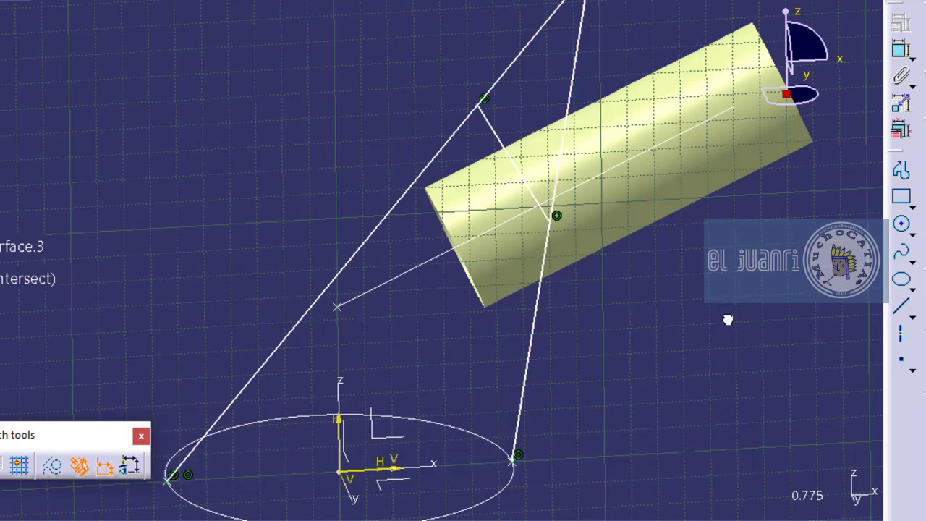
Dimension the cross line's length and set it to 50 mm
left_click(902, 54)
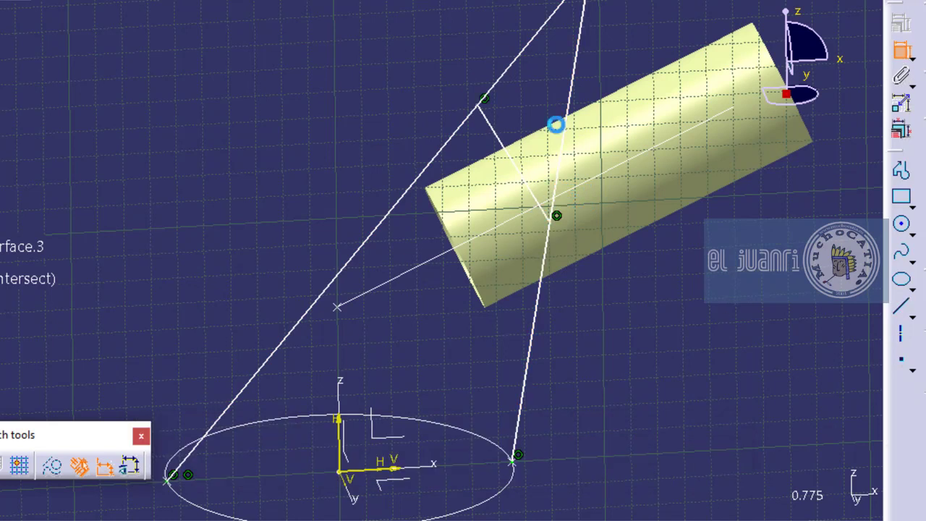
left_click(515, 154)
left_click(299, 117)
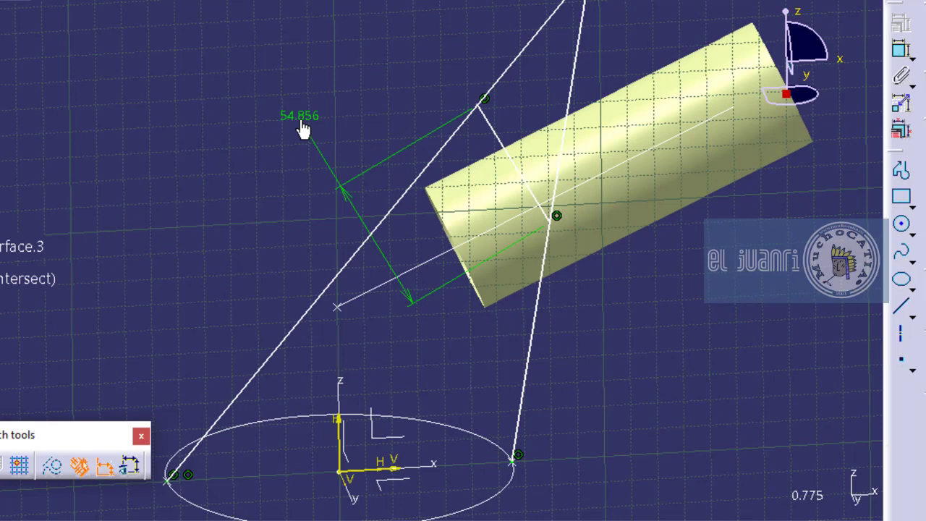
double_click(299, 115)
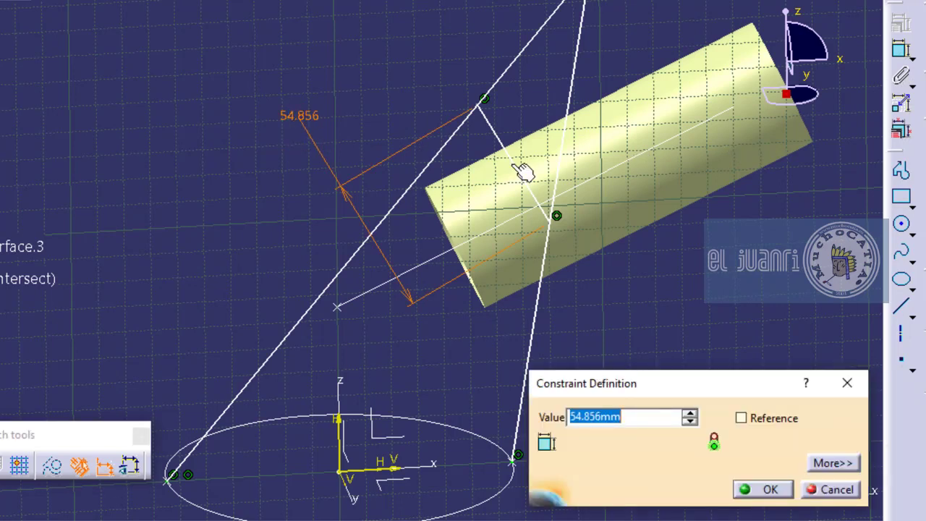
type("2")
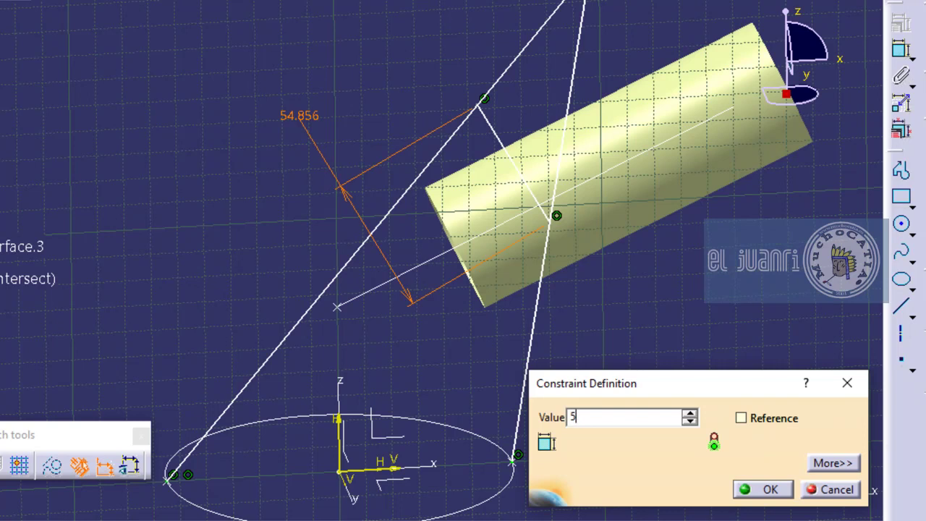
type("0")
key("Return")
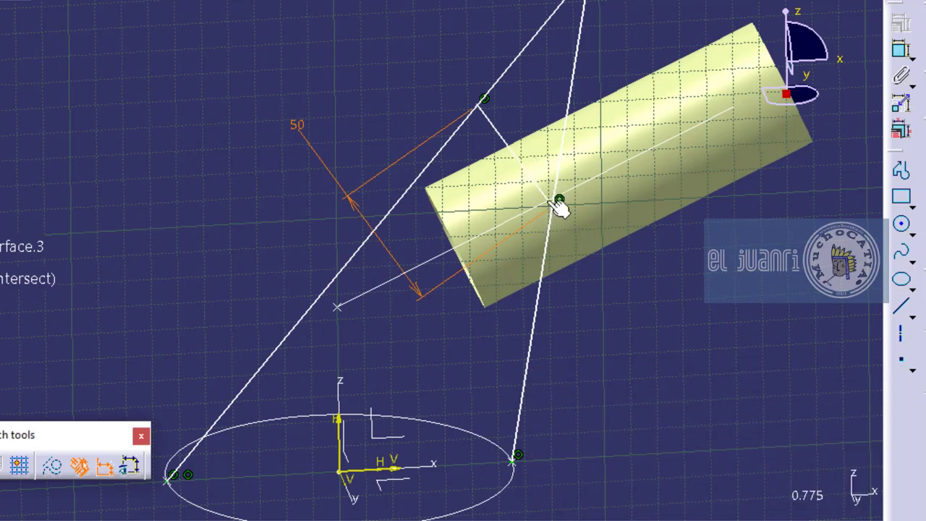
Move the 50 mm line down the profile and constrain it perpendicular to the inclined tube's axis
left_click_drag(559, 206, 555, 242)
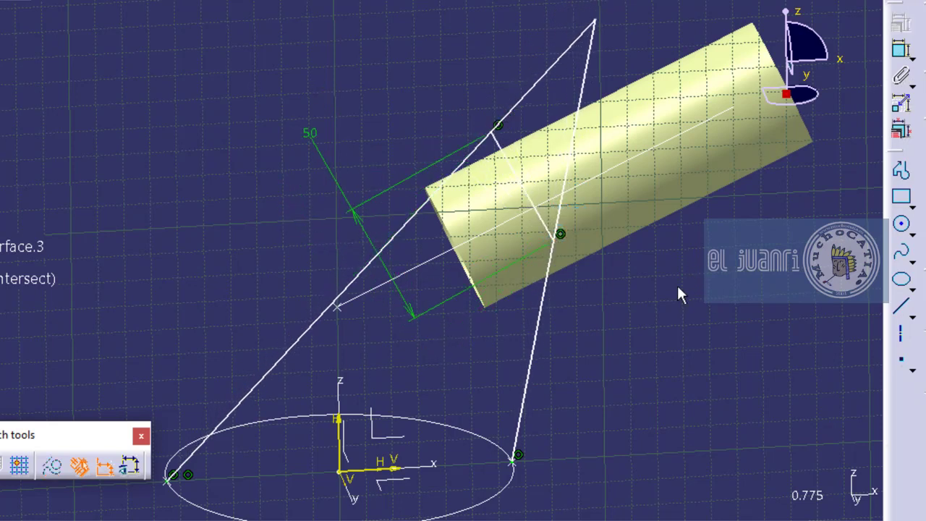
left_click(526, 225)
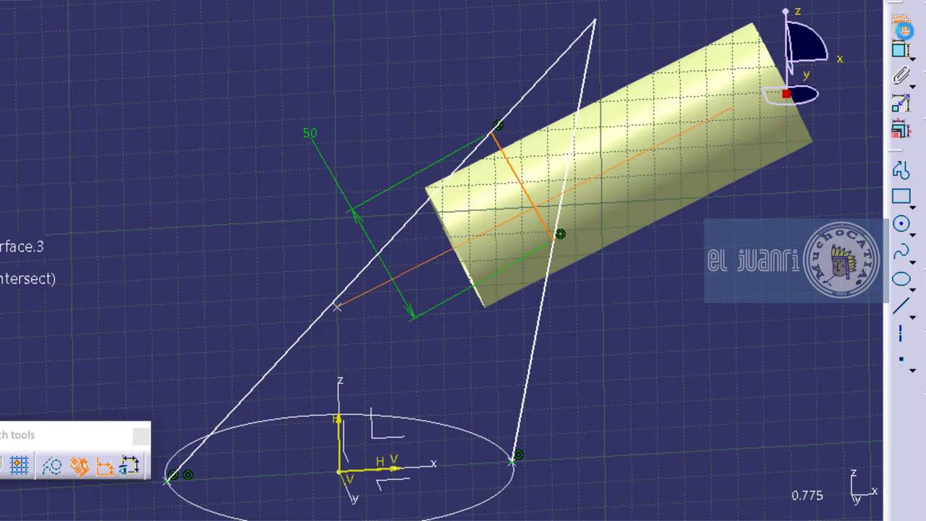
left_click(902, 28)
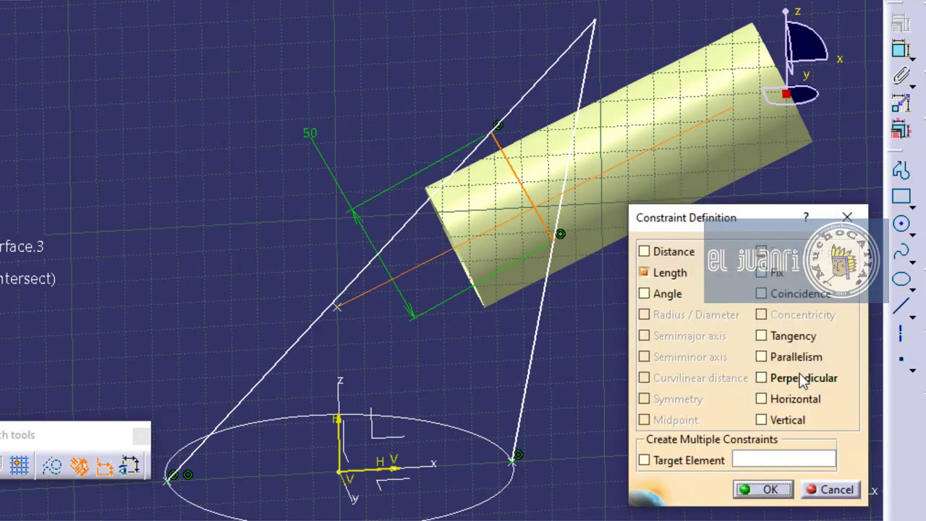
left_click(801, 378)
left_click(769, 490)
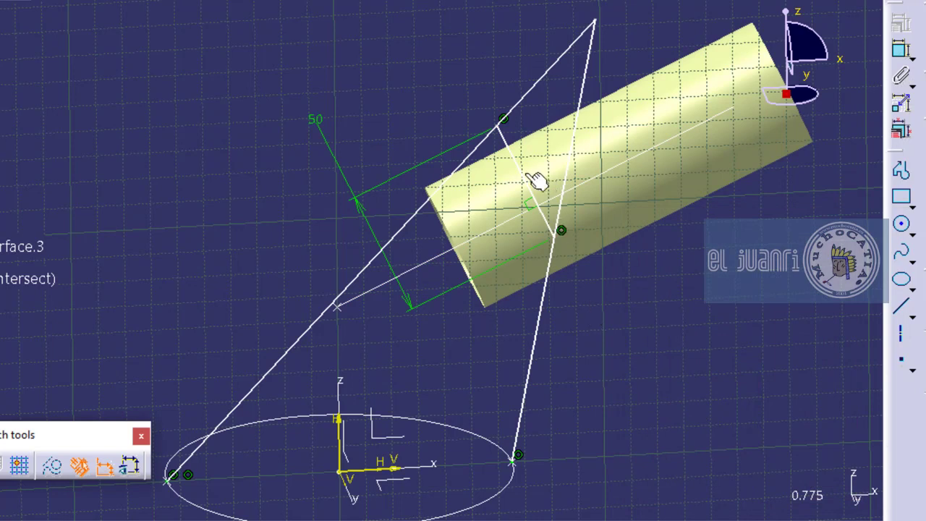
Constrain the two endpoints of the 50 mm line symmetric about the inclined tube's axis
left_click(554, 237)
left_click(497, 128, "ctrl")
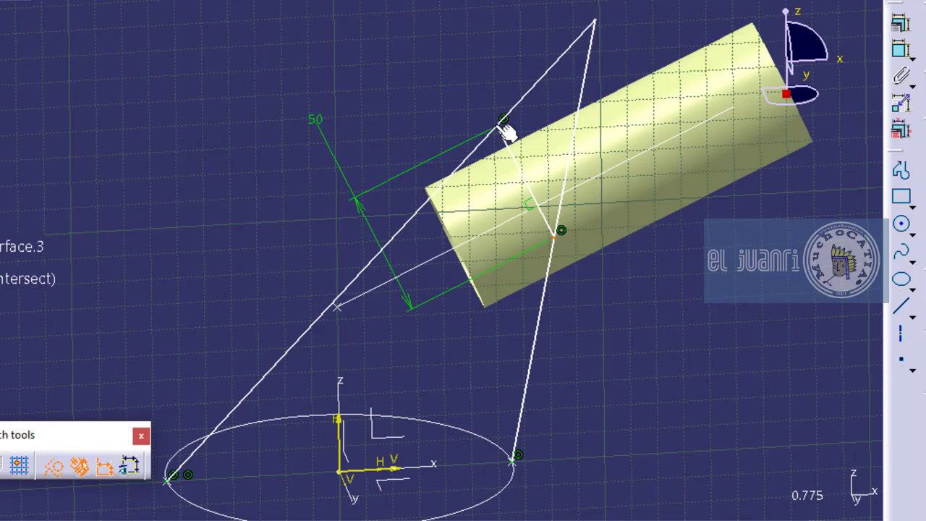
left_click(625, 164, "ctrl")
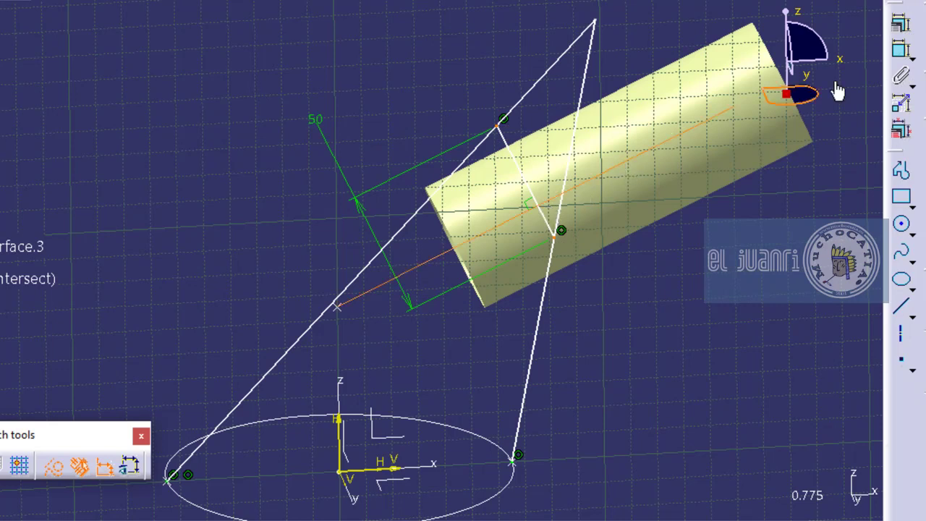
left_click(900, 23)
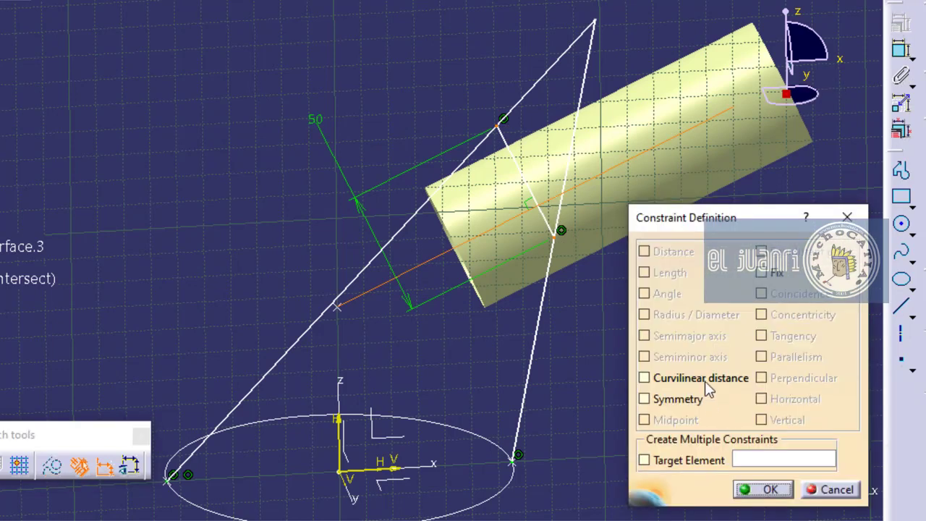
left_click(694, 397)
left_click(761, 489)
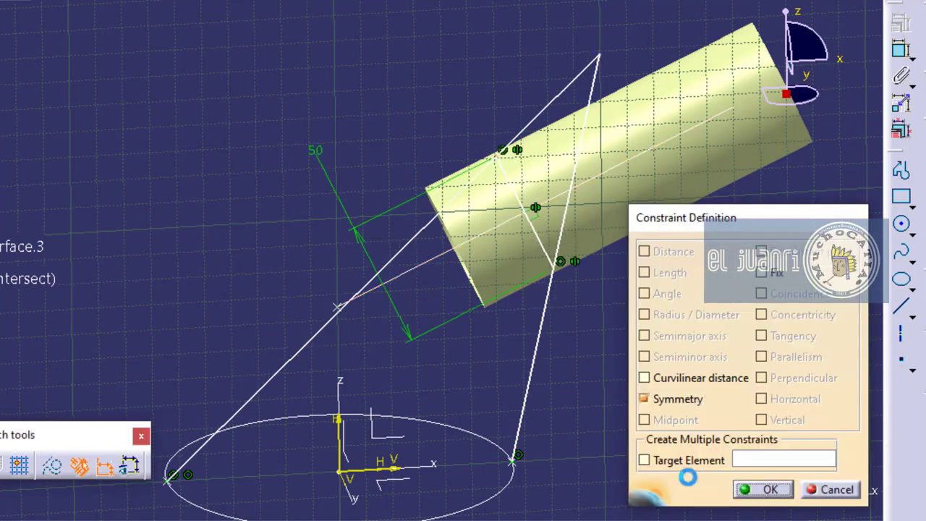
Slide the 50 mm line along the tube's axis toward the tube's lower end
mouse_move(492, 380)
middle_mouse_down()
mouse_move(510, 319)
mouse_move(484, 419)
mouse_move(485, 395)
mouse_move(420, 310)
mouse_move(439, 307)
mouse_move(383, 300)
mouse_move(395, 309)
middle_mouse_up()
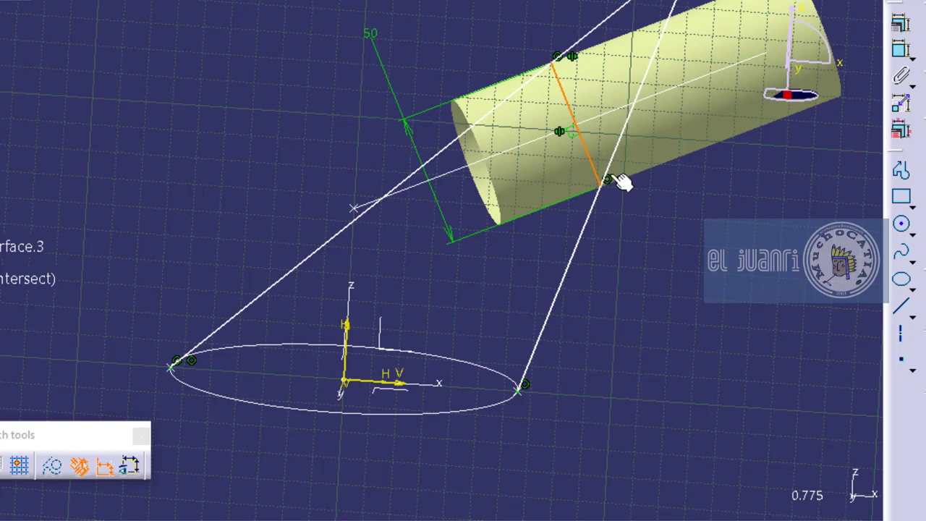
left_click_drag(597, 167, 570, 191)
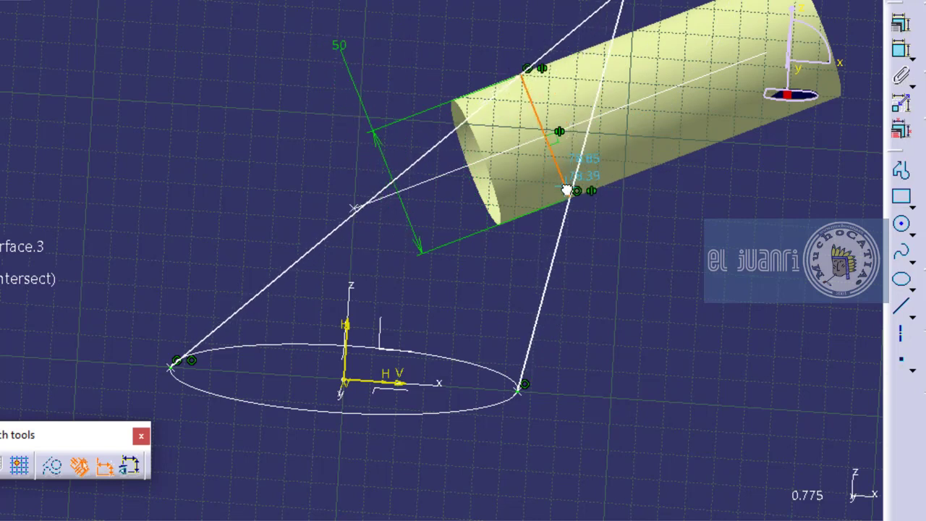
middle_click_drag(634, 281, 628, 340)
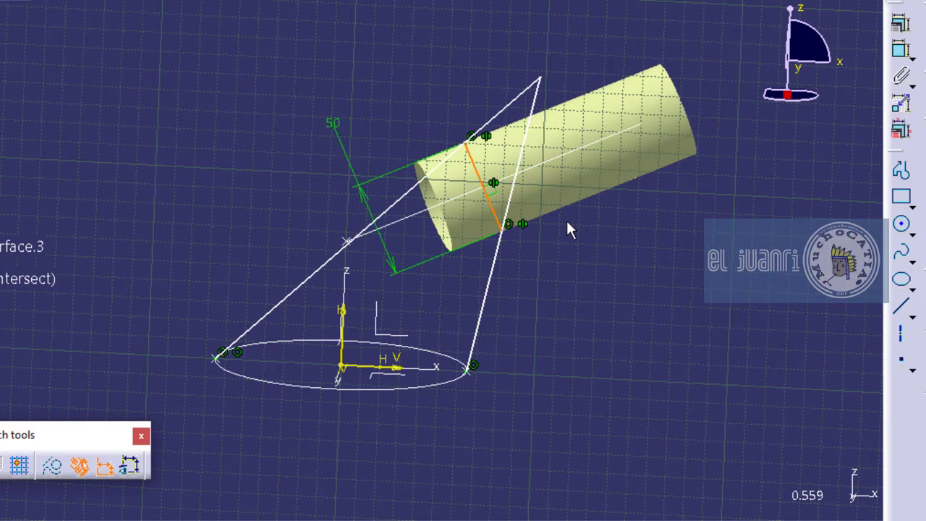
left_click(586, 254)
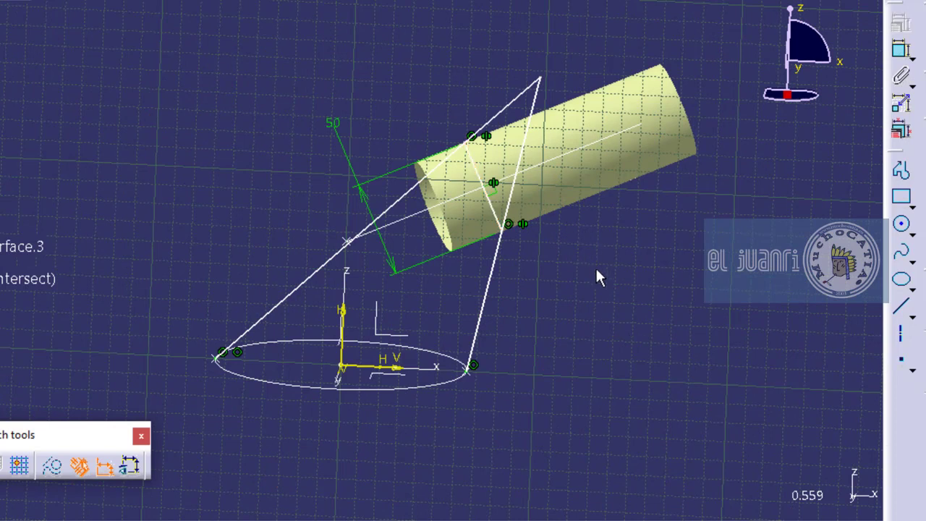
Sketch a circle of about 99 mm radius, centred on the vertical axis above the tube axis start point, through the negative X rim point
left_click(901, 228)
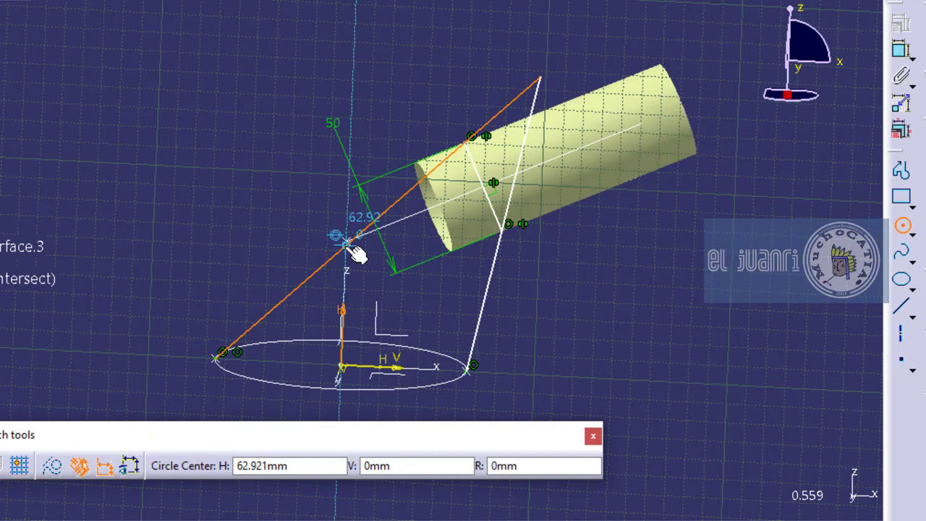
middle_click_drag(392, 333, 429, 237)
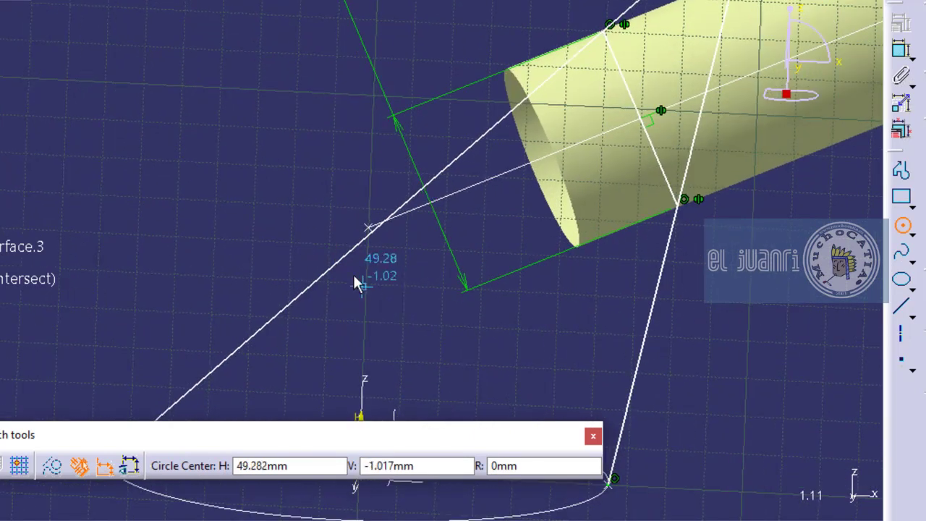
left_click(372, 191)
middle_click_drag(359, 332, 490, 204)
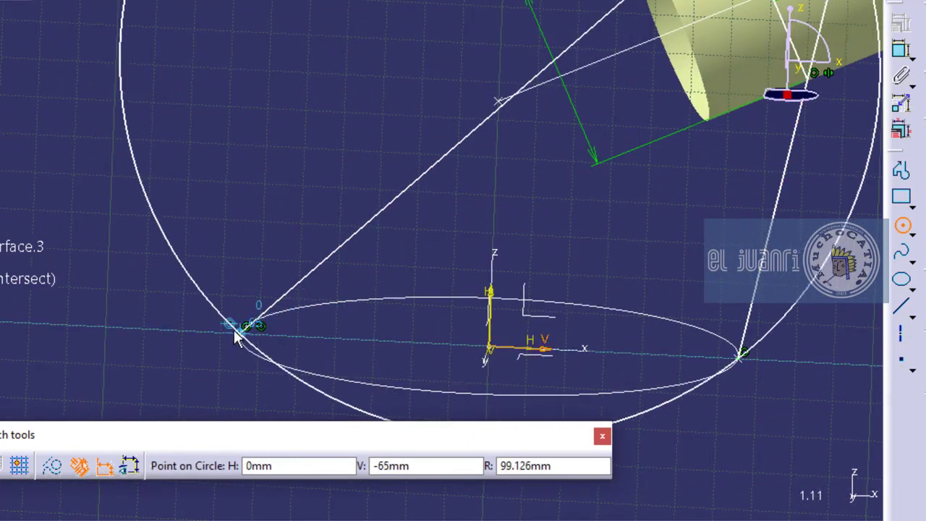
left_click(235, 332)
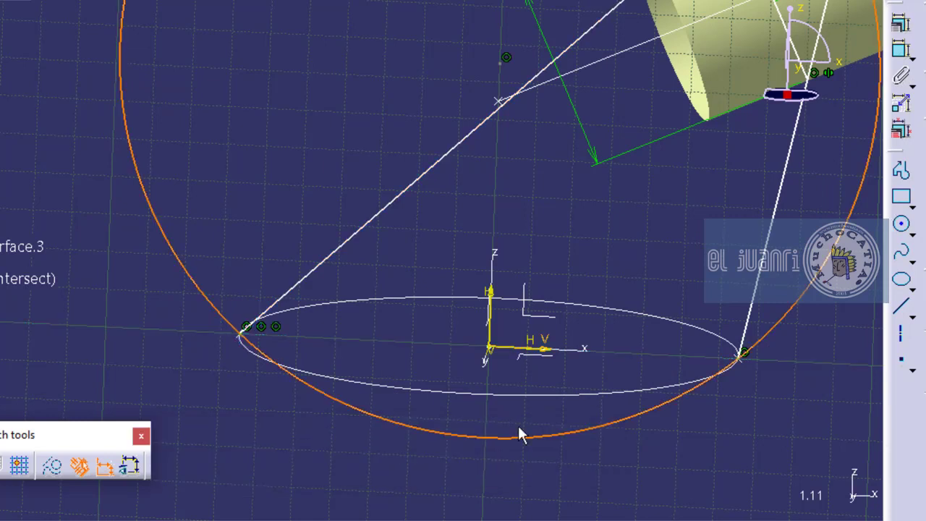
Constrain the circle's centre coincident with the start point of the inclined tube's axis
middle_click_drag(518, 425, 616, 402, "ctrl")
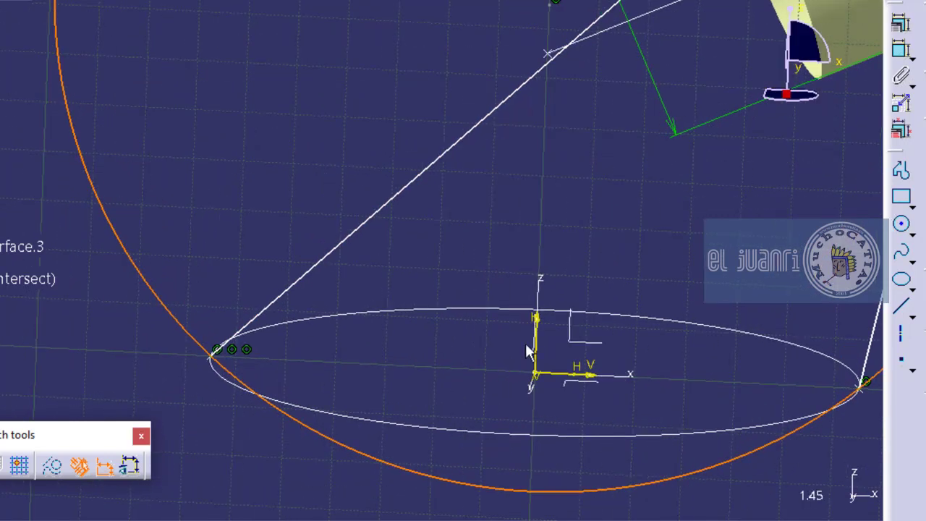
middle_click_drag(700, 216, 711, 318)
mouse_move(673, 282)
middle_mouse_down()
mouse_move(651, 376)
mouse_move(633, 390)
middle_mouse_up()
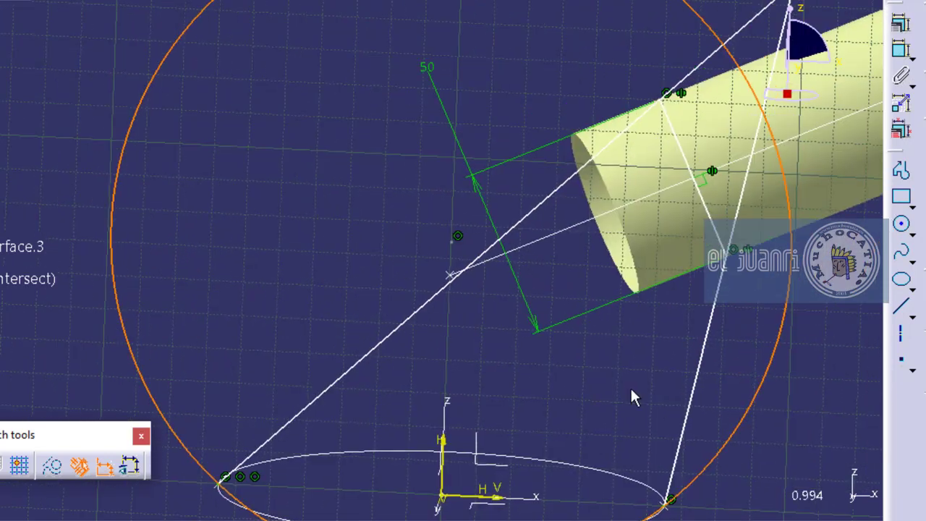
left_click(455, 257)
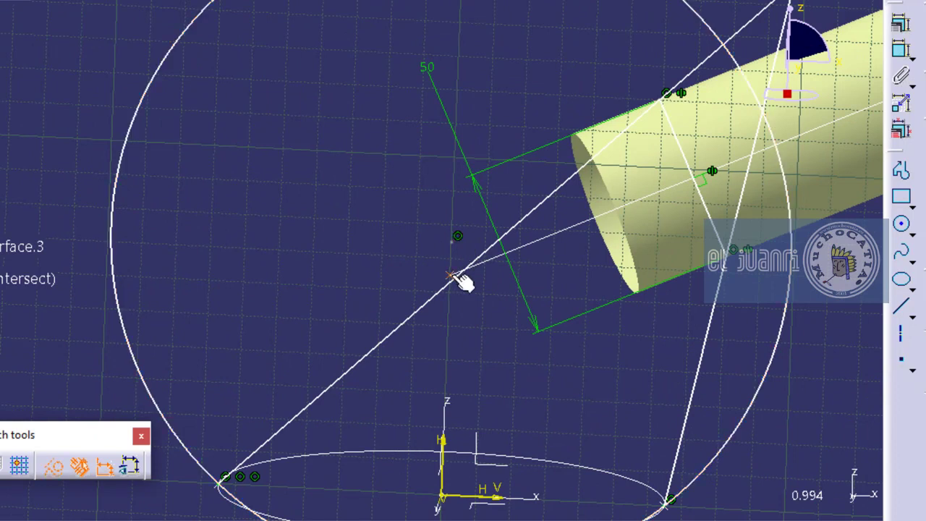
left_click(901, 24)
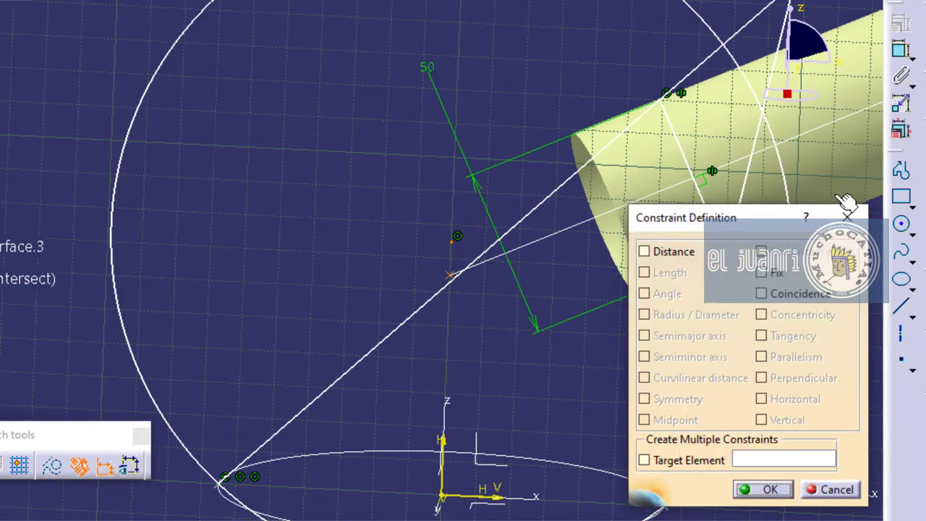
left_click(790, 295)
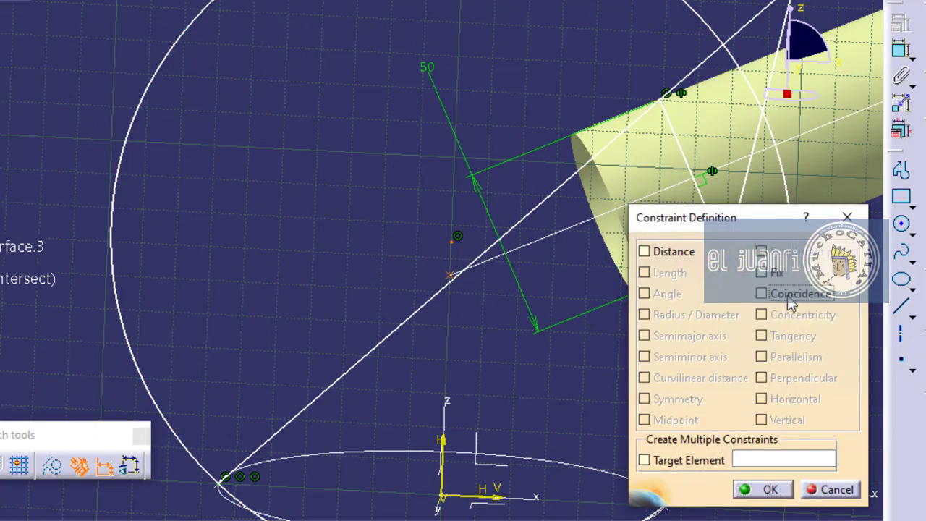
left_click(772, 489)
Constrain the circle coincident with the lower endpoint of the 50 mm line
mouse_move(666, 355)
middle_mouse_down()
mouse_move(571, 341)
mouse_move(484, 381)
middle_mouse_up()
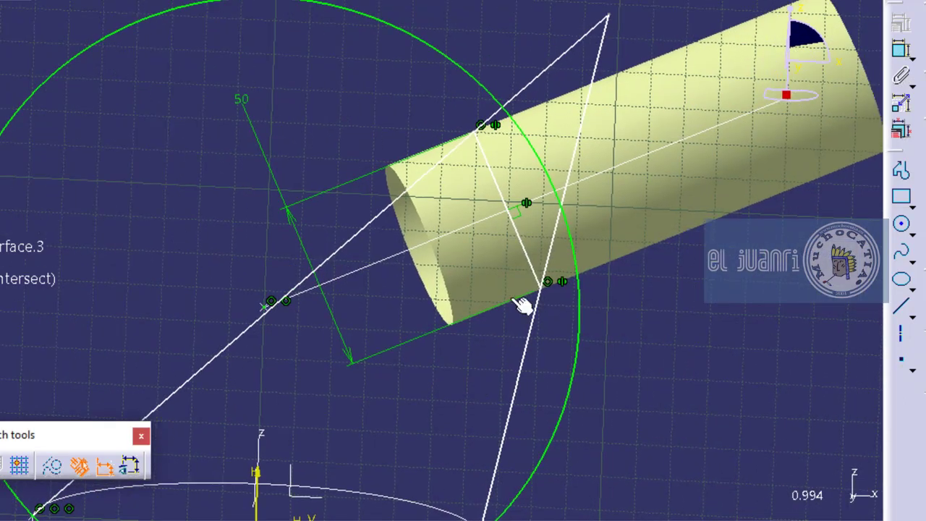
left_click(577, 266)
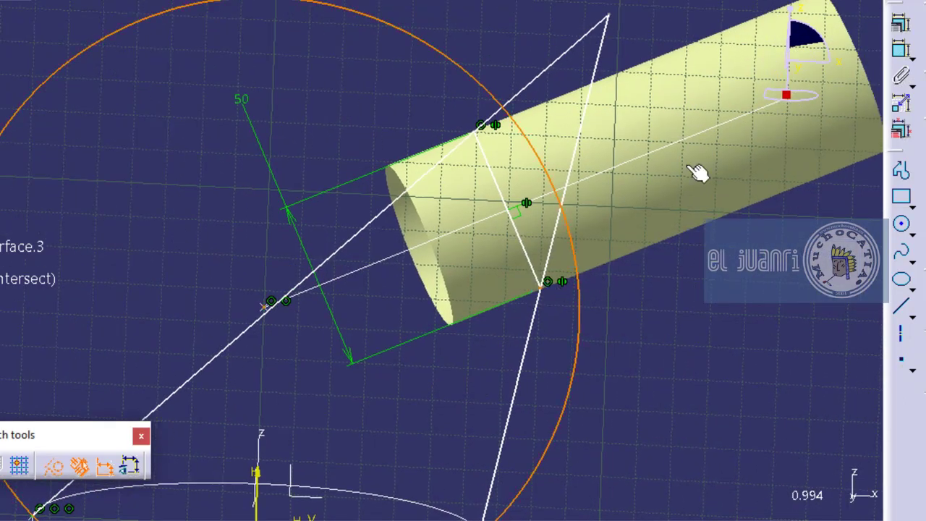
left_click(901, 23)
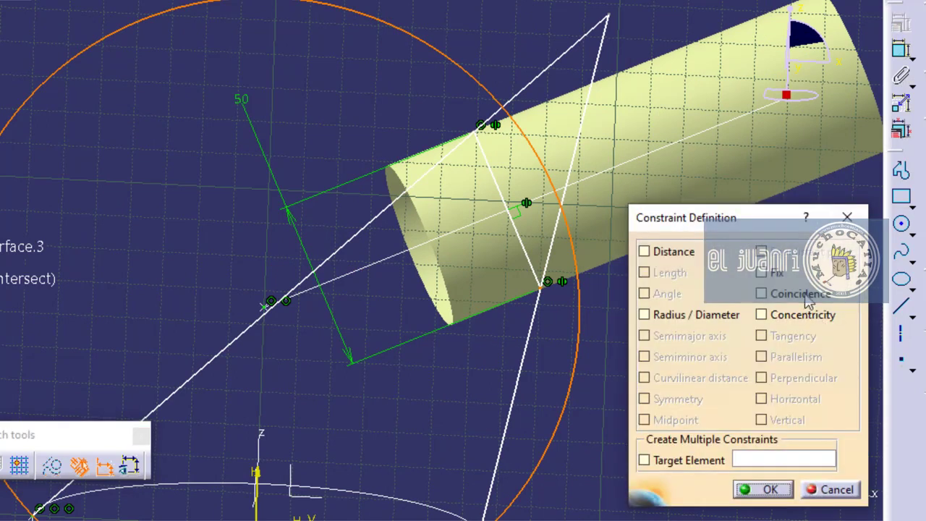
left_click(805, 298)
left_click(740, 486)
Place a point at the midpoint of the 50 mm line, on the inclined tube's axis
middle_click_drag(682, 375, 694, 415)
middle_click_drag(571, 393, 621, 385)
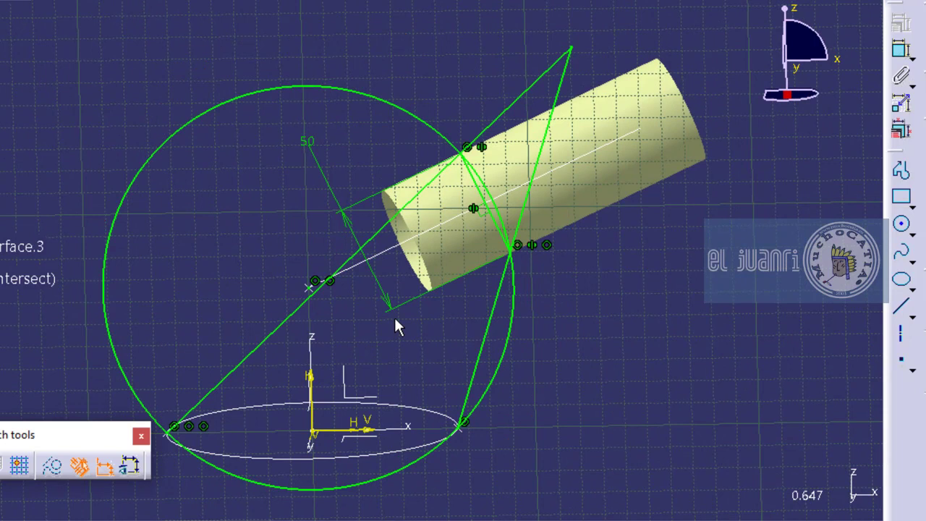
mouse_move(394, 316)
middle_mouse_down()
mouse_move(369, 379)
mouse_move(343, 369)
mouse_move(400, 296)
middle_mouse_up()
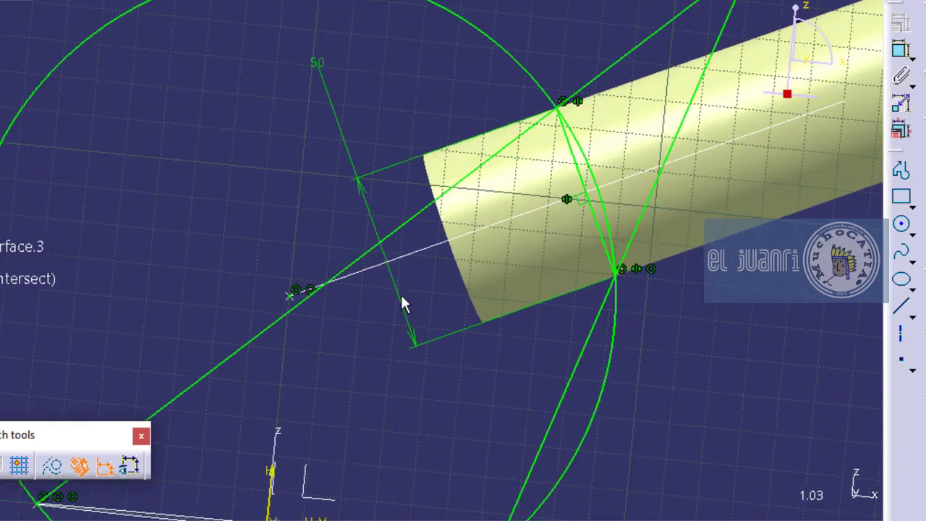
middle_click_drag(696, 335, 700, 398)
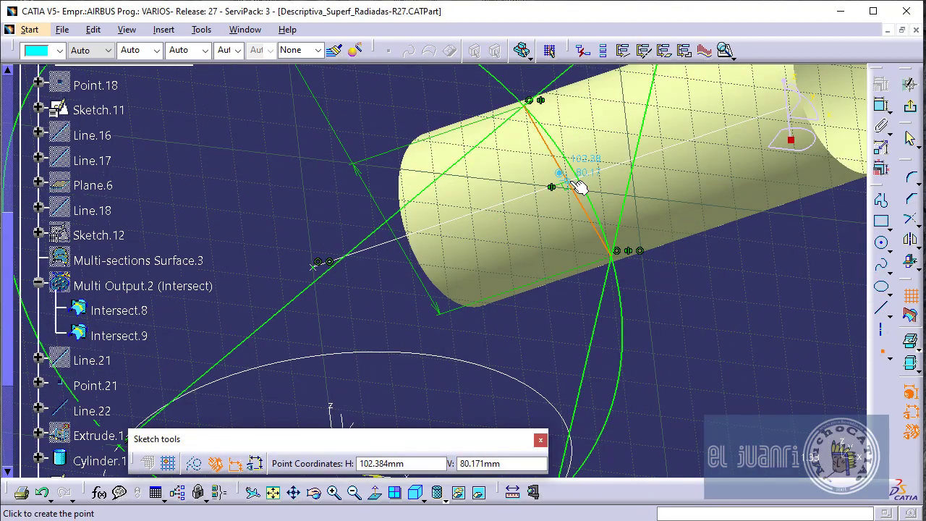
mouse_move(554, 238)
middle_mouse_down()
mouse_move(518, 286)
mouse_move(557, 191)
middle_mouse_up()
middle_click_drag(629, 201, 547, 244)
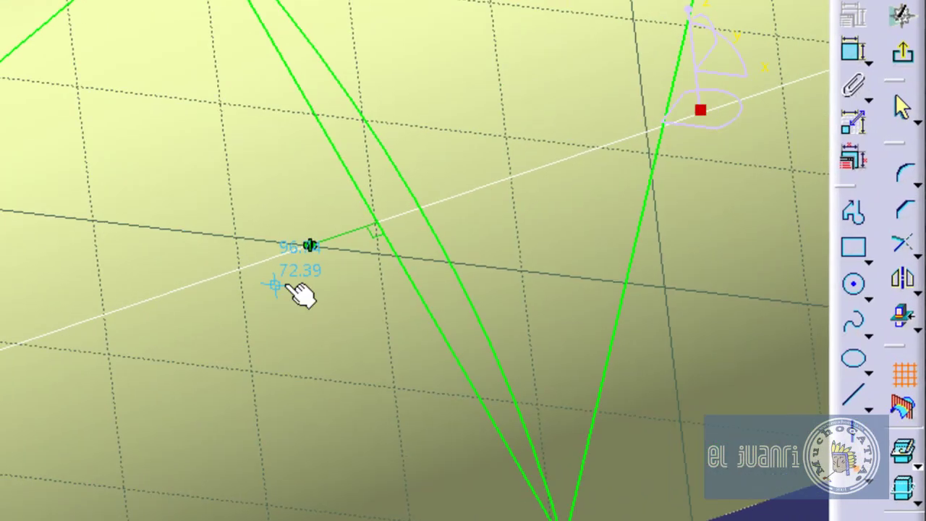
right_click(377, 219)
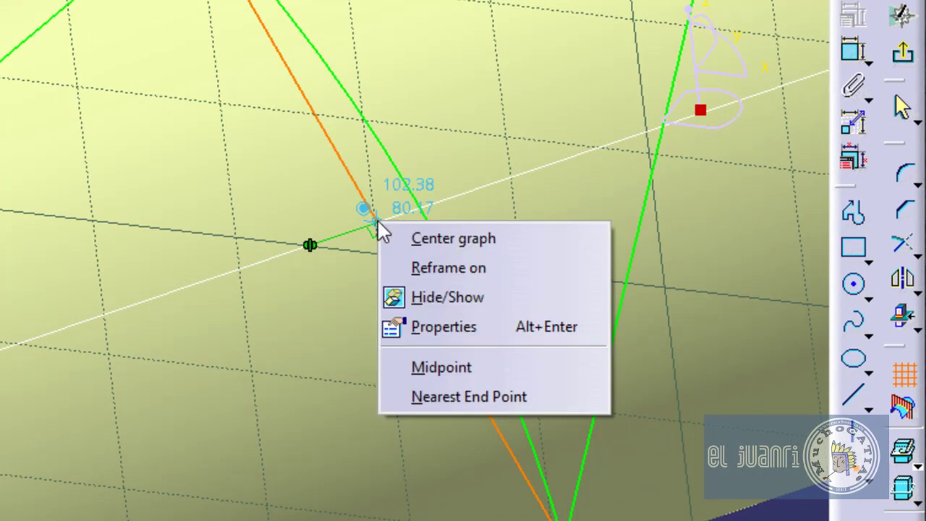
left_click(423, 371)
Exit the profile sketch and return to the 3D model
middle_click_drag(413, 248, 320, 459)
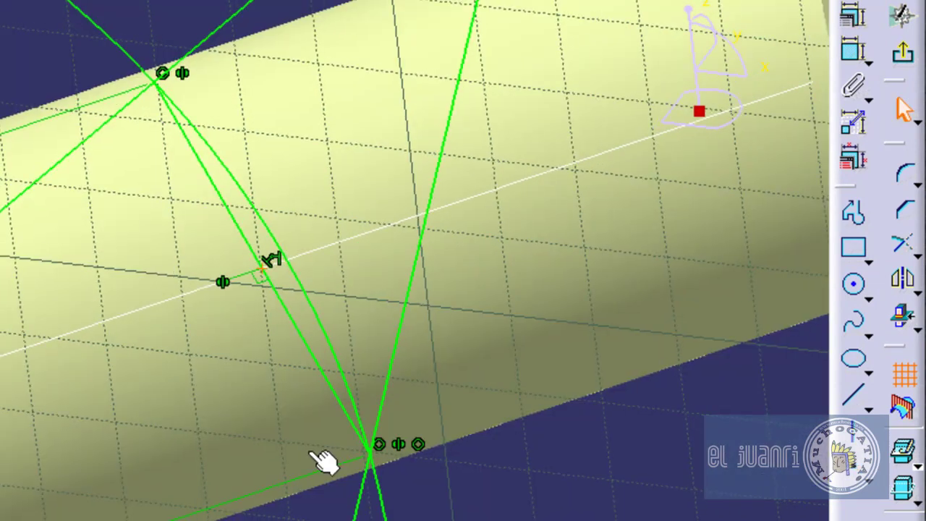
middle_click_drag(252, 447, 438, 231)
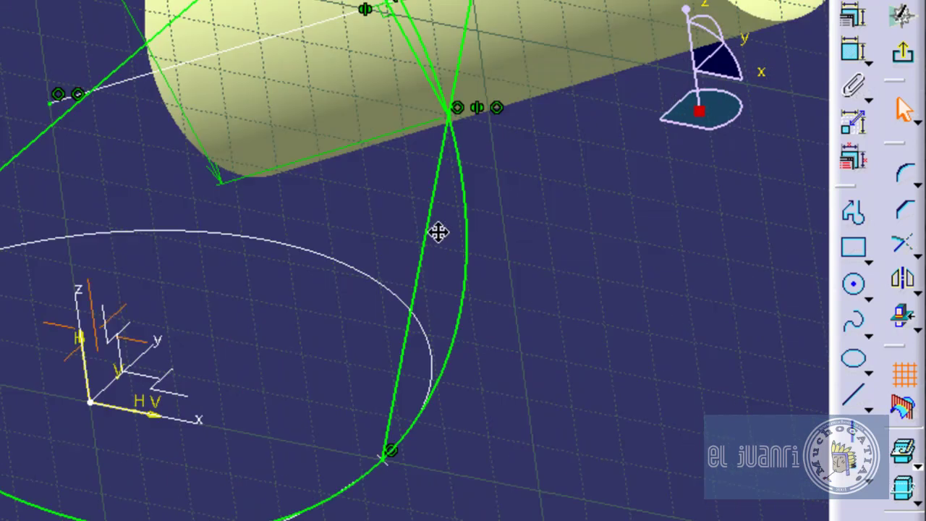
middle_click_drag(288, 334, 254, 417)
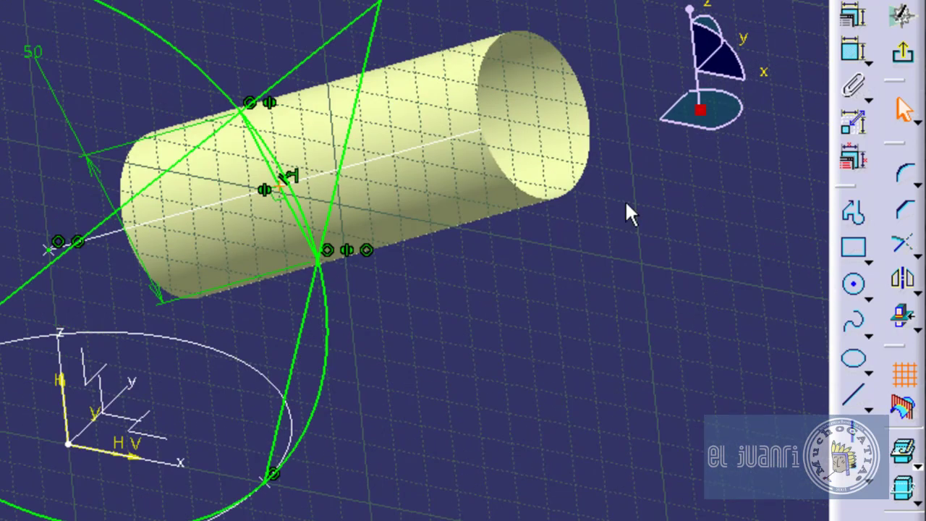
left_click(906, 60)
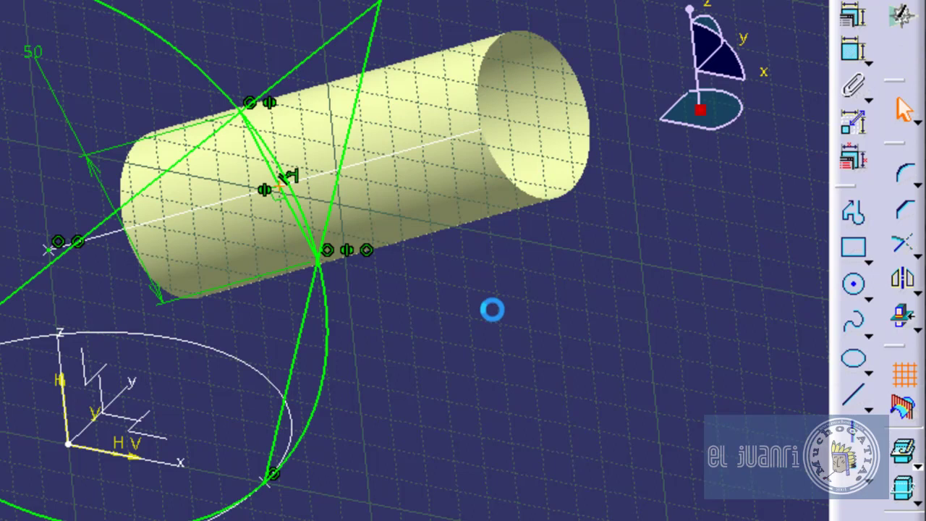
middle_click_drag(423, 316, 344, 420)
middle_click(368, 354)
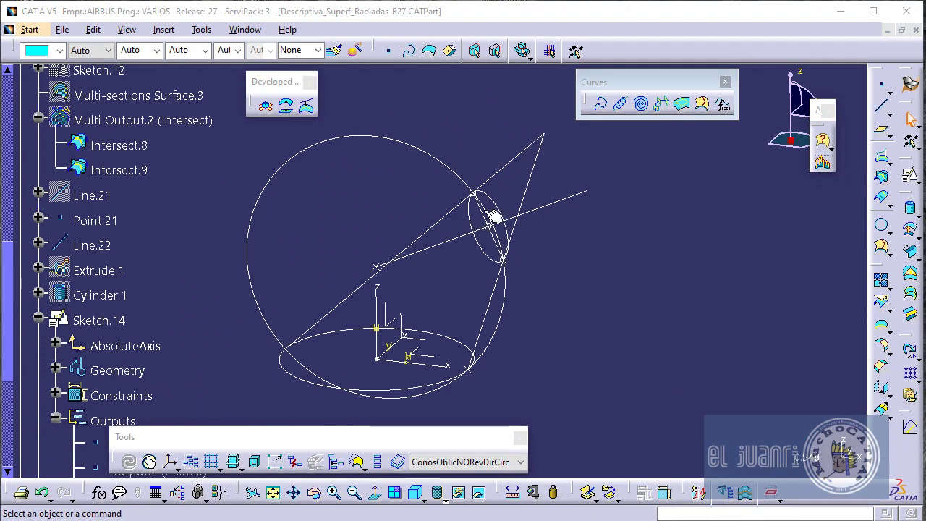
Create a point-point line from the cone profile's apex vertex to the origin
middle_click_drag(489, 212, 361, 178)
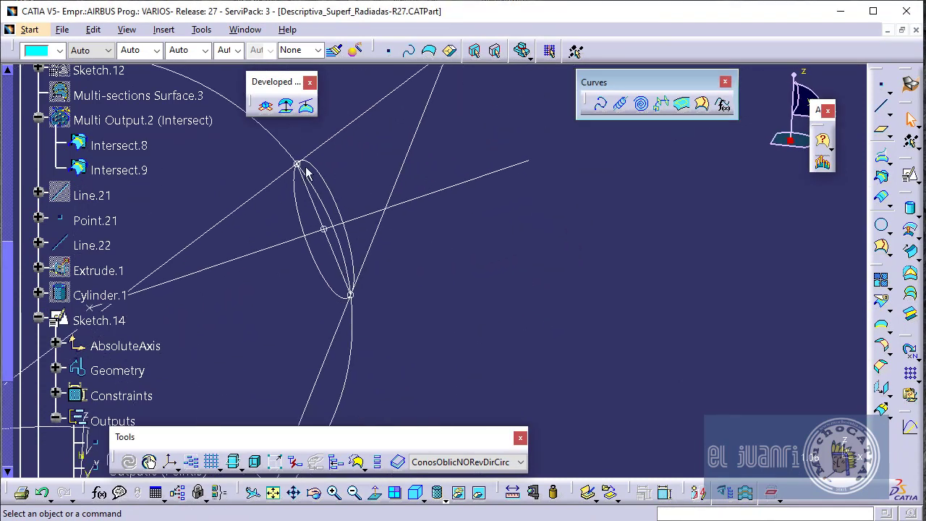
middle_click_drag(306, 171, 396, 159)
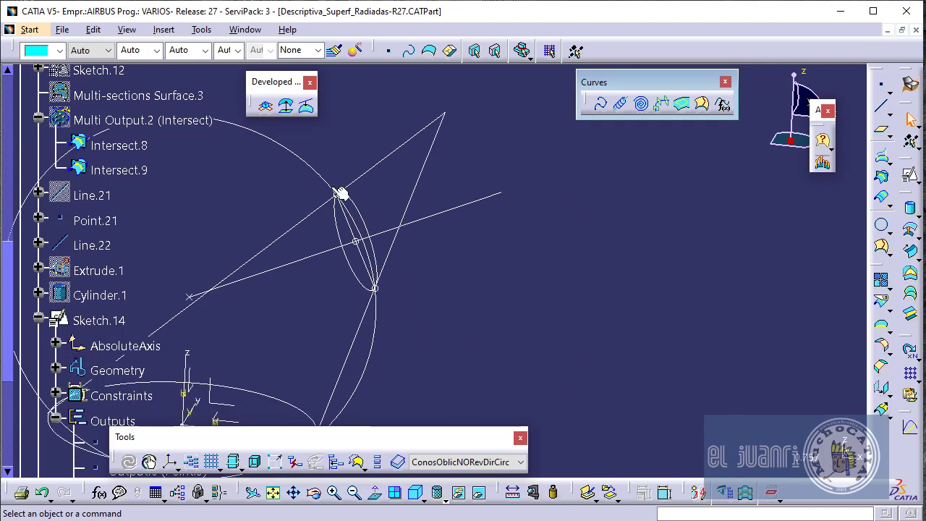
middle_click_drag(441, 124, 453, 128)
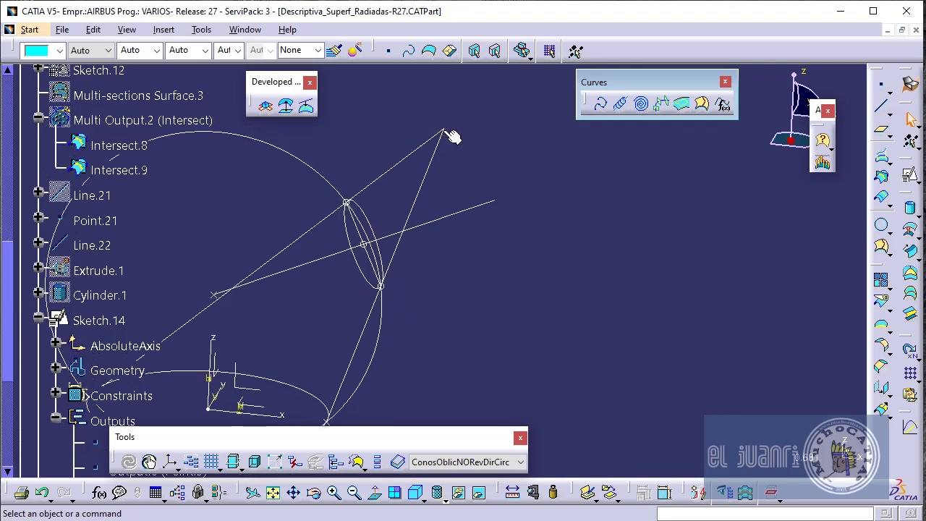
middle_click_drag(426, 156, 405, 227)
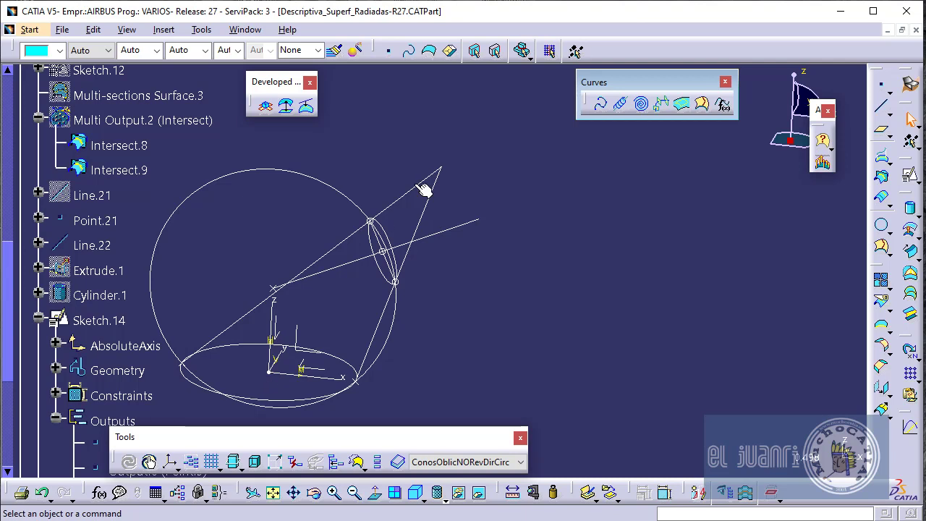
middle_click_drag(412, 208, 407, 214)
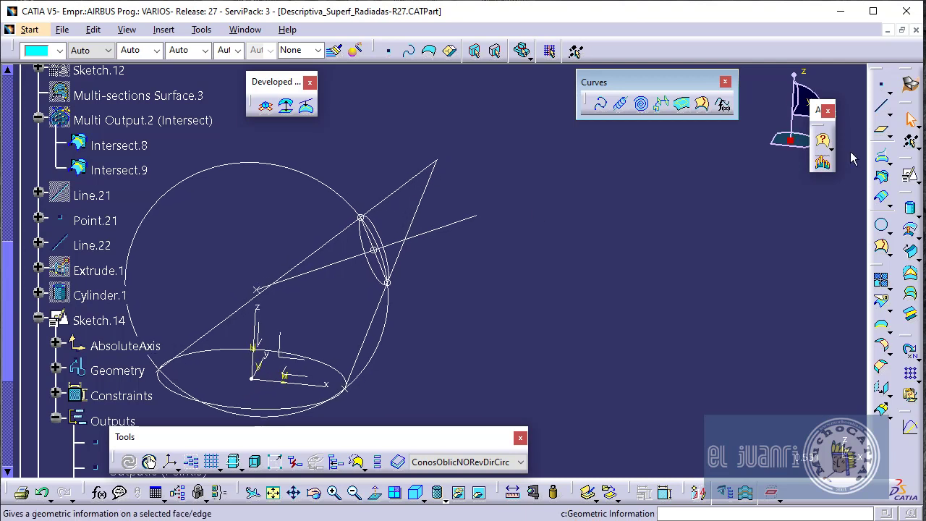
left_click(882, 107)
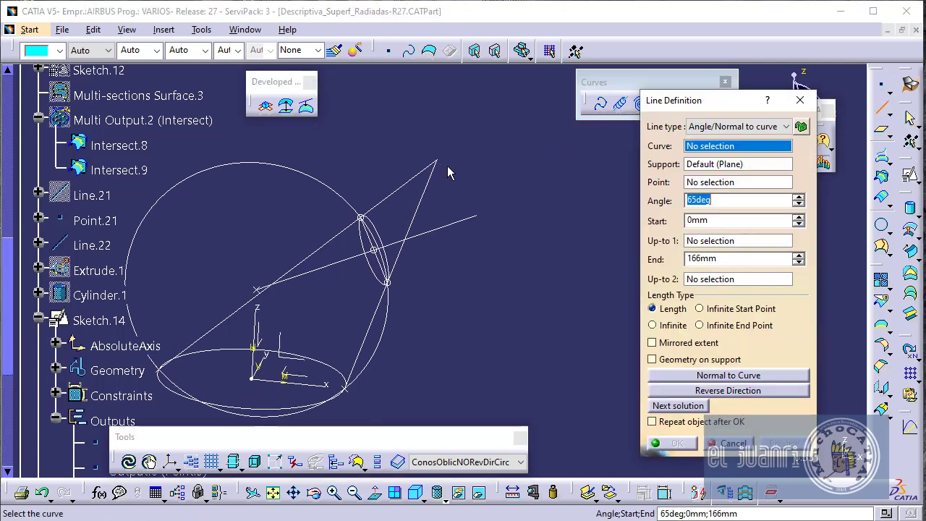
left_click(439, 162)
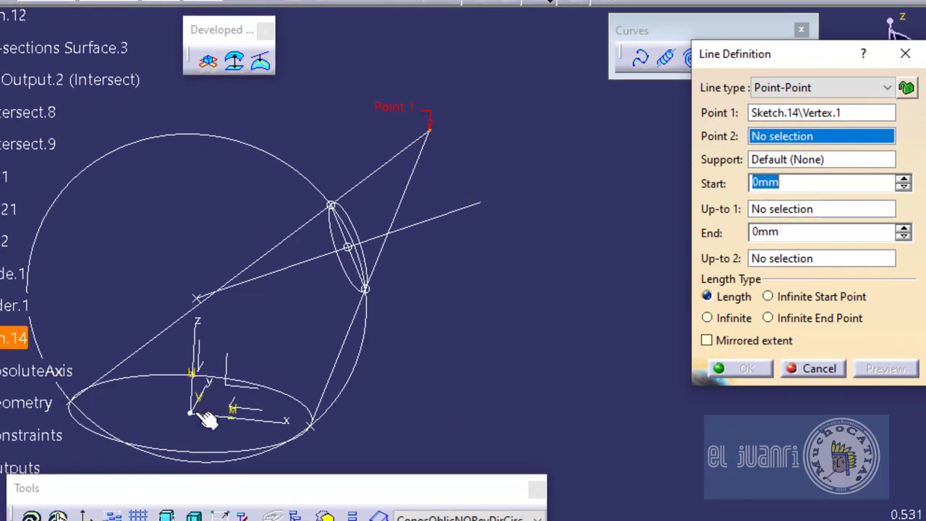
left_click(191, 413)
middle_click_drag(327, 378, 337, 239)
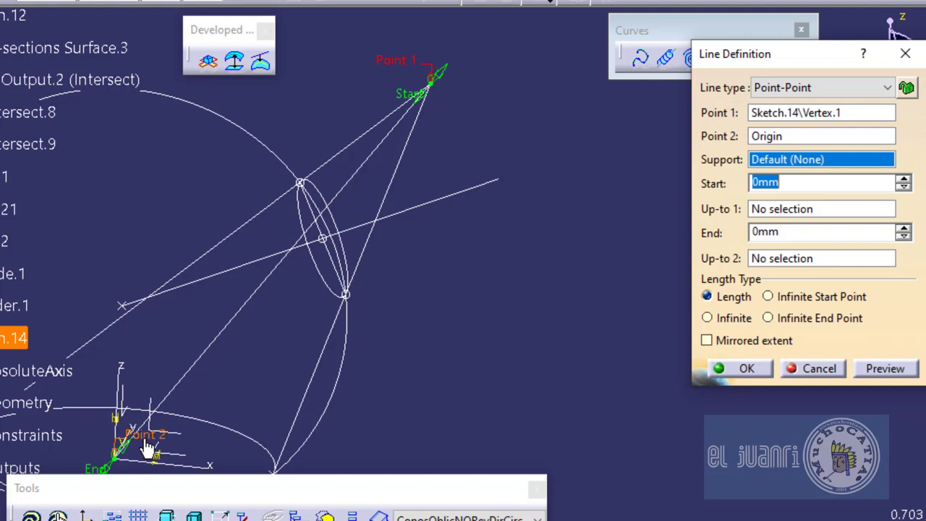
middle_click_drag(149, 443, 128, 456)
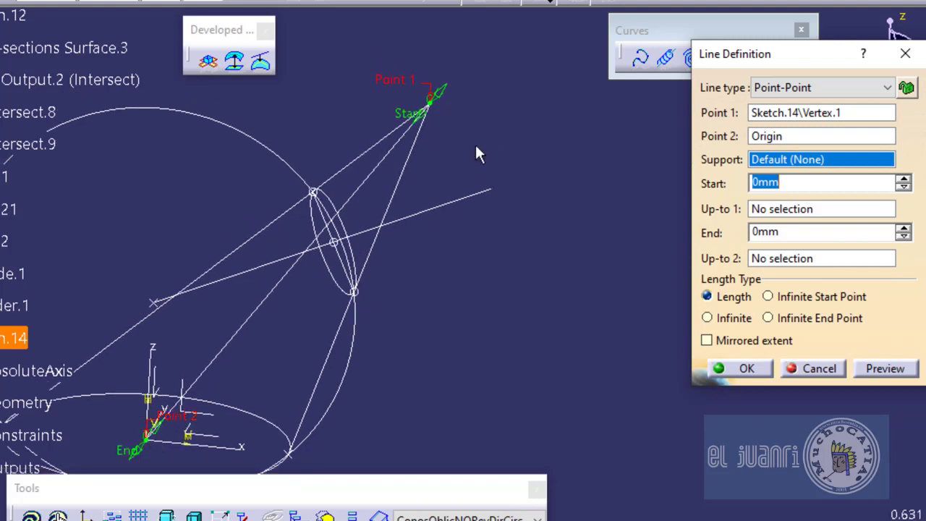
scroll(400, 136, "up", 2)
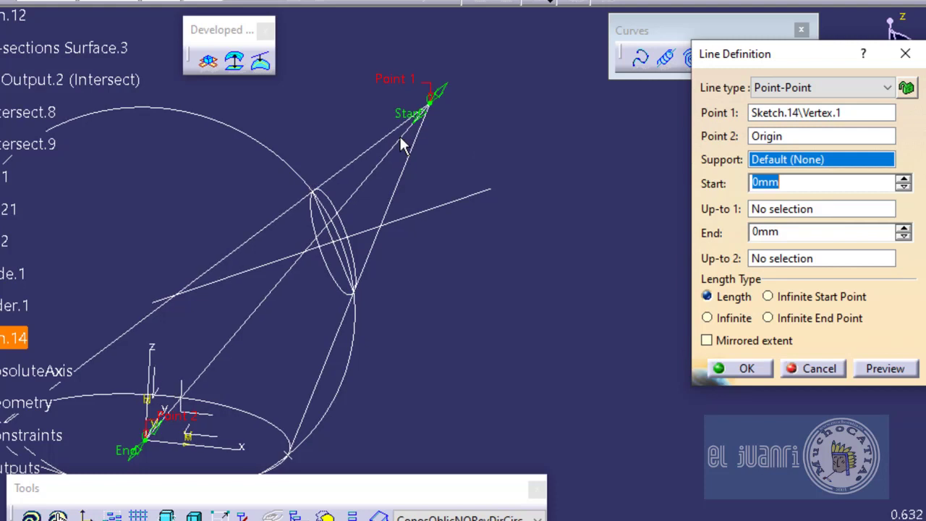
left_click(819, 370)
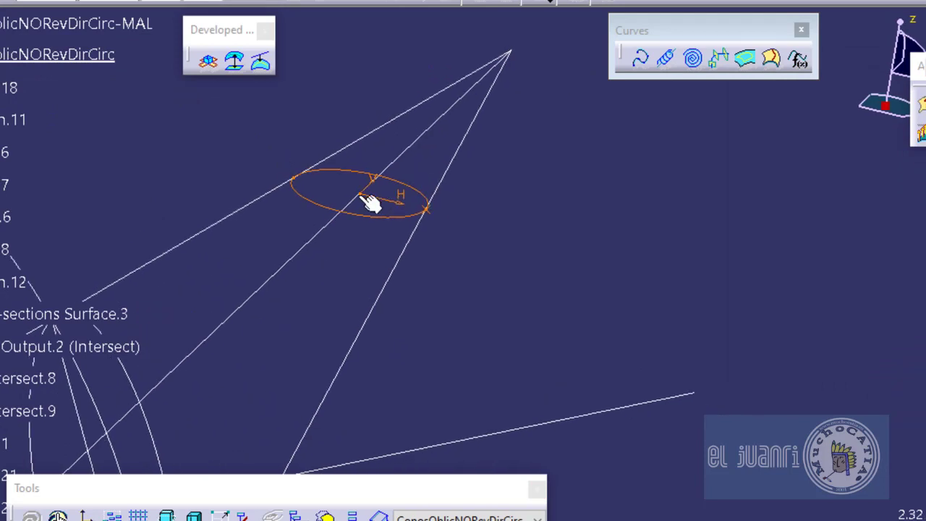
Delete the line from the apex to the origin and the small horizontal circle sketch near the apex
middle_click_drag(433, 135, 362, 346, "ctrl")
middle_click_drag(461, 288, 474, 239)
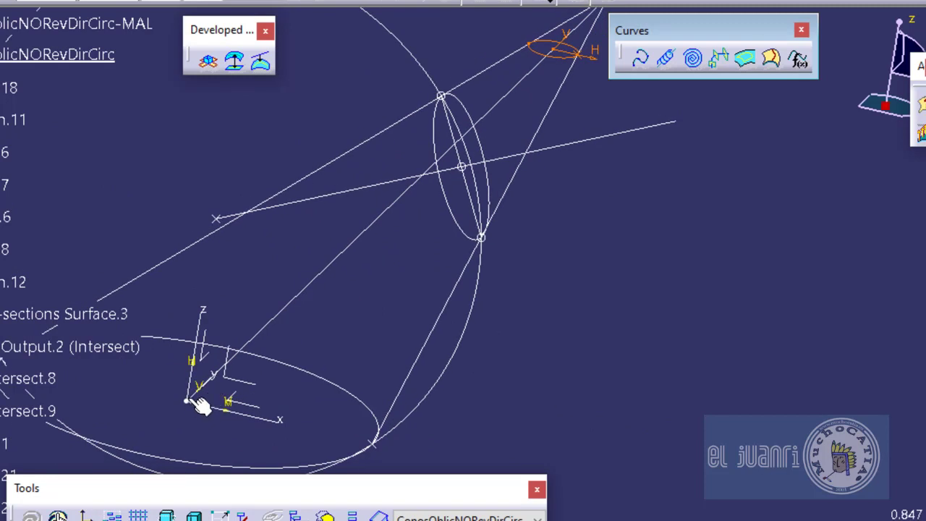
middle_click_drag(403, 194, 531, 68, "ctrl")
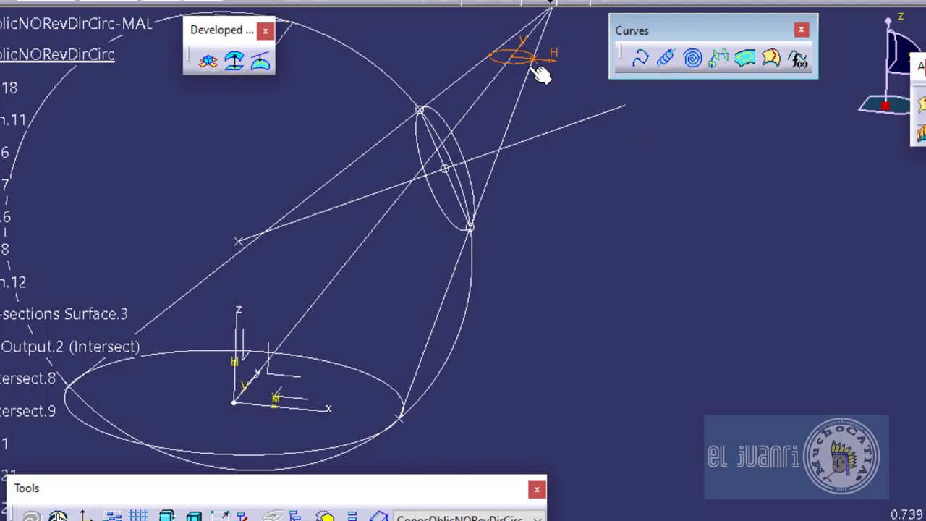
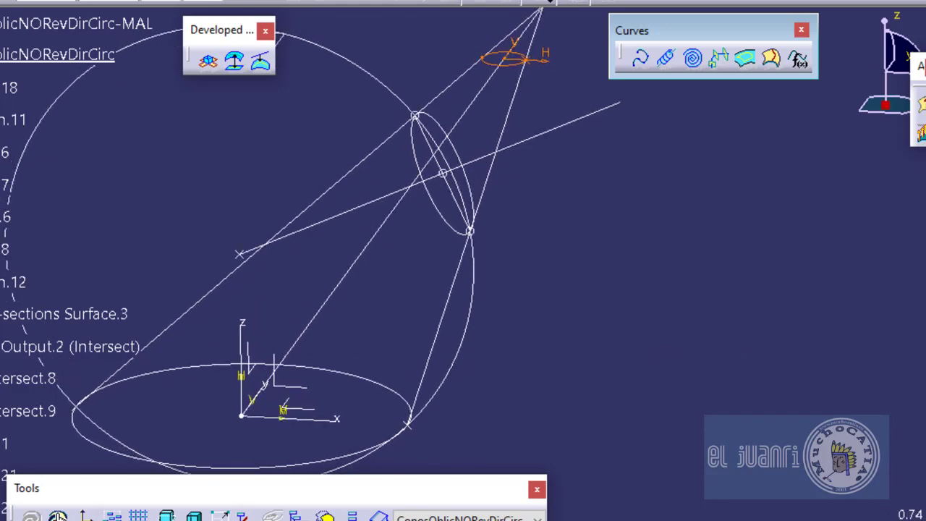
key("Delete")
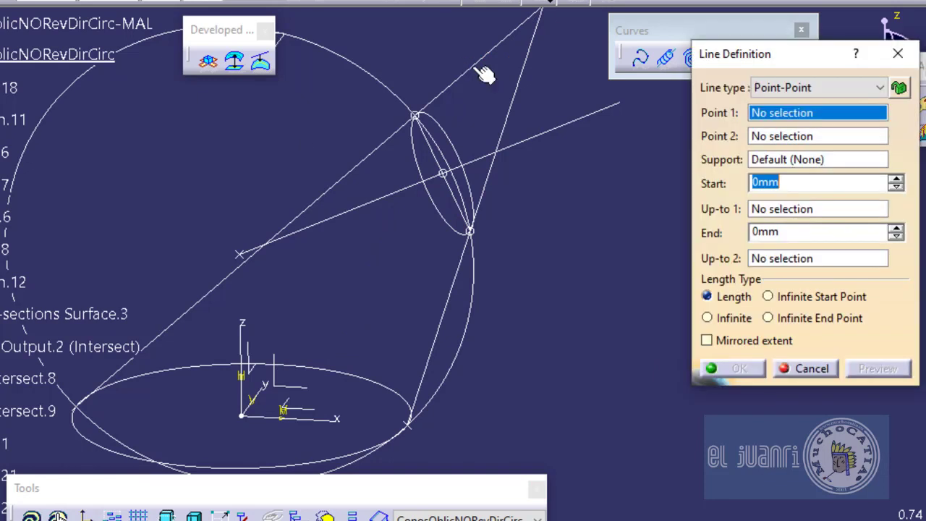
Define a bisecting line between the two slanted edges of the cone profile, selecting the second bisector solution at the apex
left_click(478, 64)
left_click(591, 322)
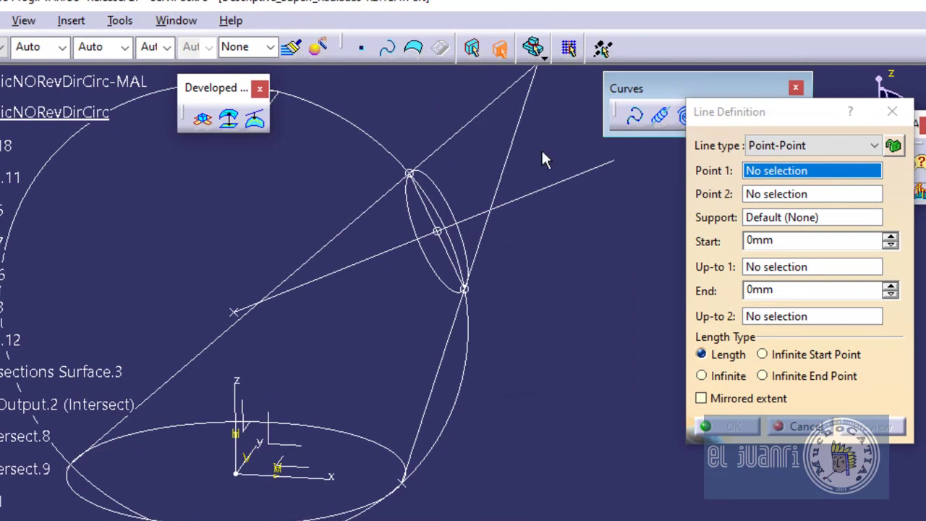
left_click(514, 129)
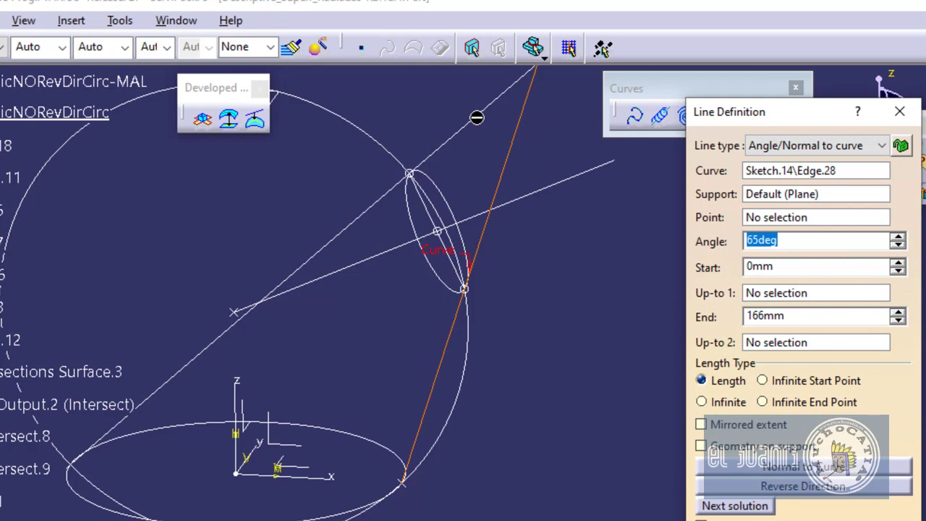
left_click(825, 147)
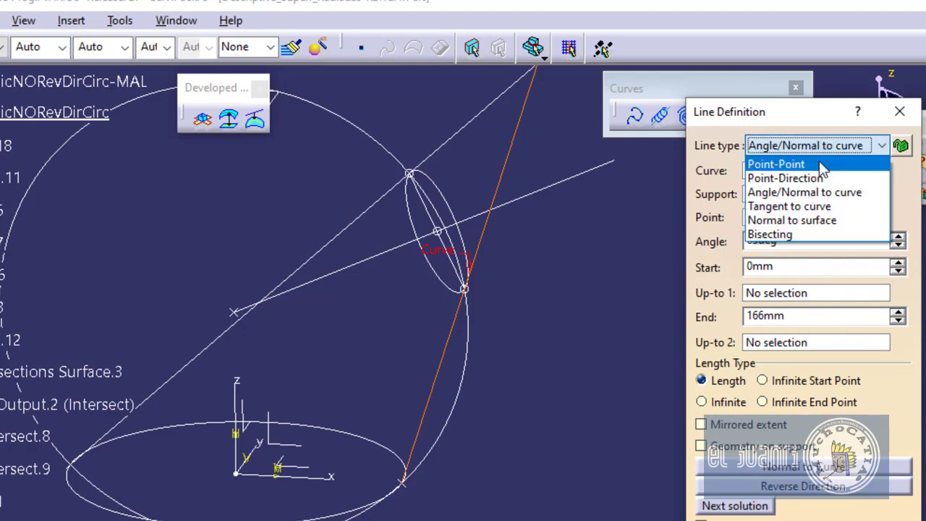
left_click(802, 235)
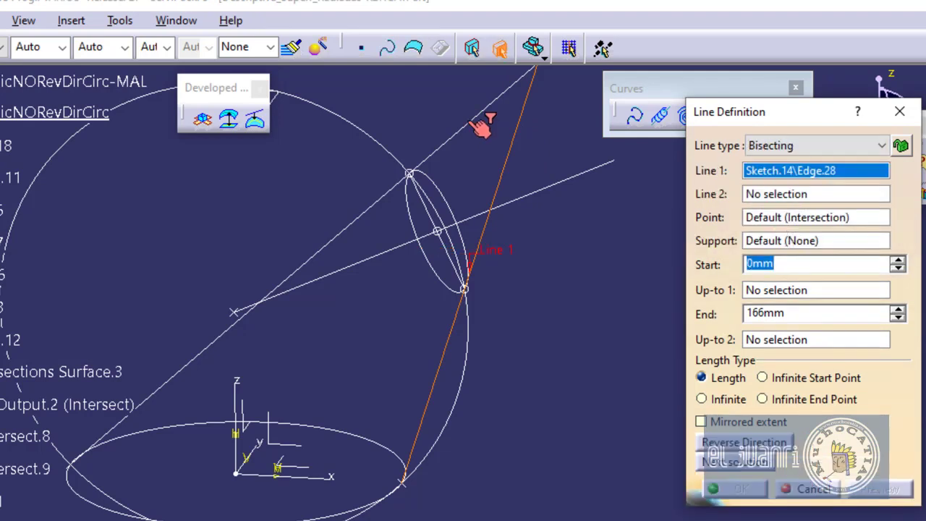
left_click(475, 120)
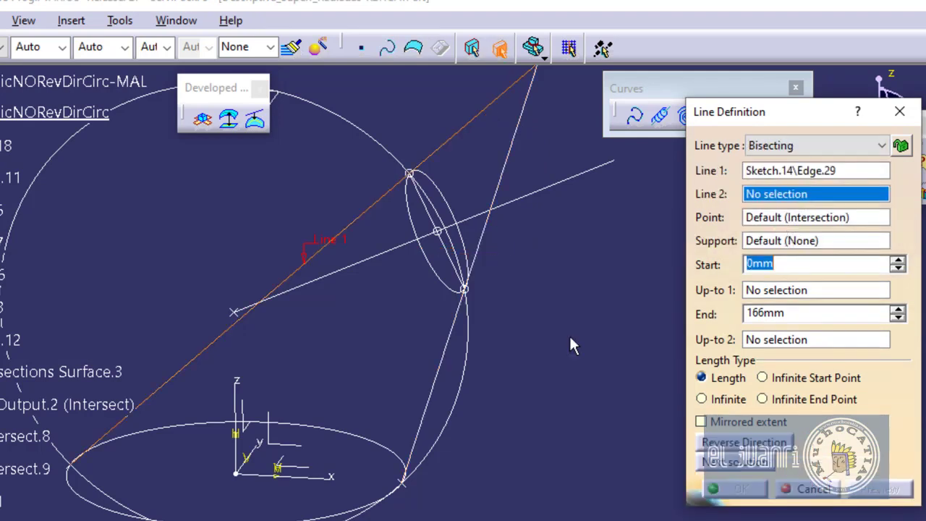
left_click(503, 168)
middle_click_drag(534, 293, 536, 361, "ctrl")
left_click(542, 130)
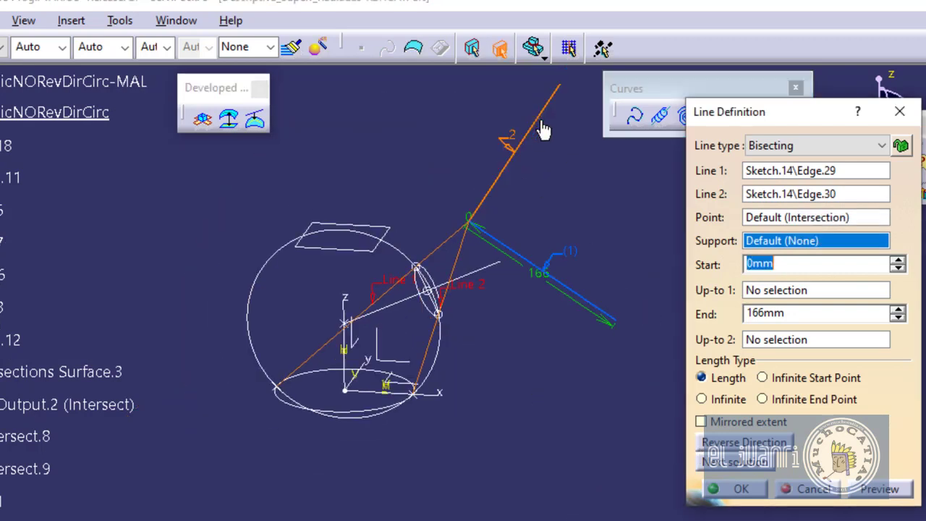
Reverse the bisecting line so it runs into the cone, set its end length to 200 mm, and create it
left_click(759, 442)
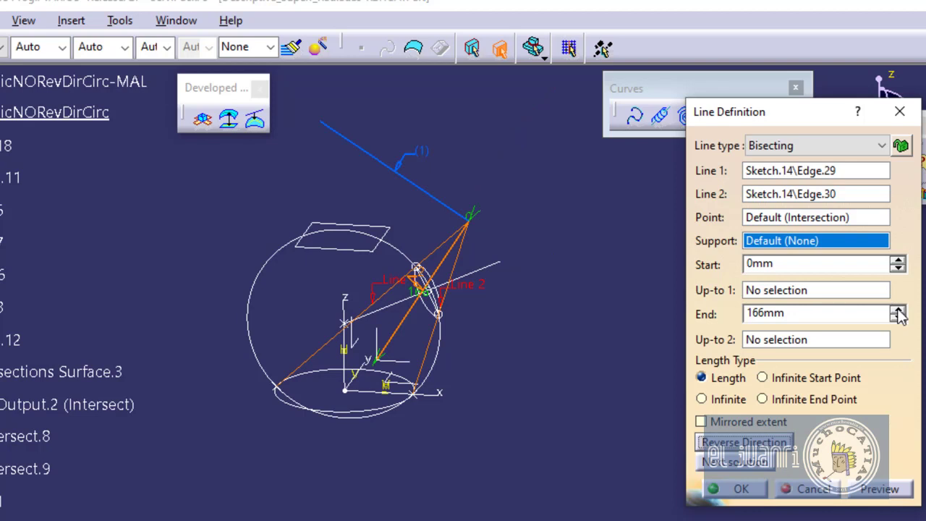
left_click_drag(790, 314, 443, 303)
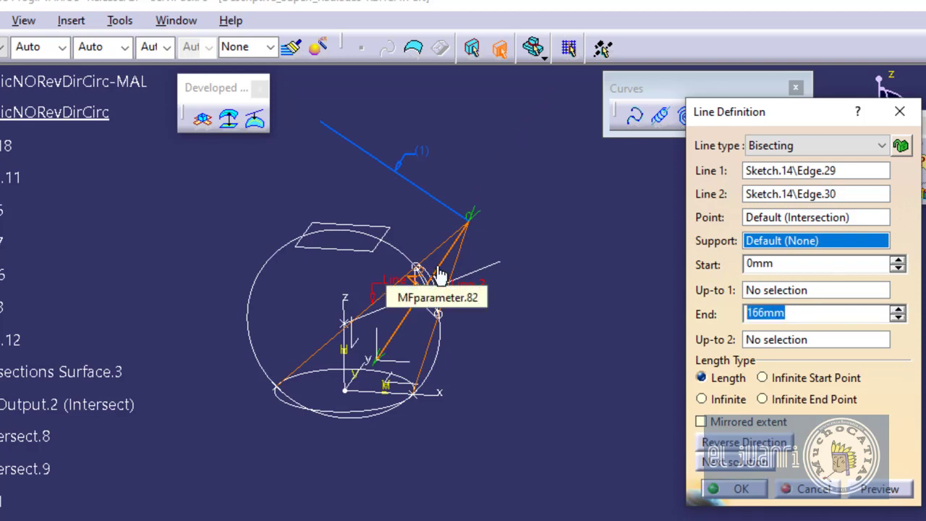
type("200")
key("Return")
key("Return")
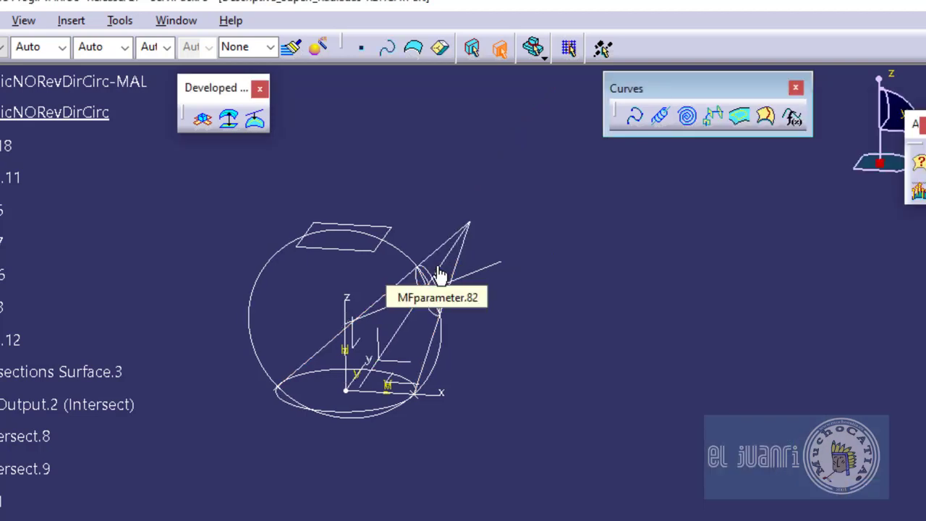
middle_click_drag(437, 268, 476, 438)
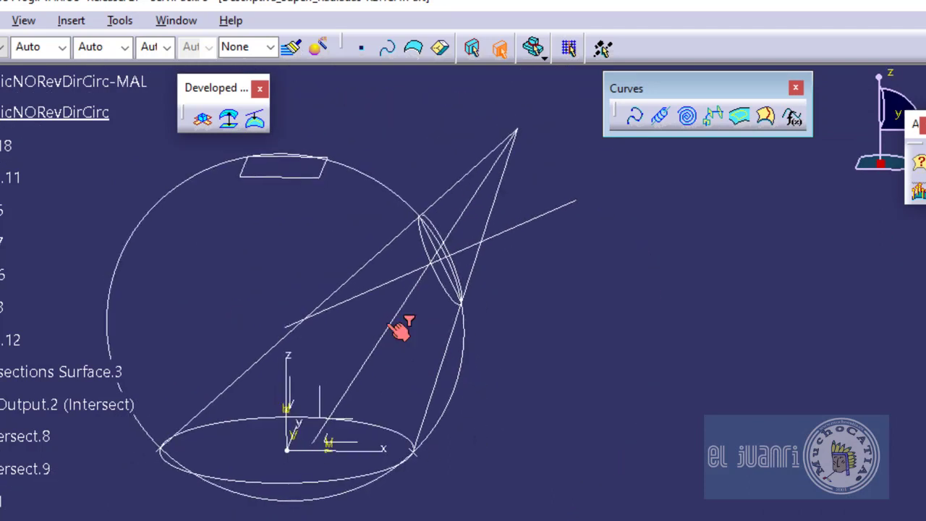
Start a multi-sections surface with the base circle as first section and the profile's right-hand base vertex as its closing point
left_click(497, 47)
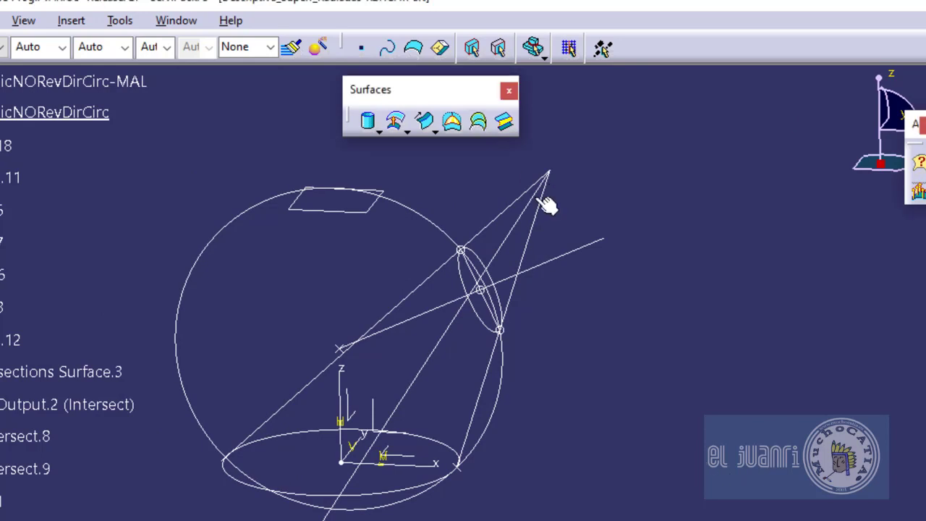
left_click(479, 123)
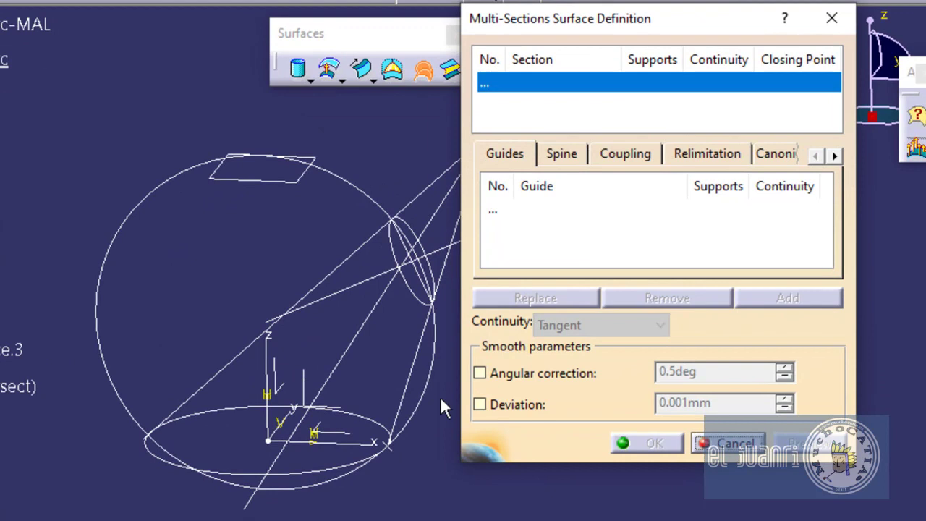
left_click(223, 347)
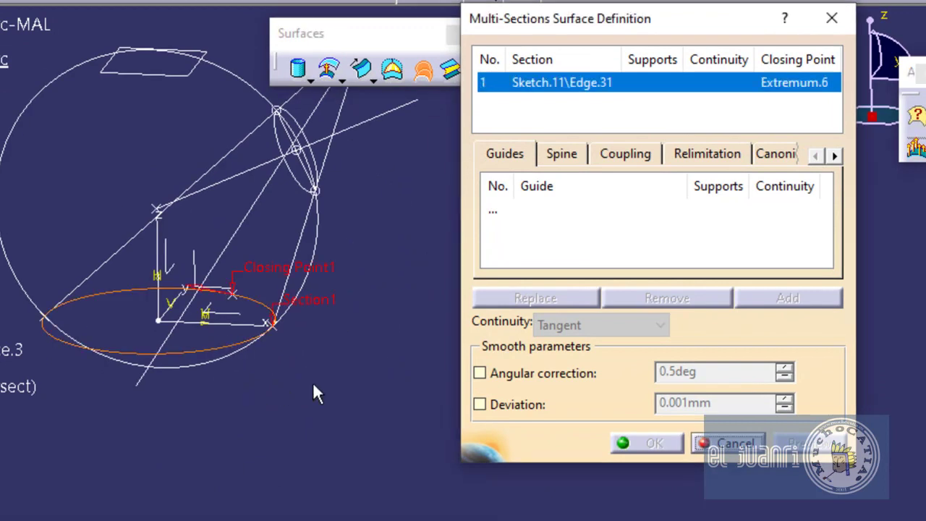
scroll(308, 362, "up", 3)
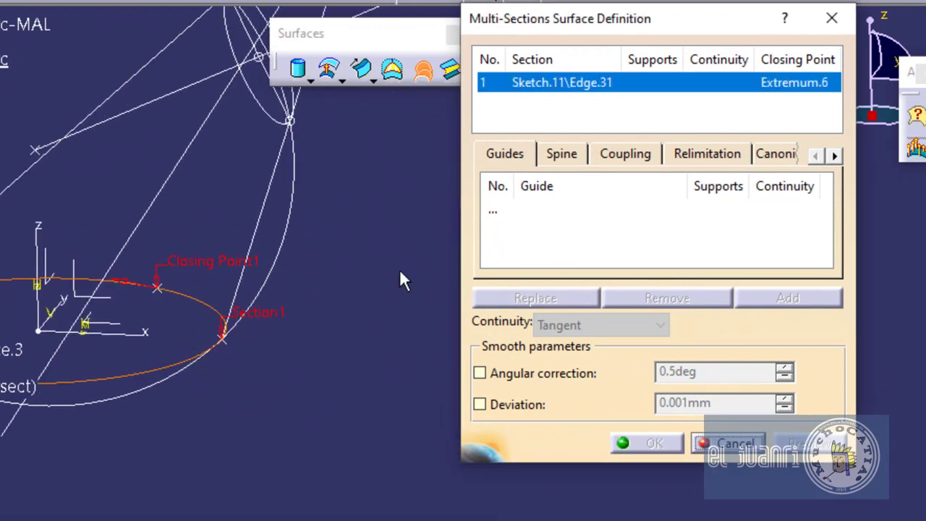
left_click(224, 337)
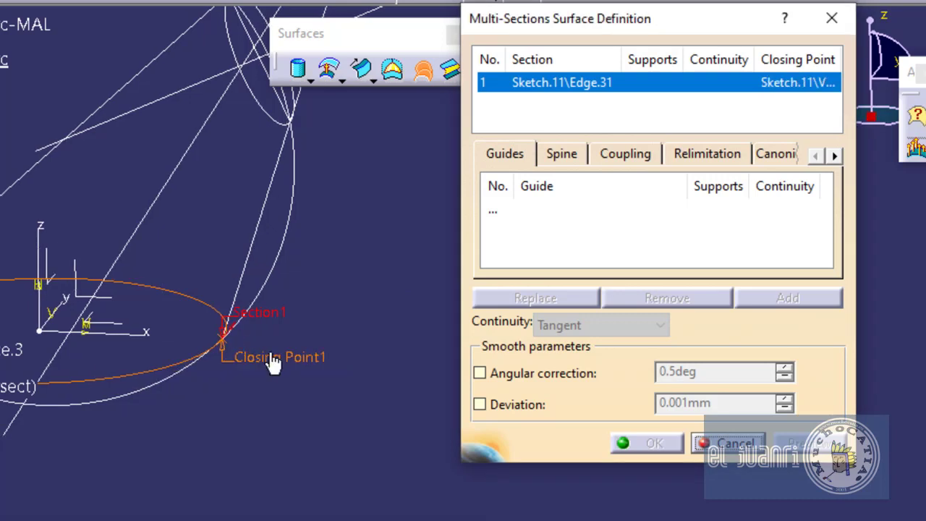
middle_click_drag(273, 367, 273, 364)
scroll(272, 362, "up", 3)
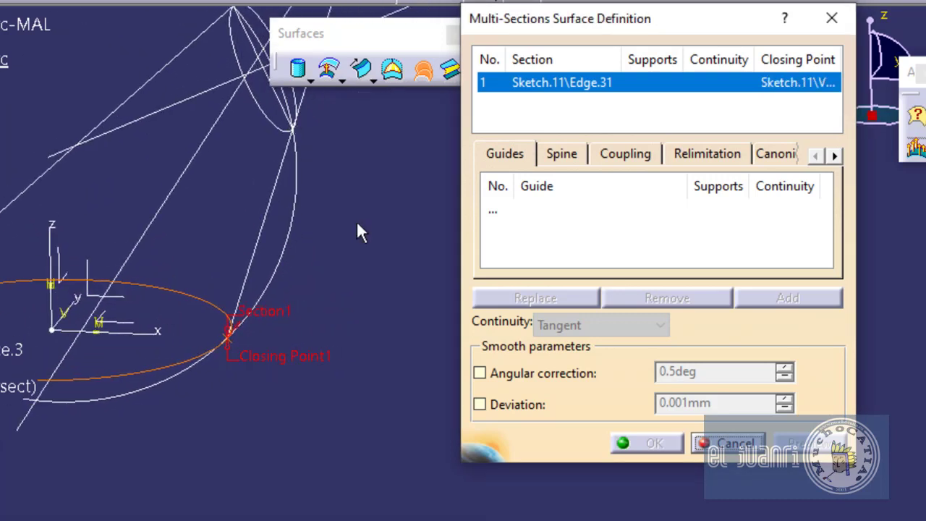
Add the inclined small circle as second section with its lower profile point as closing point, preview the surface without guides, and cancel
middle_click_drag(356, 221, 310, 248)
left_click(298, 211)
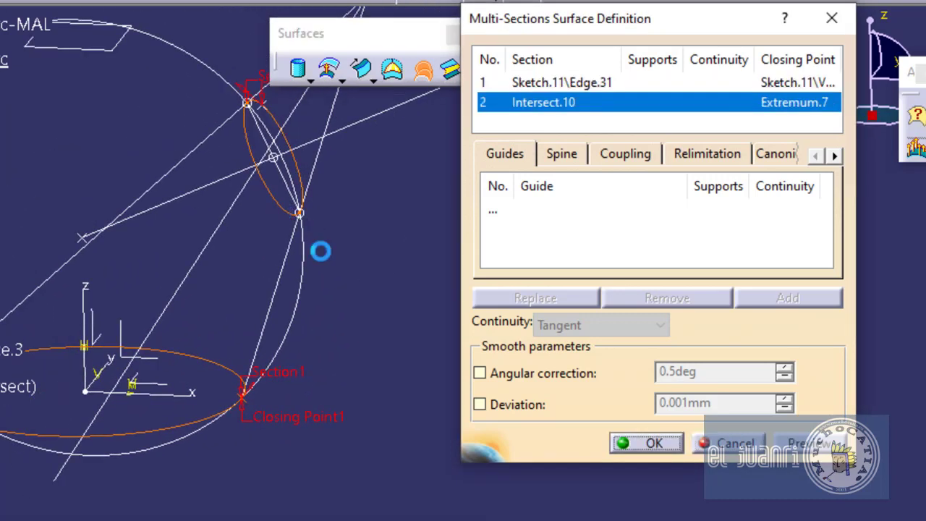
left_click(302, 214)
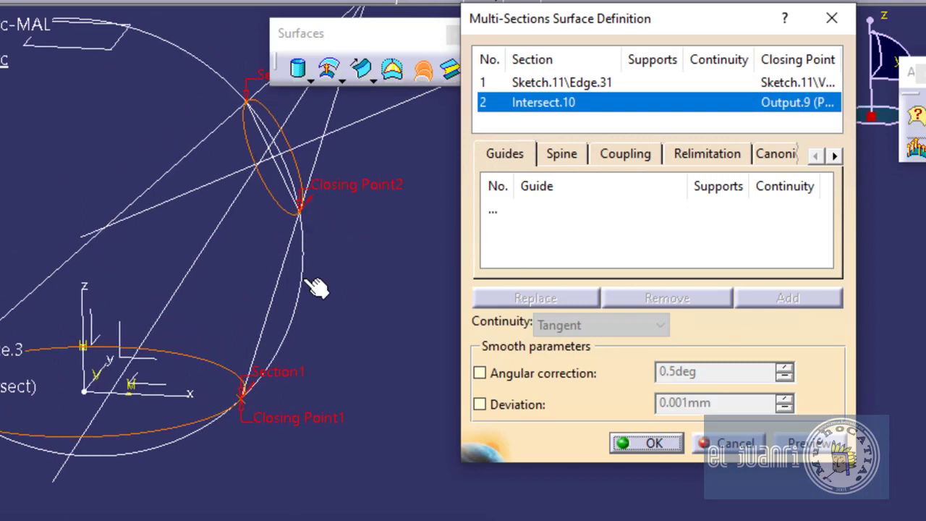
middle_click_drag(350, 343, 296, 281)
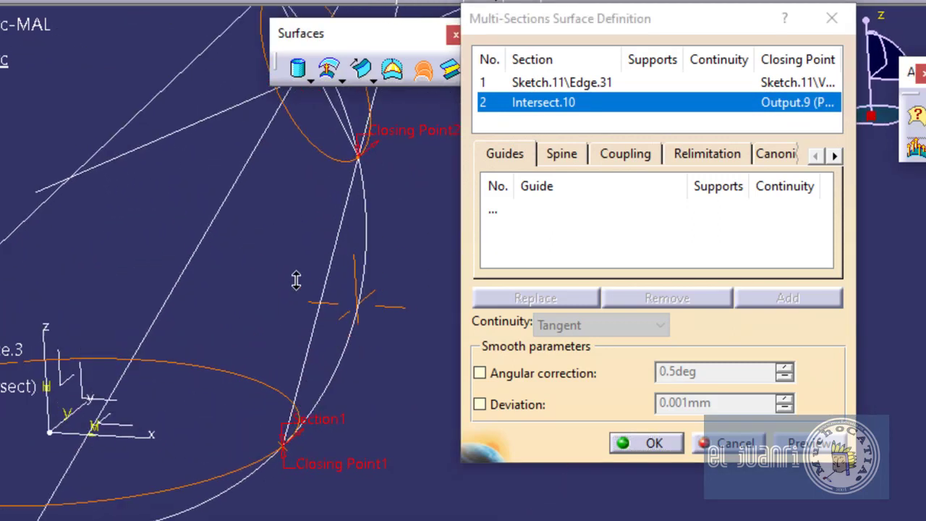
middle_click_drag(343, 308, 384, 332)
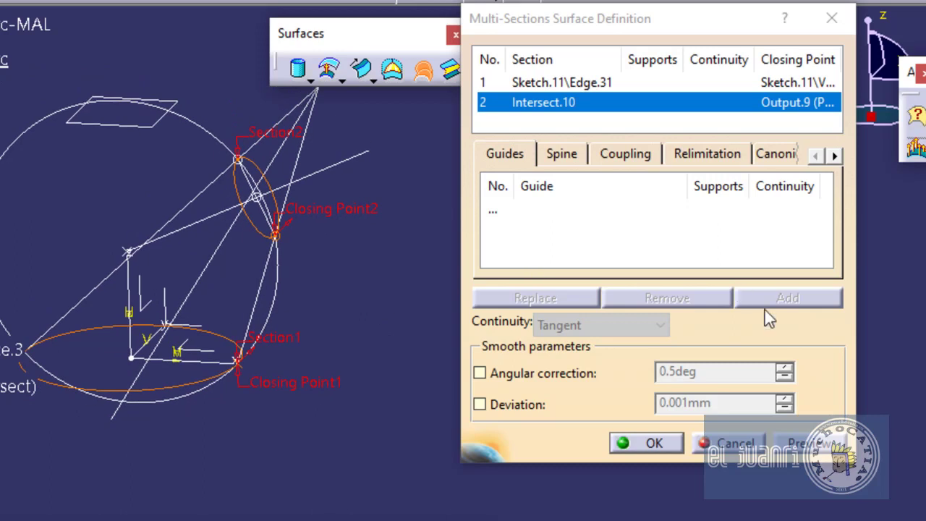
left_click(805, 442)
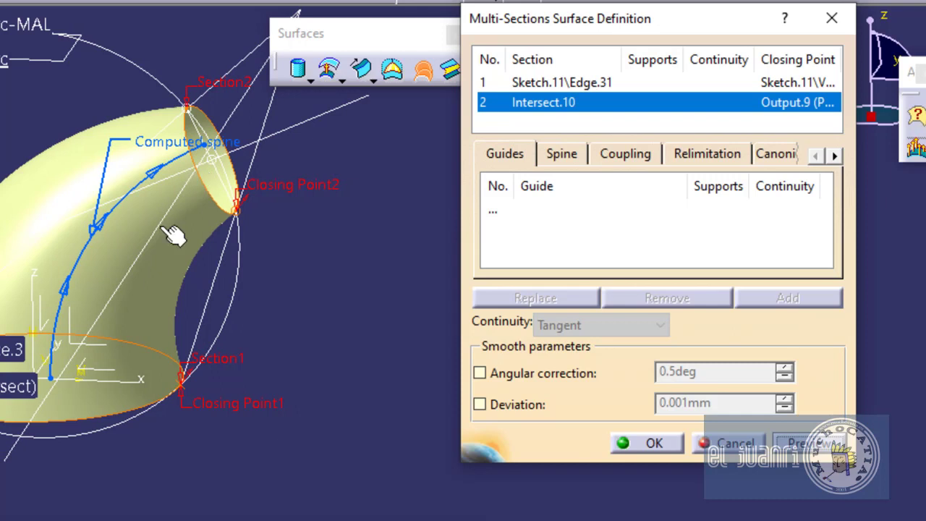
left_click(750, 447)
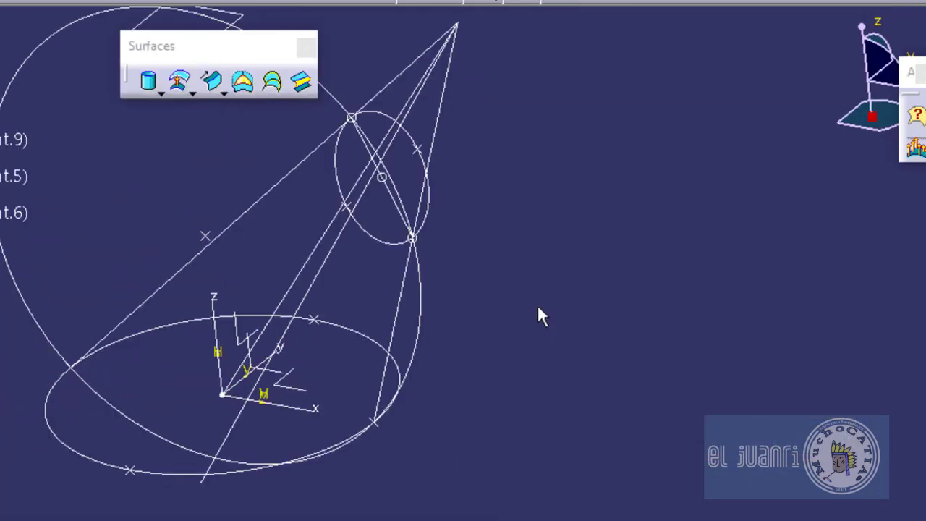
left_click(274, 85)
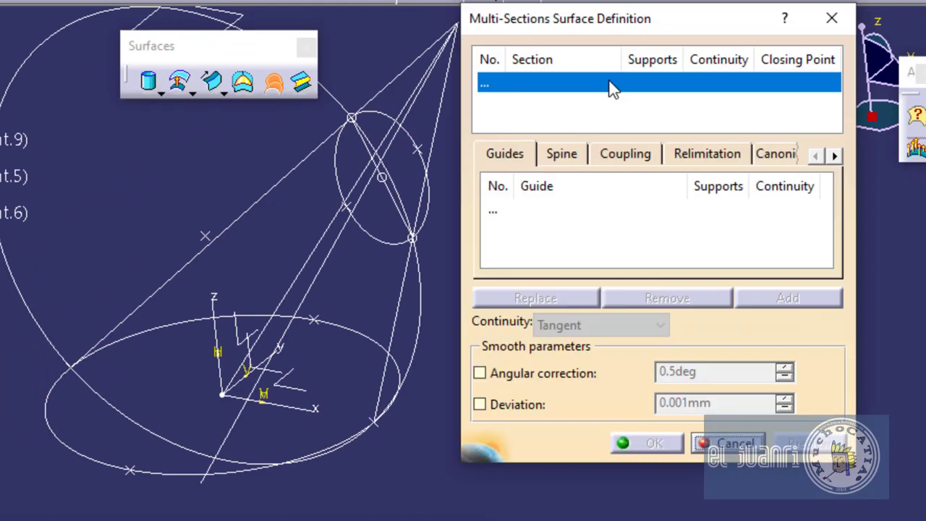
middle_click_drag(385, 298, 389, 260)
left_click_drag(622, 19, 627, 54)
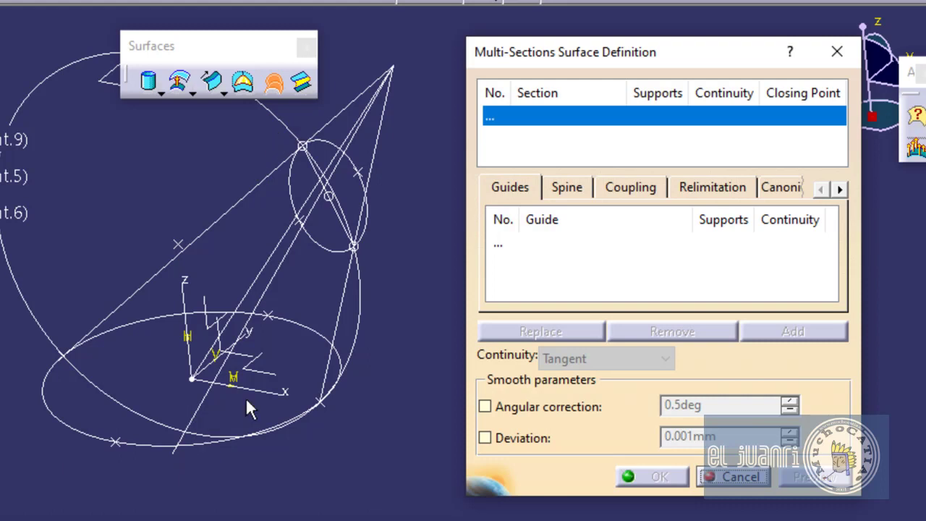
left_click(218, 443)
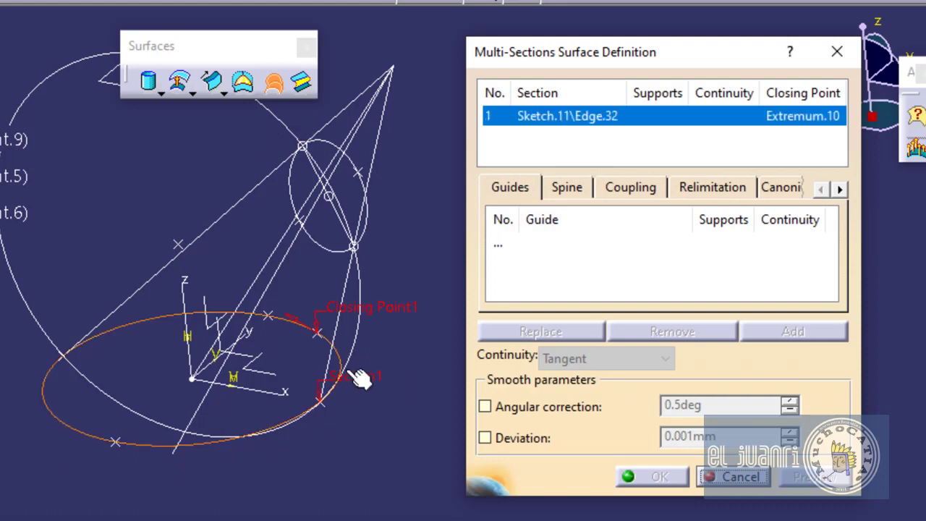
middle_click_drag(399, 388, 427, 279)
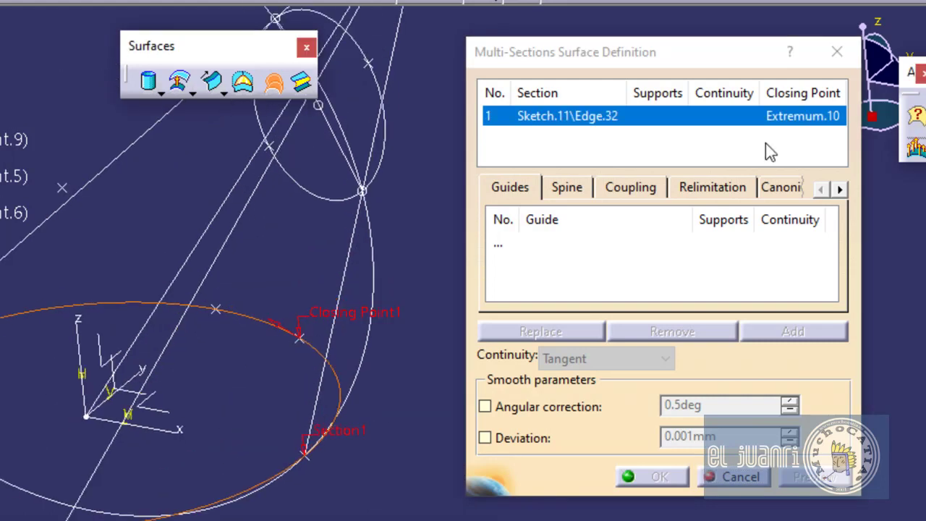
left_click(307, 453)
left_click(345, 200)
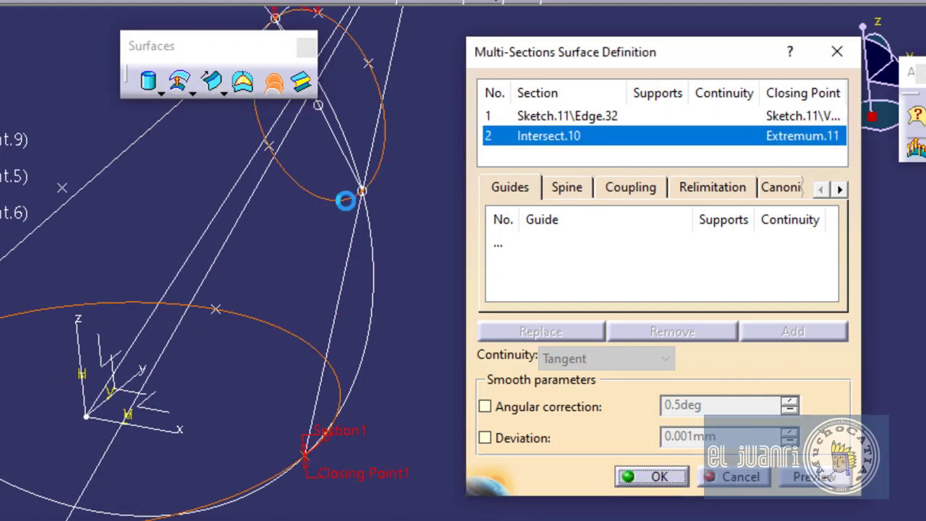
left_click(362, 191)
middle_click_drag(389, 242, 395, 297)
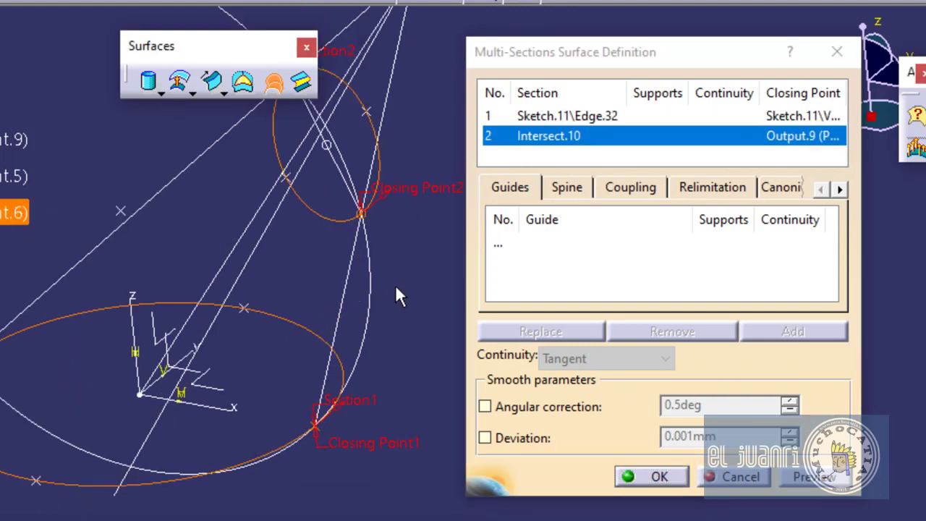
middle_click_drag(409, 216, 411, 240)
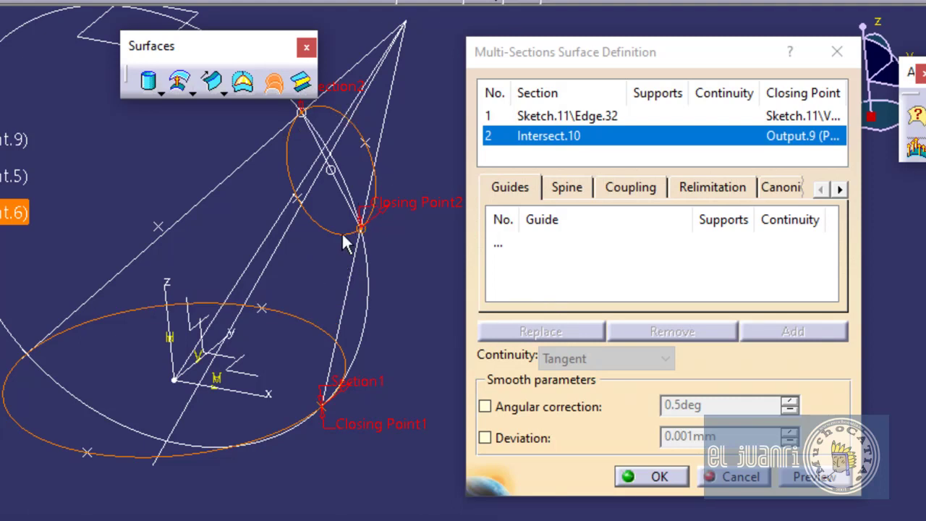
left_click(613, 187)
left_click(606, 269)
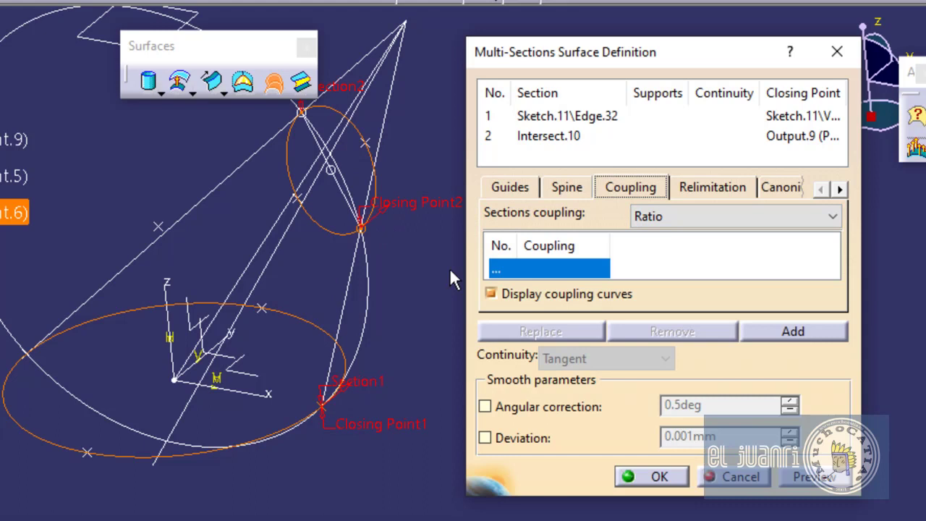
left_click(531, 191)
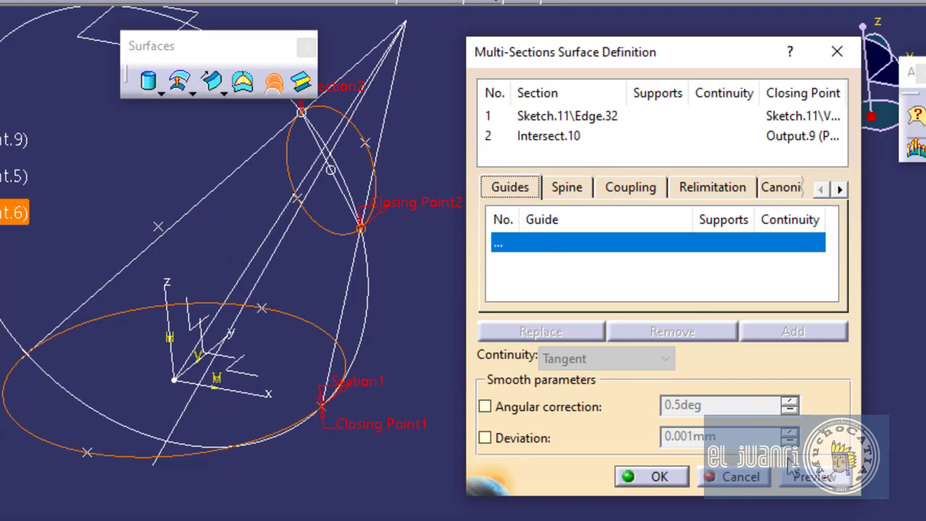
left_click(739, 476)
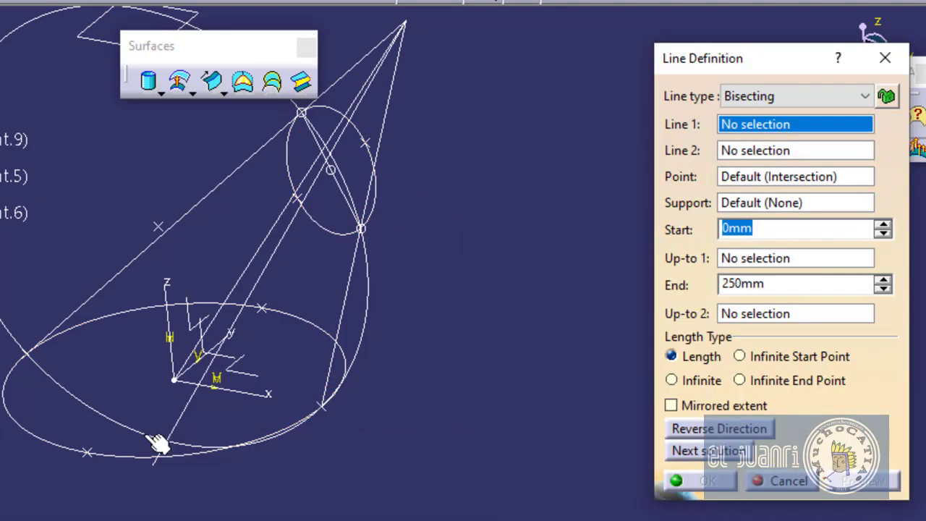
Try a point-to-point line from the base circle's front extremum to the inclined circle's matching extremum, extending its end 102 mm beyond
left_click(92, 451)
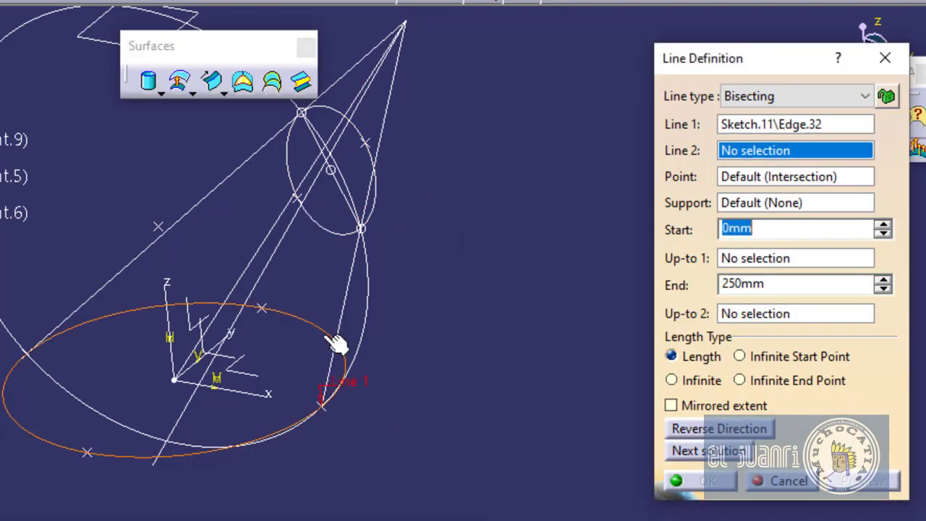
left_click(782, 482)
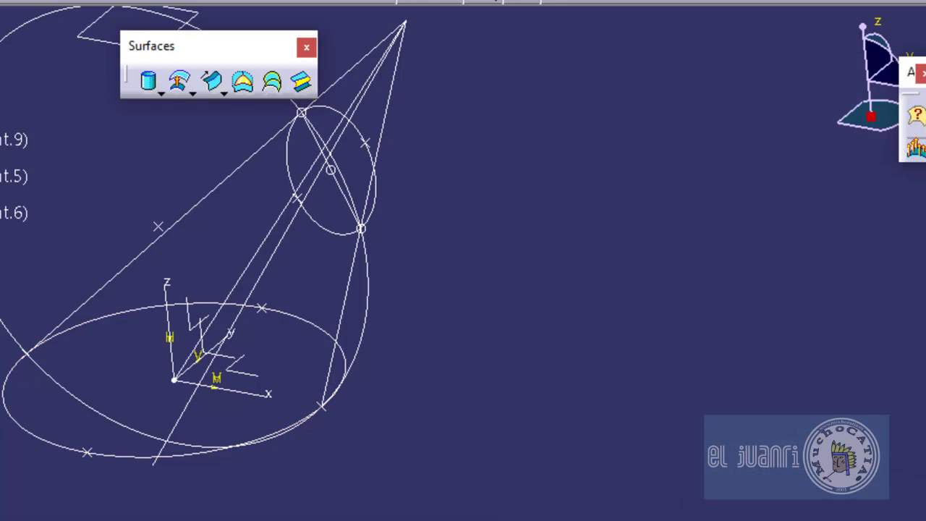
left_click(88, 453)
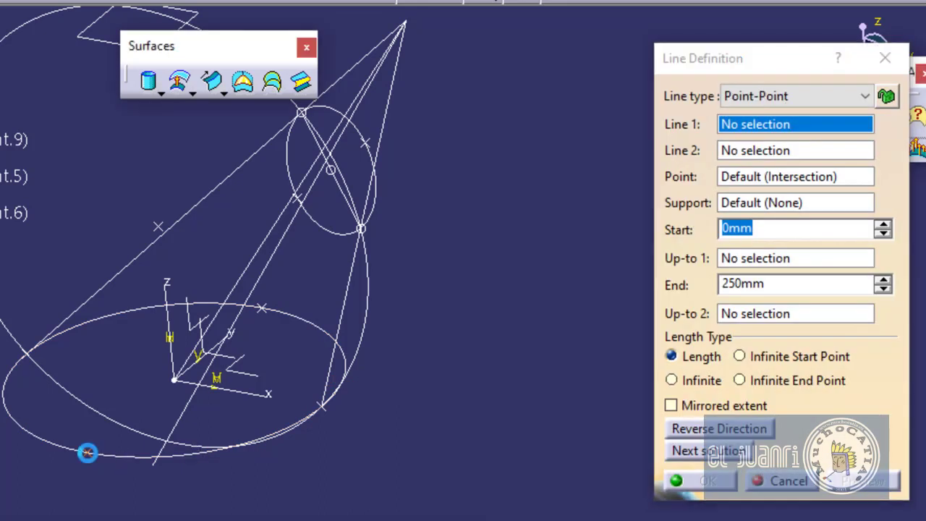
left_click(297, 196)
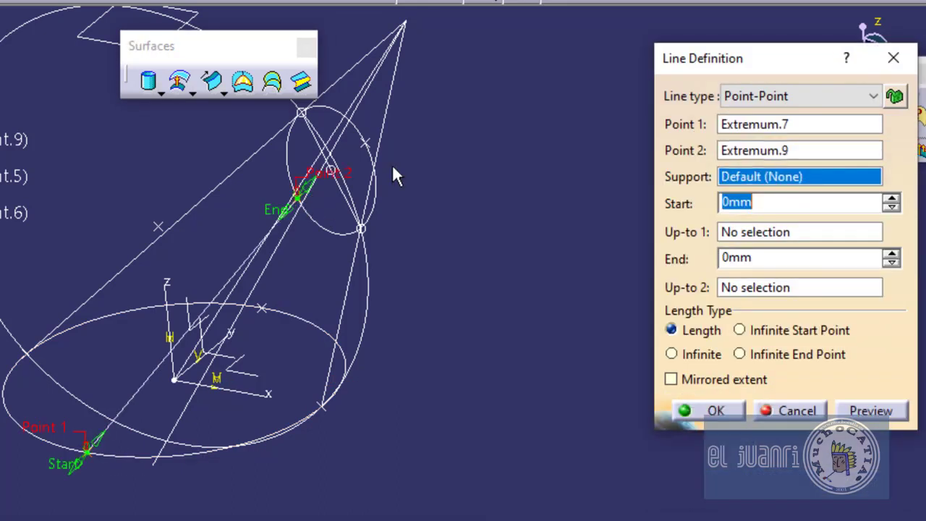
left_click_drag(315, 187, 473, 6)
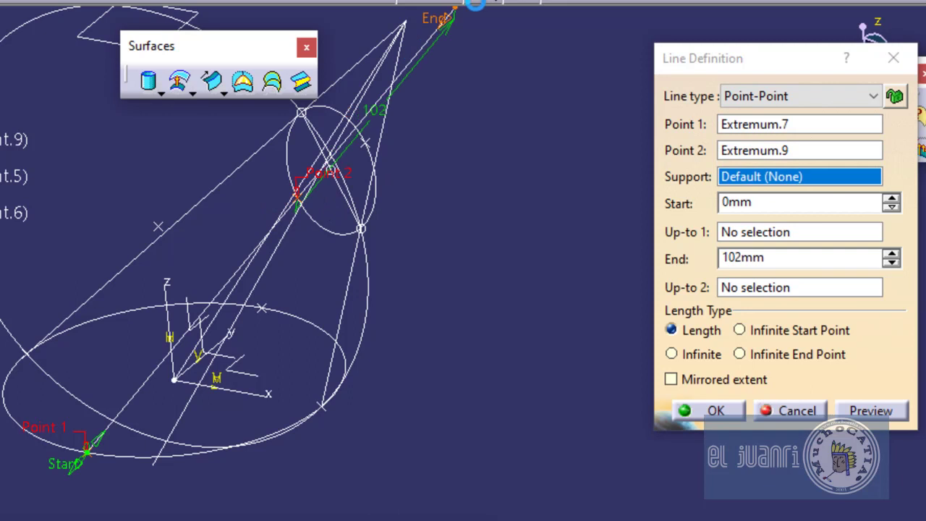
middle_click_drag(372, 145, 355, 124)
middle_click_drag(385, 308, 391, 265)
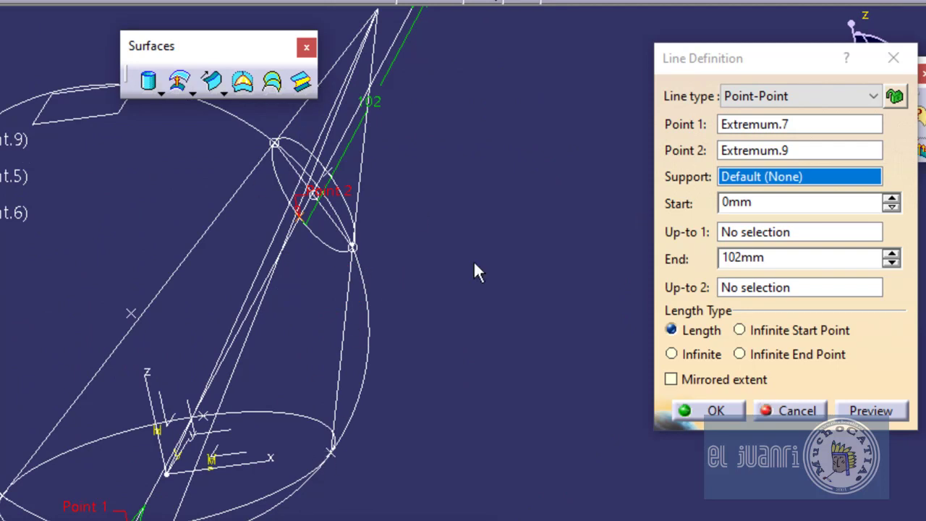
middle_click_drag(444, 273, 420, 296)
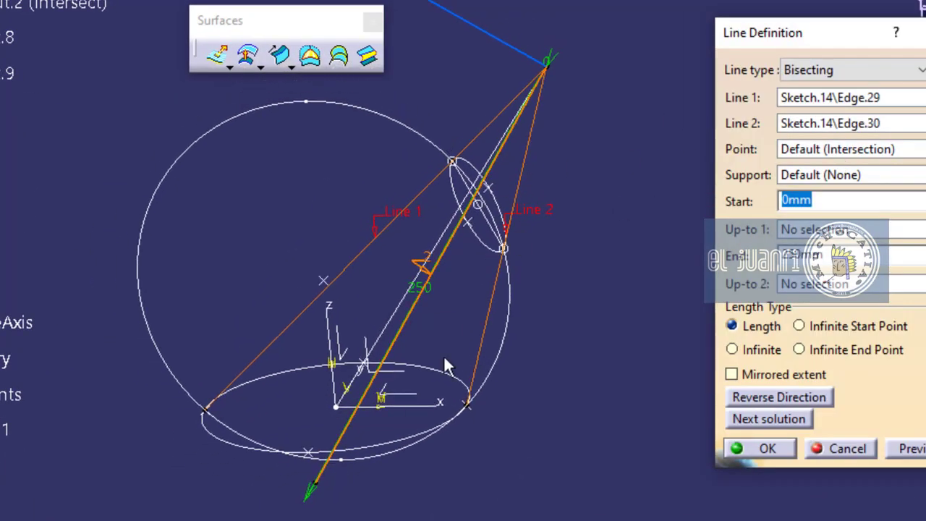
Create the bisecting line of the slanted profile edges and start a multi-sections surface with the base circle, closing at its right-hand vertex
left_click(769, 451)
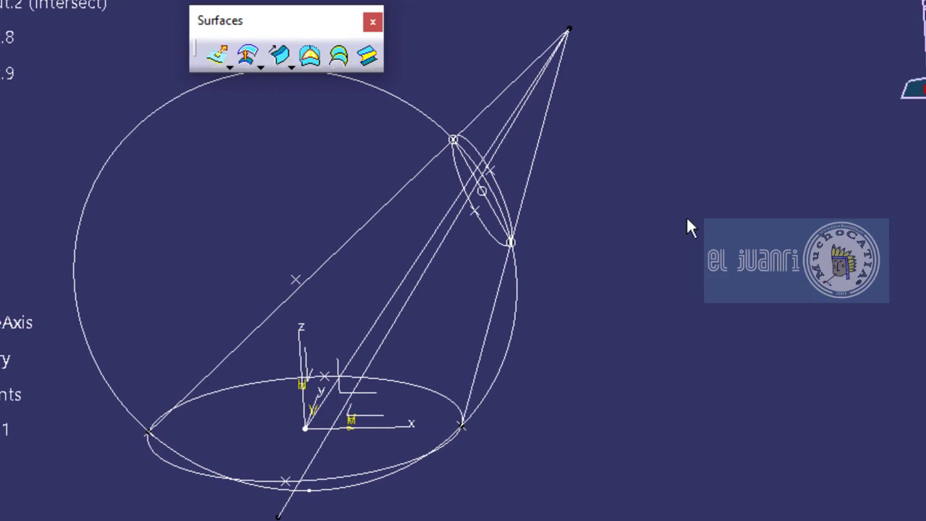
left_click(351, 61)
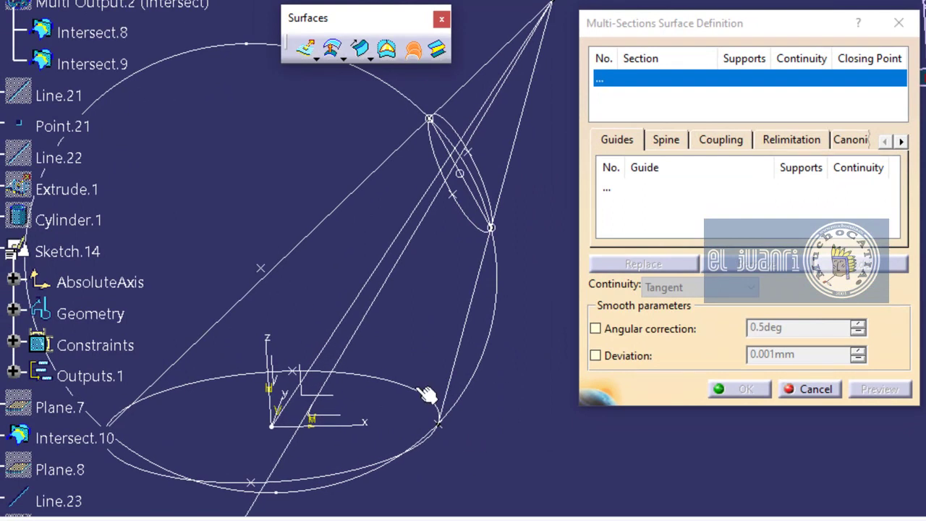
left_click(347, 474)
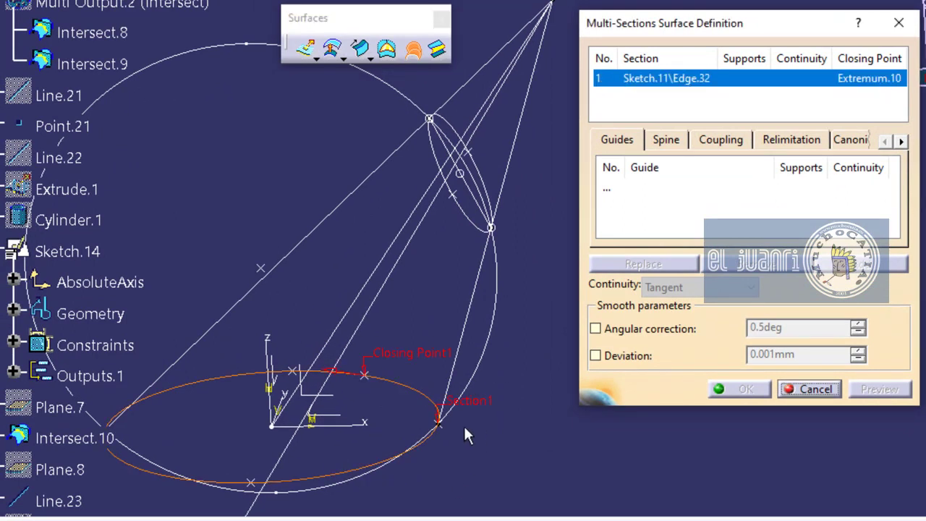
left_click(441, 425)
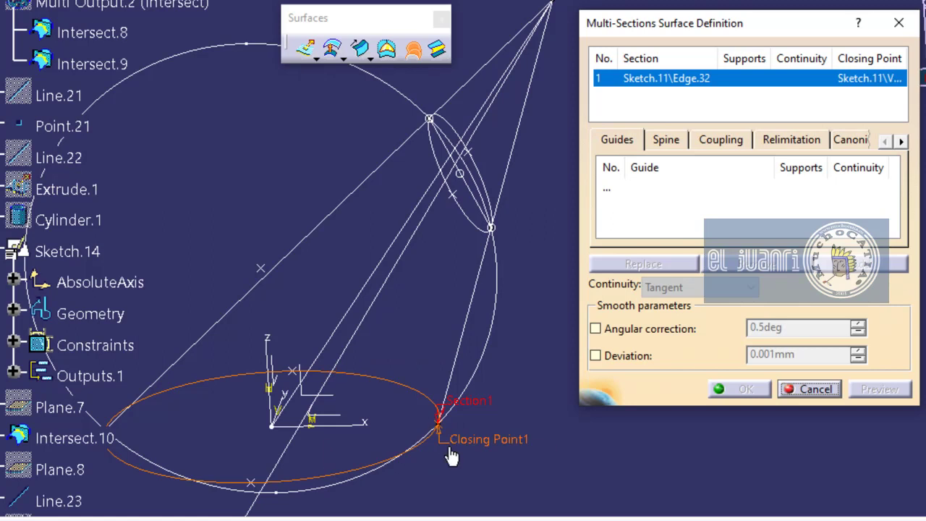
Add the inclined small circle as second section of the surface, with the lower profile point as its closing point
scroll(483, 443, "up", 4)
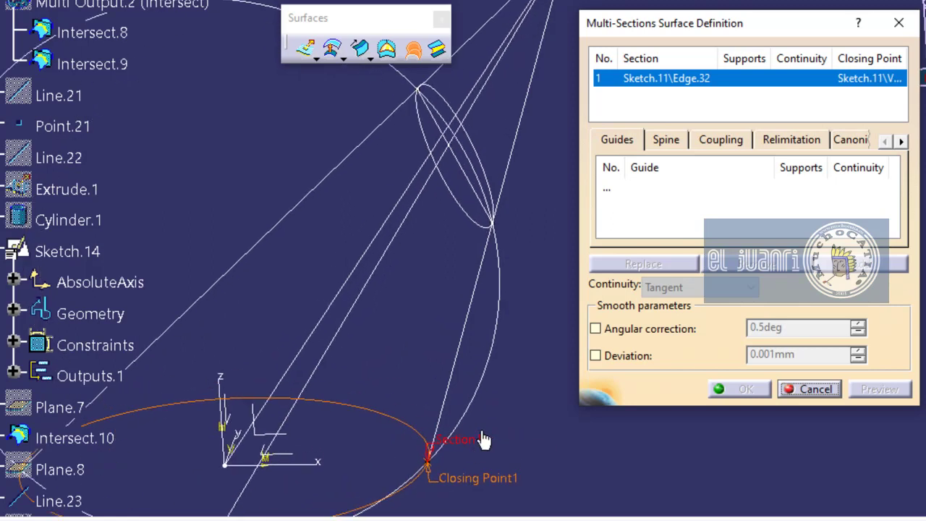
left_click(479, 223)
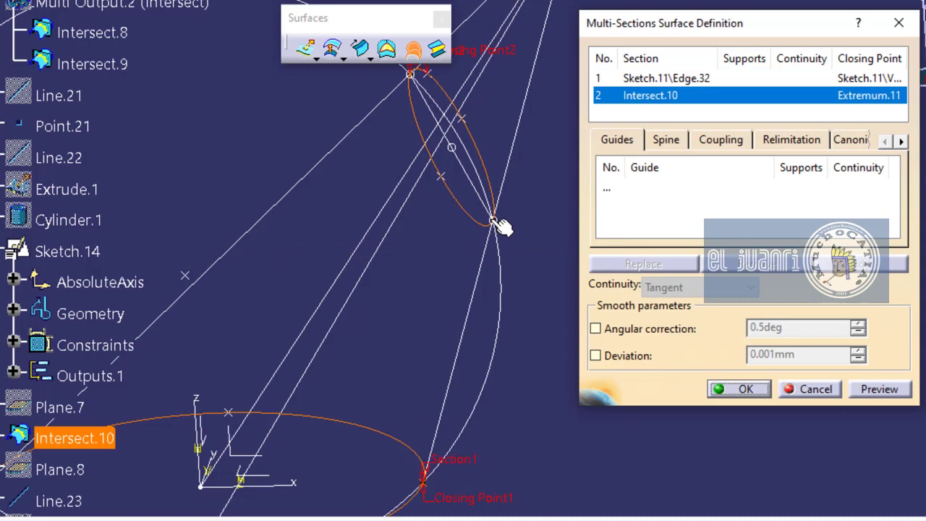
left_click(494, 220)
middle_click_drag(511, 288, 475, 348)
mouse_move(389, 366)
middle_mouse_down()
mouse_move(469, 351)
mouse_move(370, 363)
mouse_move(495, 258)
middle_mouse_up()
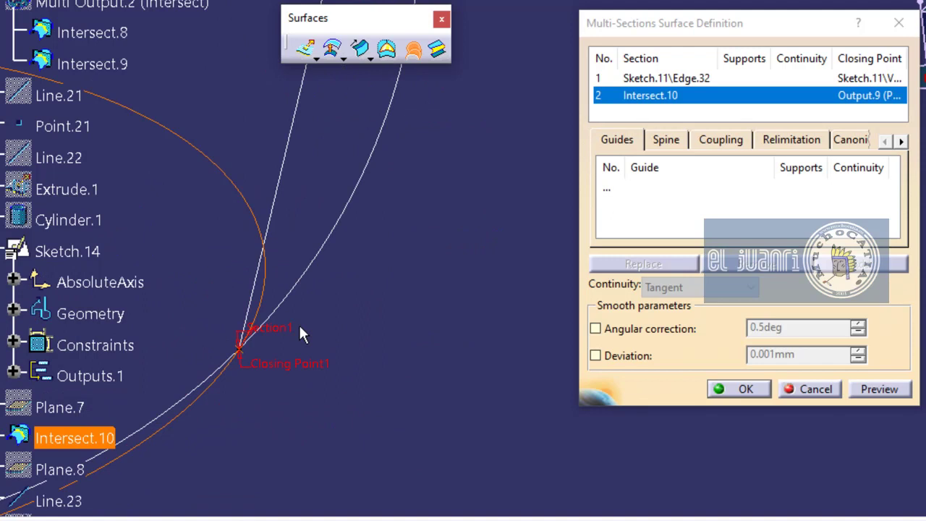
middle_click_drag(301, 332, 431, 398)
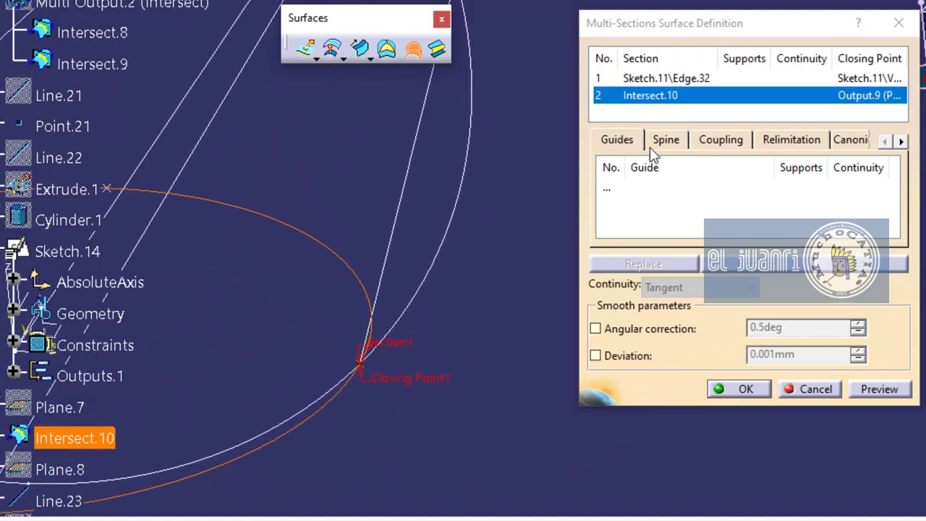
Assign the bisecting line, Line.24, as the spine of the multi-sections surface and preview the result
left_click(667, 140)
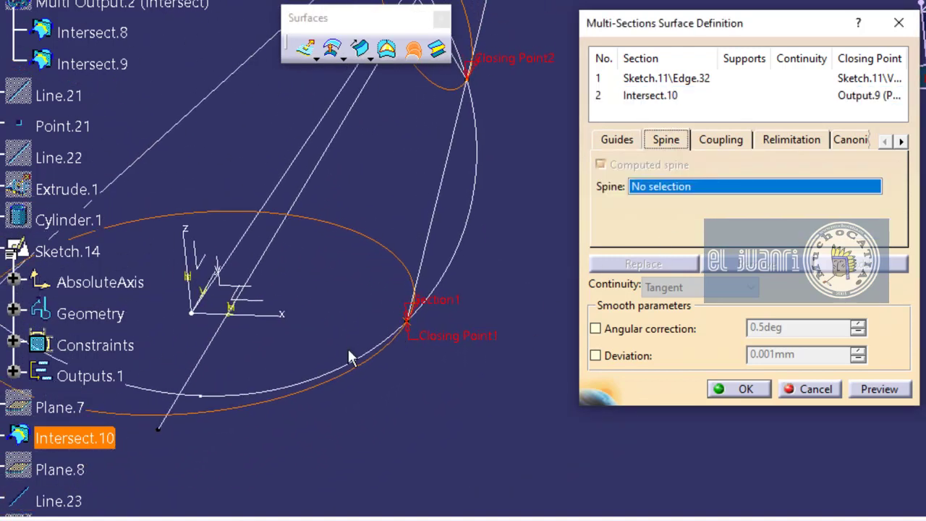
middle_click_drag(349, 359, 288, 247)
left_click(290, 240)
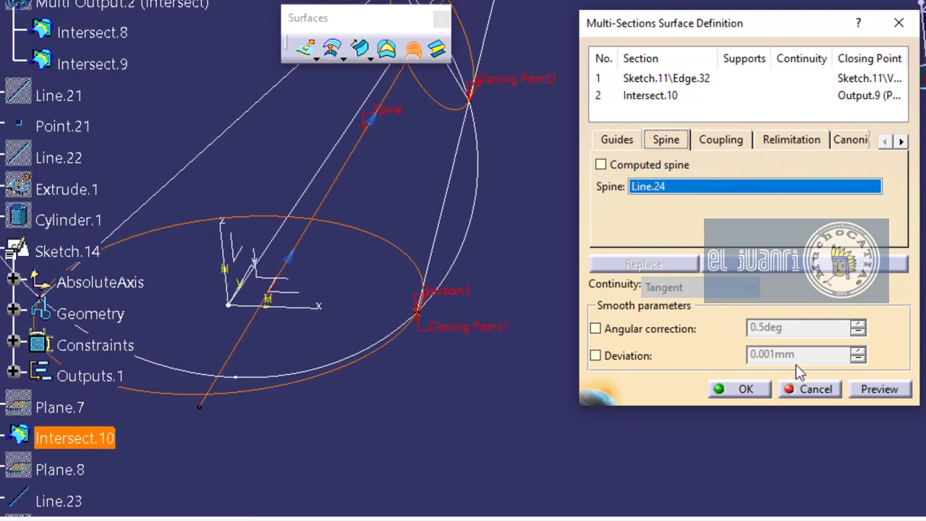
left_click(887, 395)
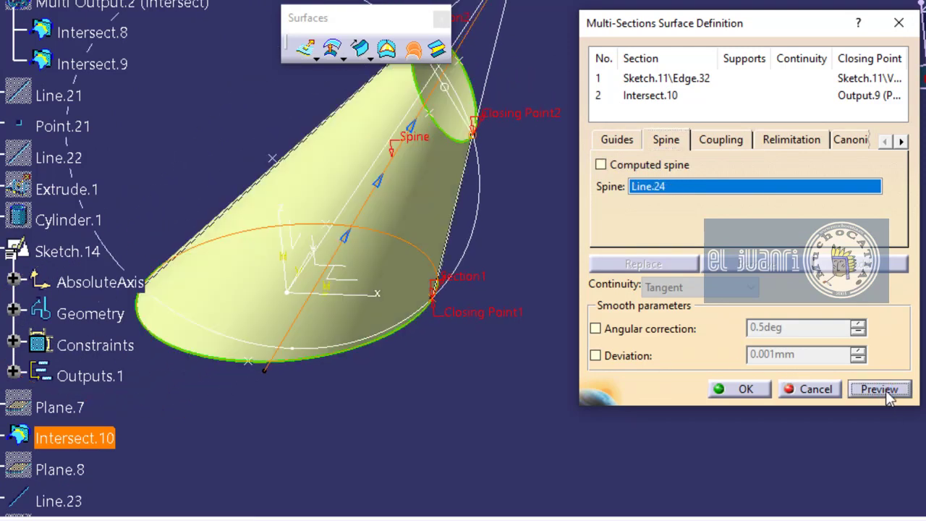
middle_click_drag(469, 407, 480, 337)
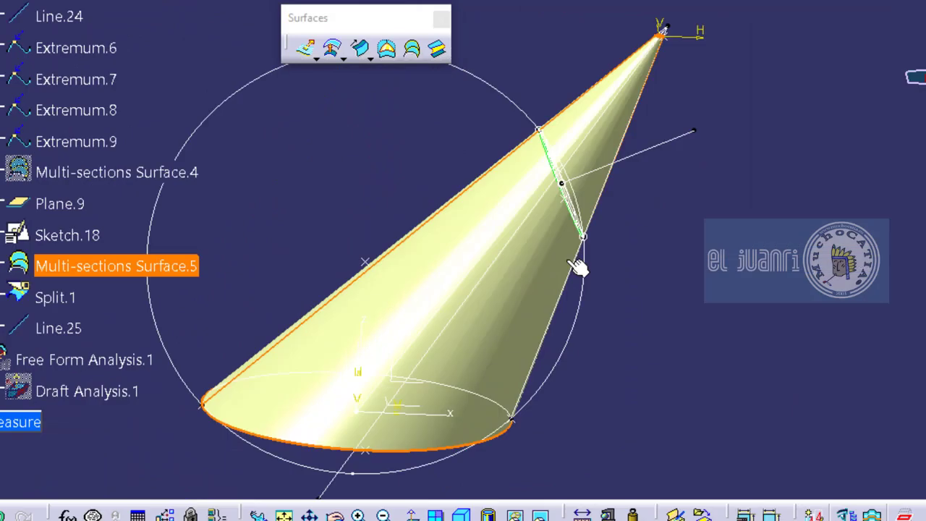
Examine the sections, closing points and spine in the definition of the full oblique cone, Multi-sections Surface.5
double_click(114, 265)
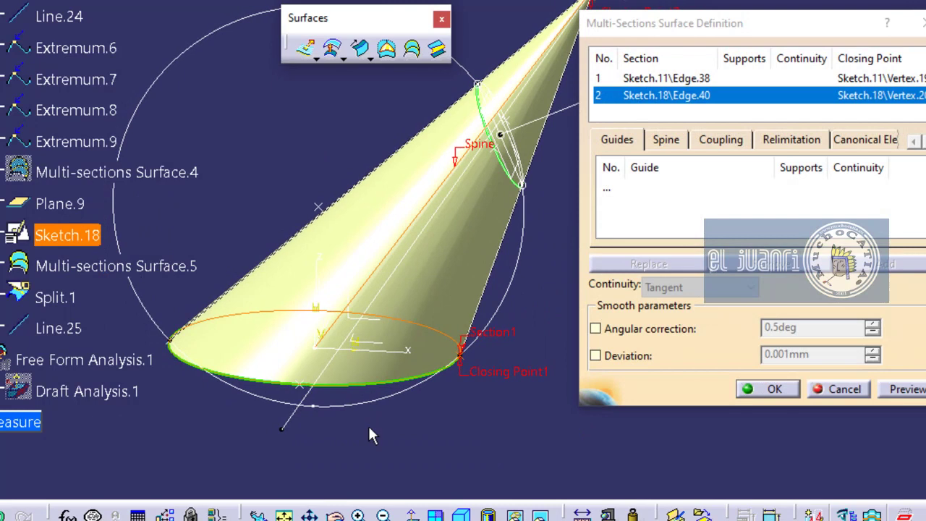
middle_click_drag(452, 239, 313, 239)
scroll(436, 133, "down", 2)
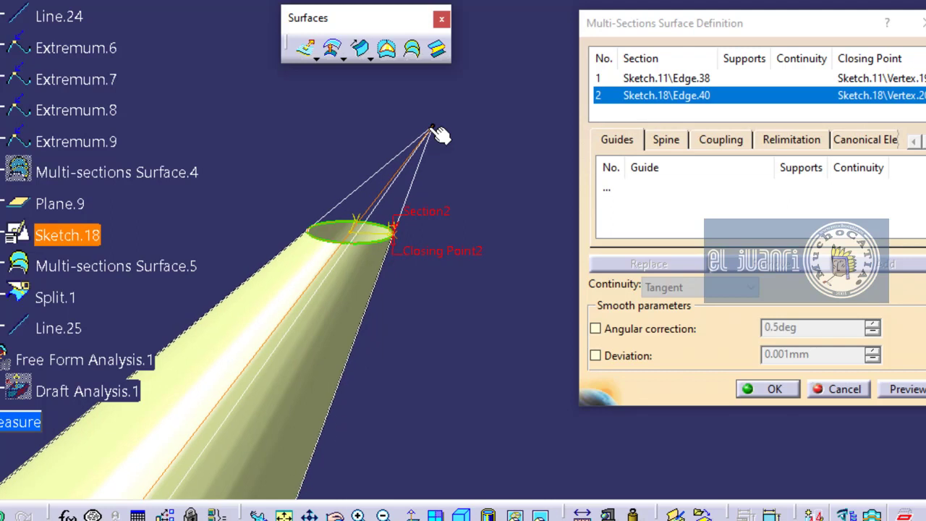
middle_click_drag(436, 211, 504, 336)
scroll(504, 333, "down", 5)
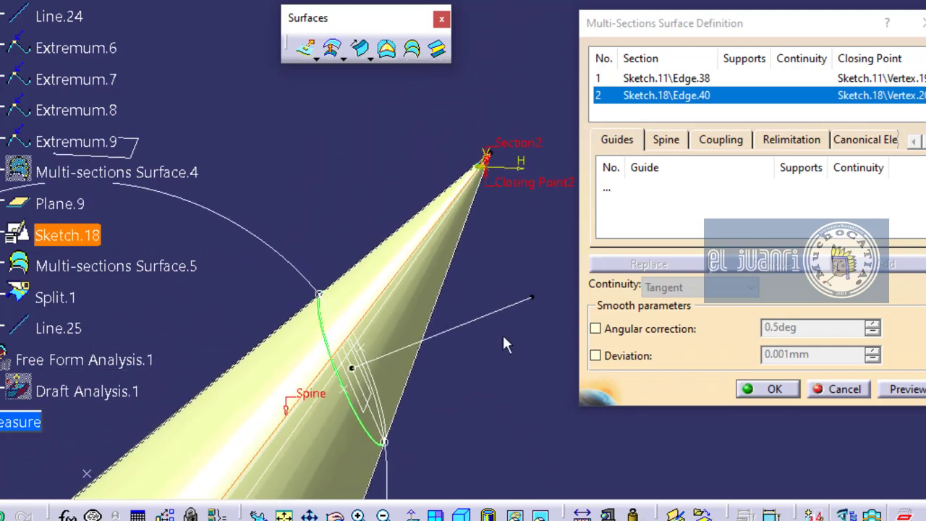
left_click(666, 140)
middle_click_drag(506, 232, 480, 242)
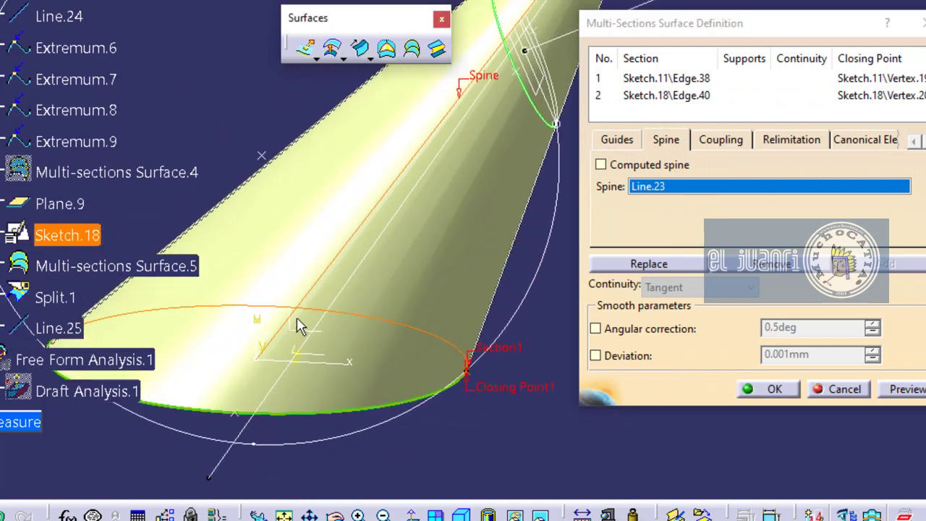
scroll(315, 309, "down", 3)
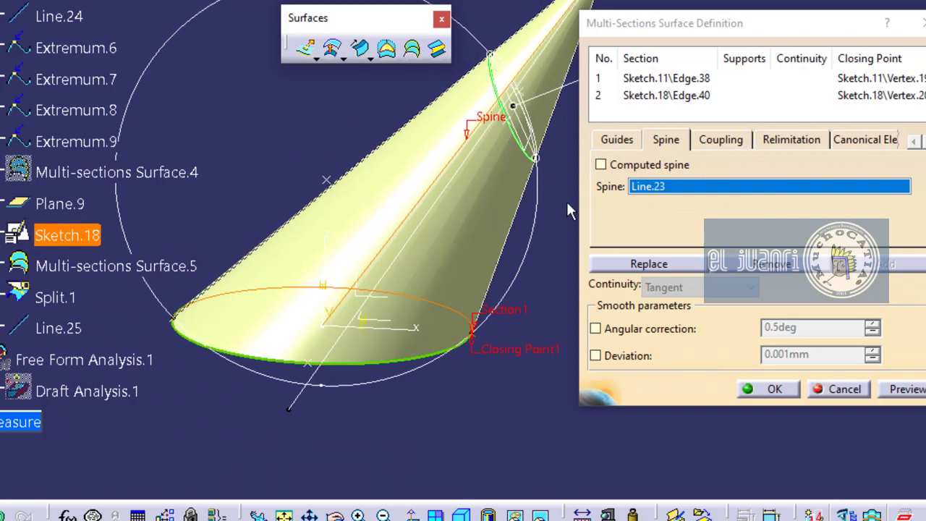
middle_click_drag(566, 201, 555, 201)
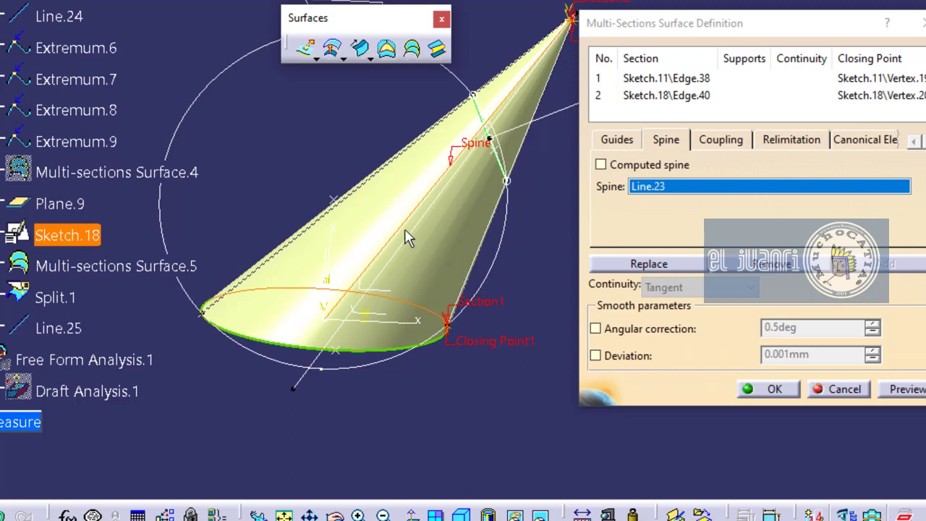
left_click(771, 389)
Hide the full oblique cone surface, Multi-sections Surface.5
left_click(110, 267)
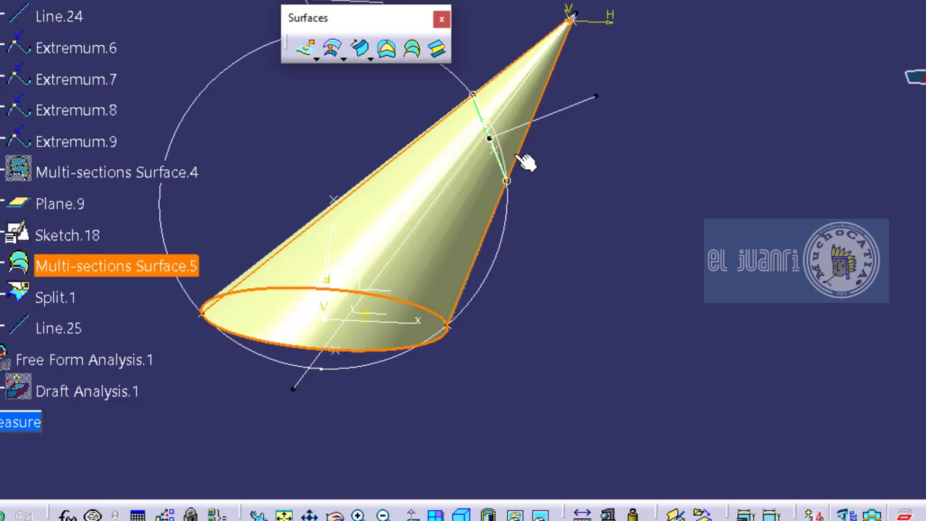
middle_click_drag(627, 112, 582, 16, "ctrl")
middle_click_drag(568, 190, 582, 286, "ctrl")
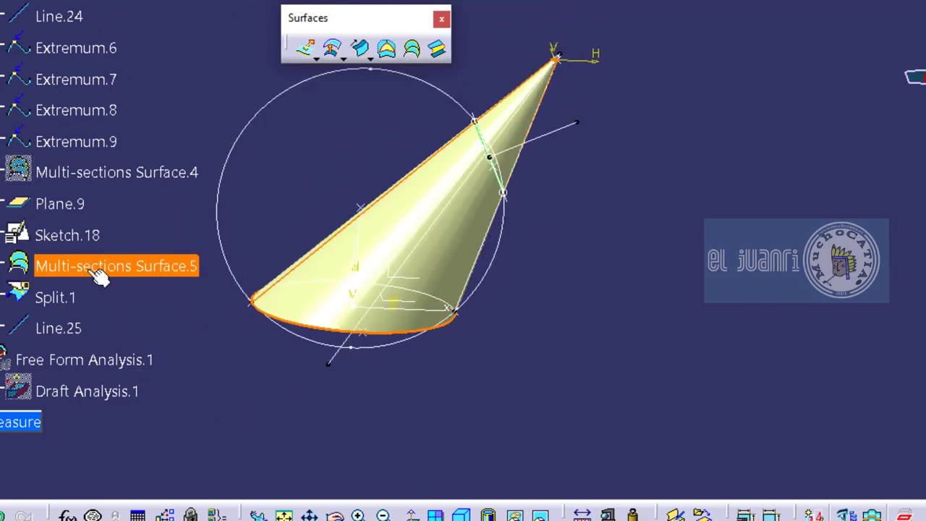
key("space")
Rotate the split cone tip, Split.1, by 180 degrees about Line.25, the line through the centre of the inclined small circle
left_click(62, 306)
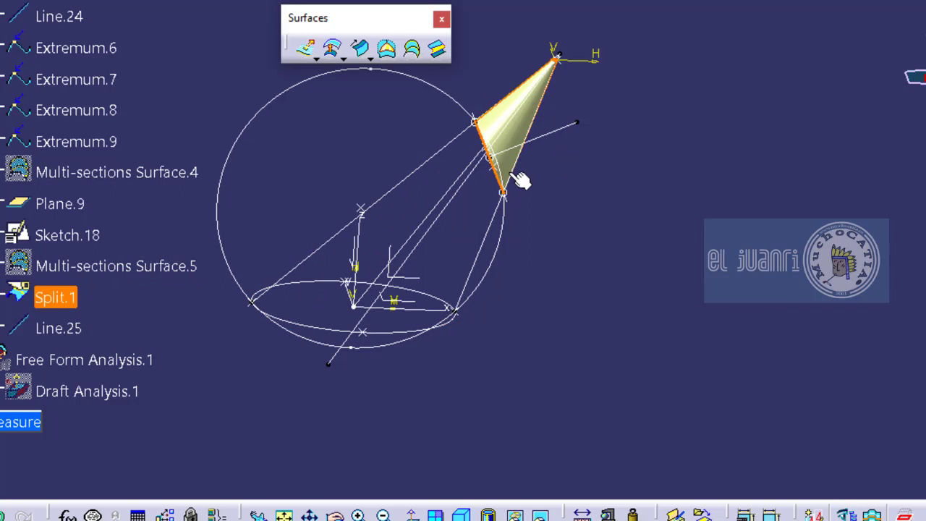
middle_click_drag(640, 288, 778, 238, "ctrl")
middle_click_drag(806, 282, 808, 358)
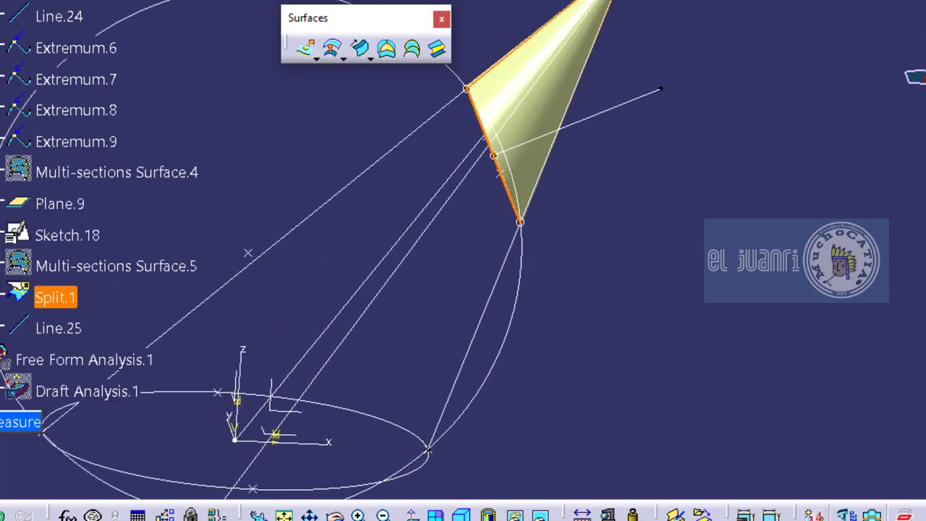
middle_click_drag(476, 165, 629, 167)
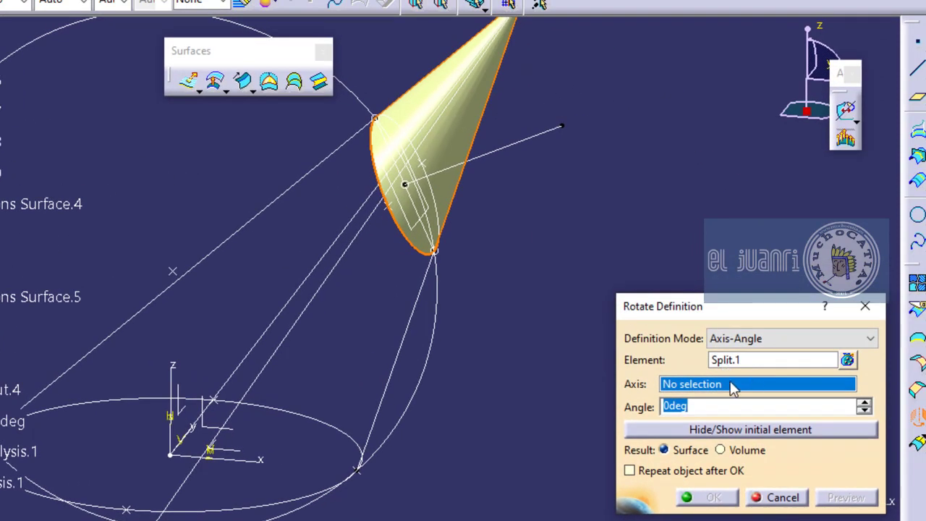
left_click(494, 154)
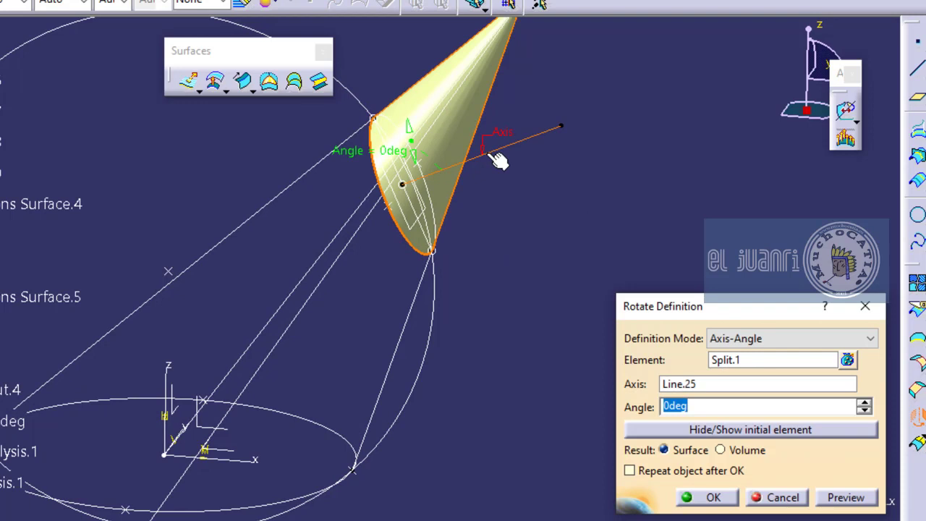
type("180")
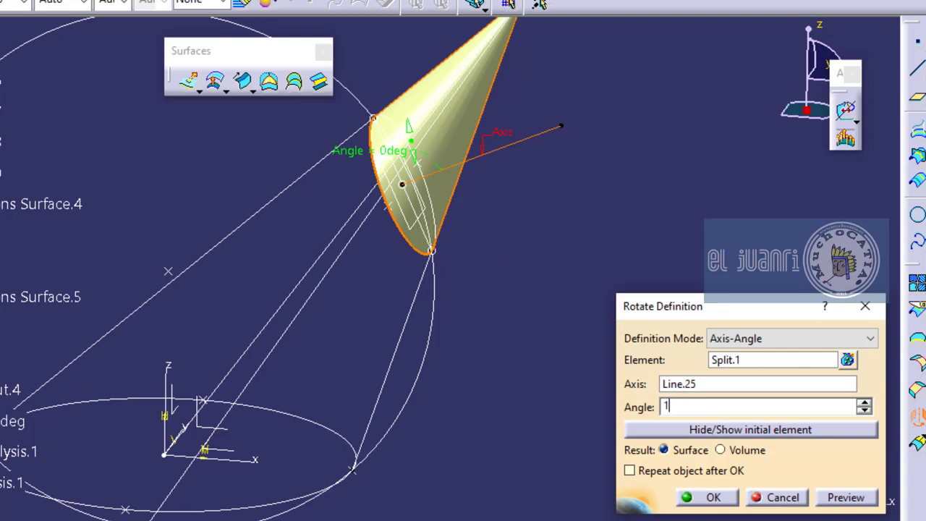
key("Return")
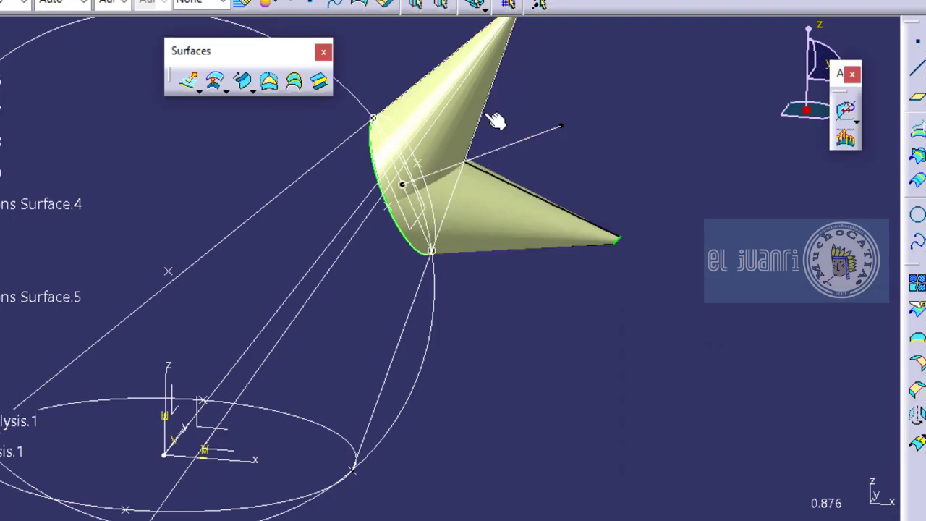
Hide the unrotated cone tip, Split.1, and show the hopper surface, Multi-sections Surface.4, next to the rotated tip
left_click(483, 107)
key("Delete")
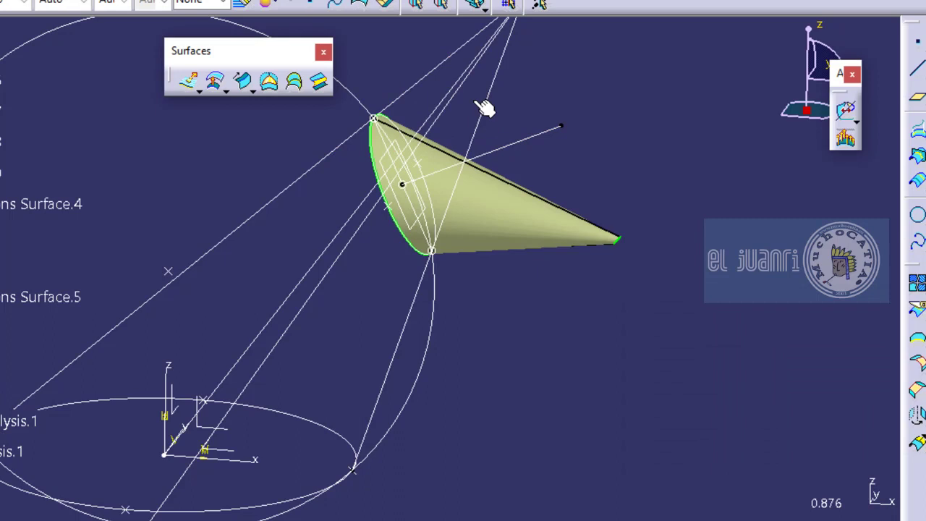
middle_click_drag(179, 291, 379, 238)
left_click(39, 203)
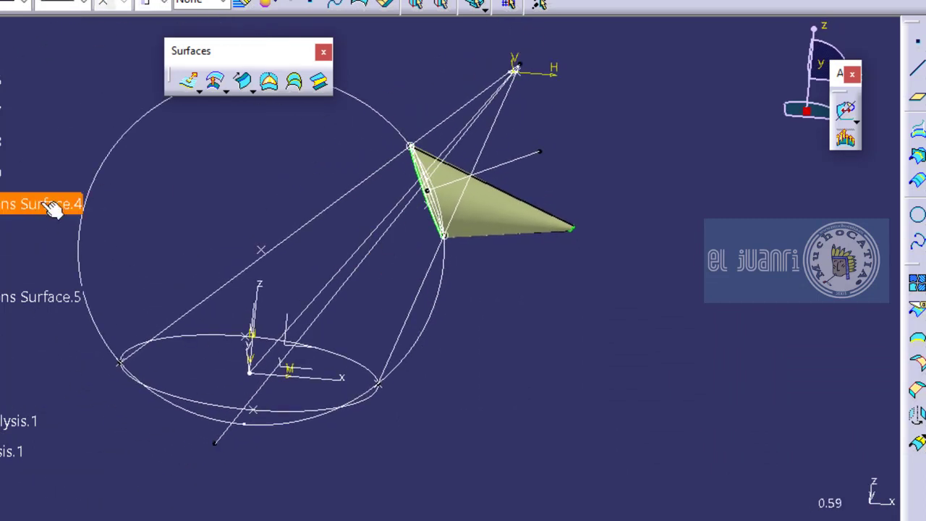
key("space")
middle_click_drag(575, 311, 547, 311)
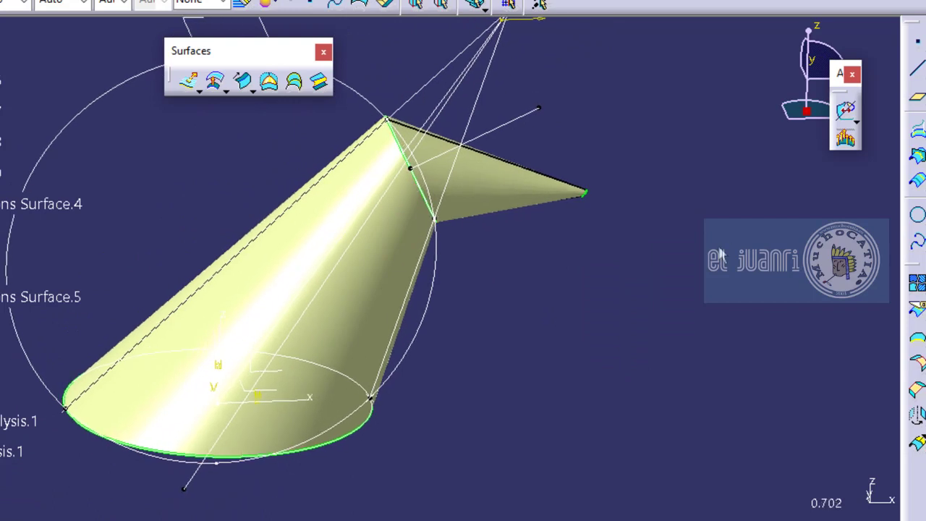
middle_click_drag(717, 253, 496, 266)
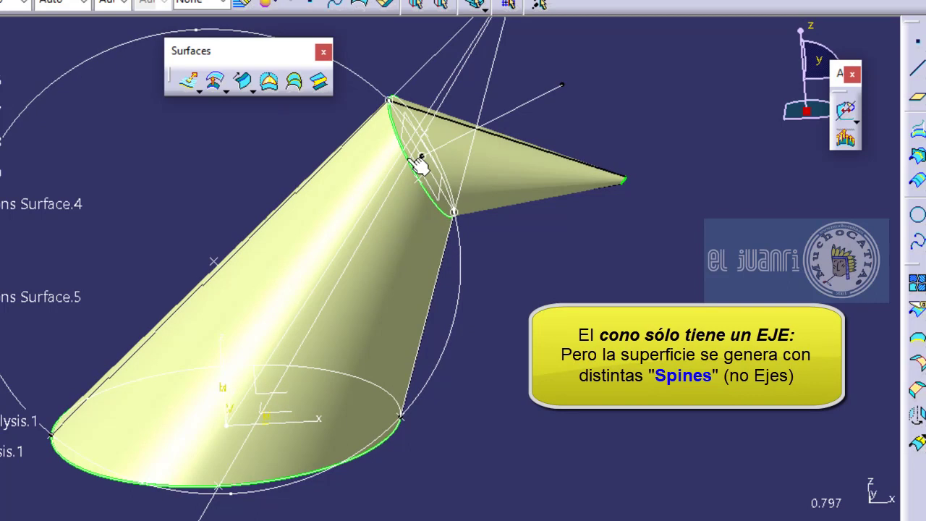
middle_click_drag(418, 165, 551, 222)
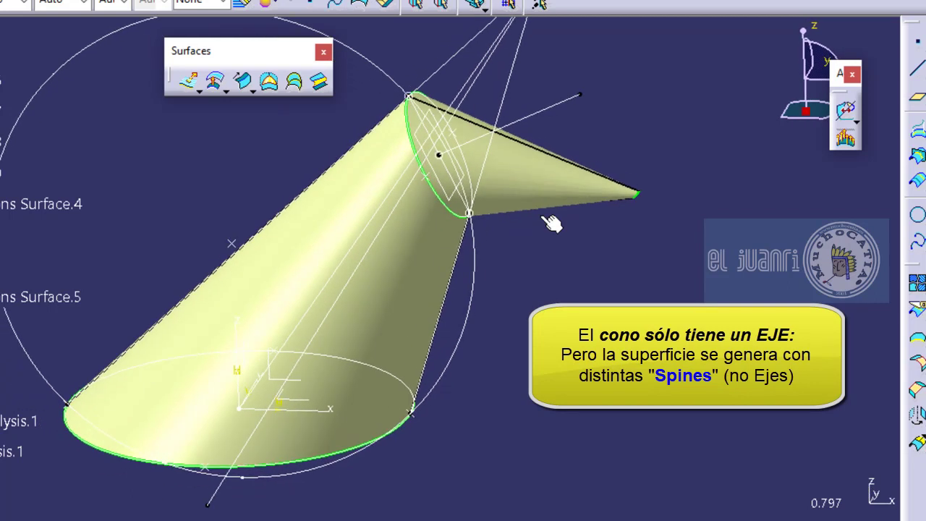
middle_click_drag(463, 231, 491, 358)
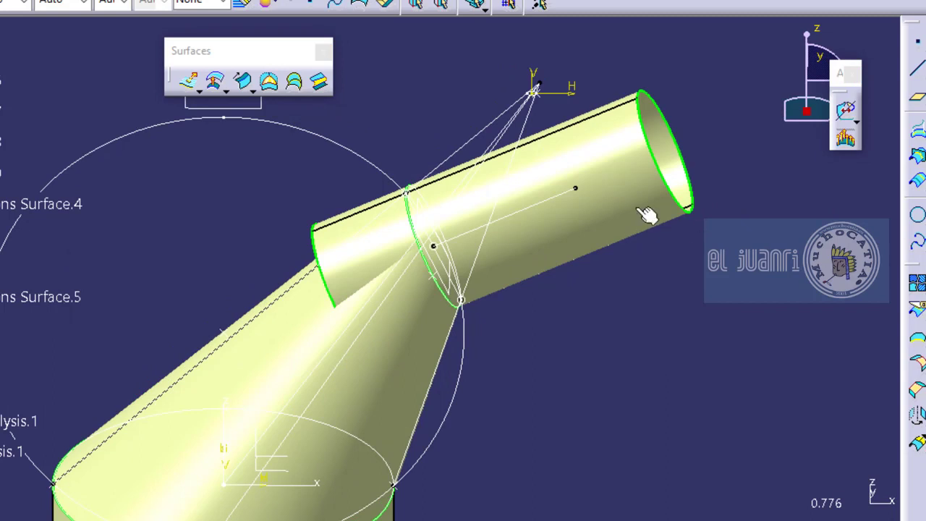
Split the inclined cylinder with Plane.7, keeping the portion that extends outward from the hopper's small circle
left_click(638, 211)
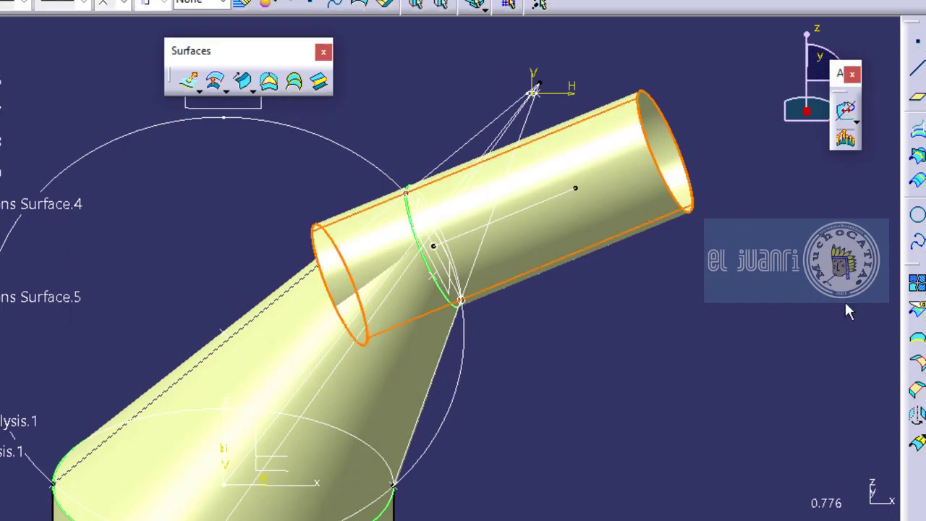
middle_click_drag(525, 293, 524, 174, "ctrl")
left_click(562, 245)
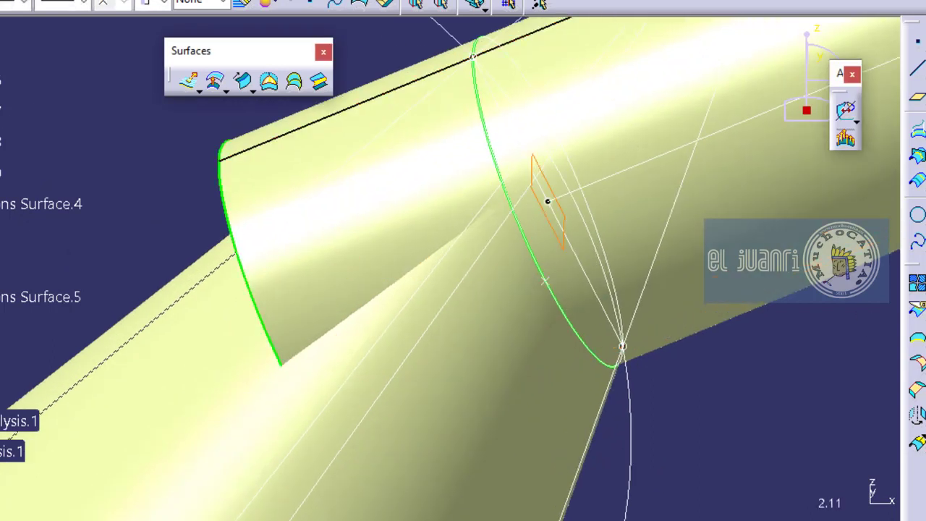
middle_click_drag(794, 407, 547, 493)
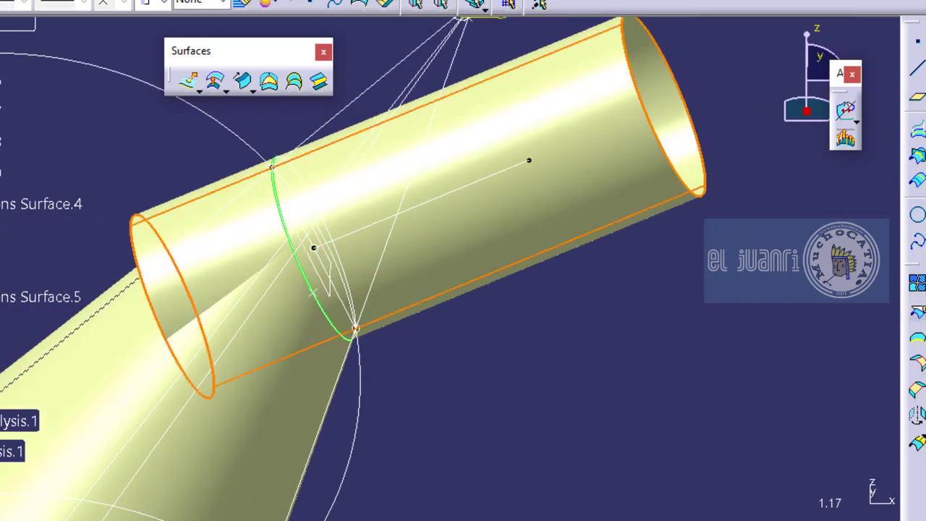
left_click(917, 313)
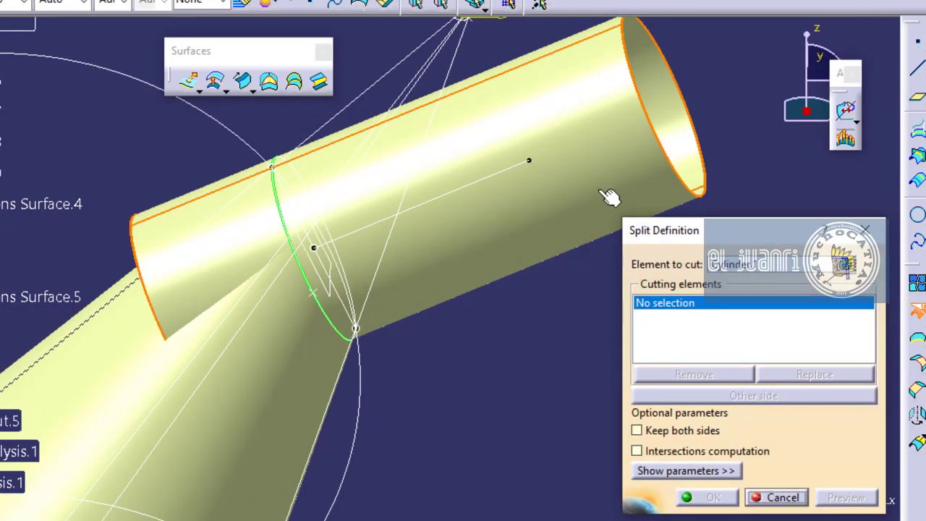
left_click(608, 189)
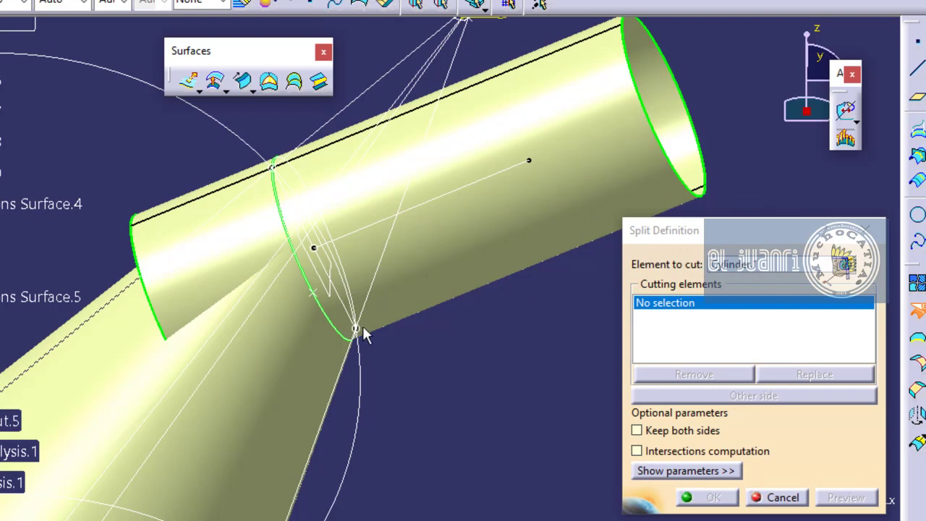
left_click(337, 308)
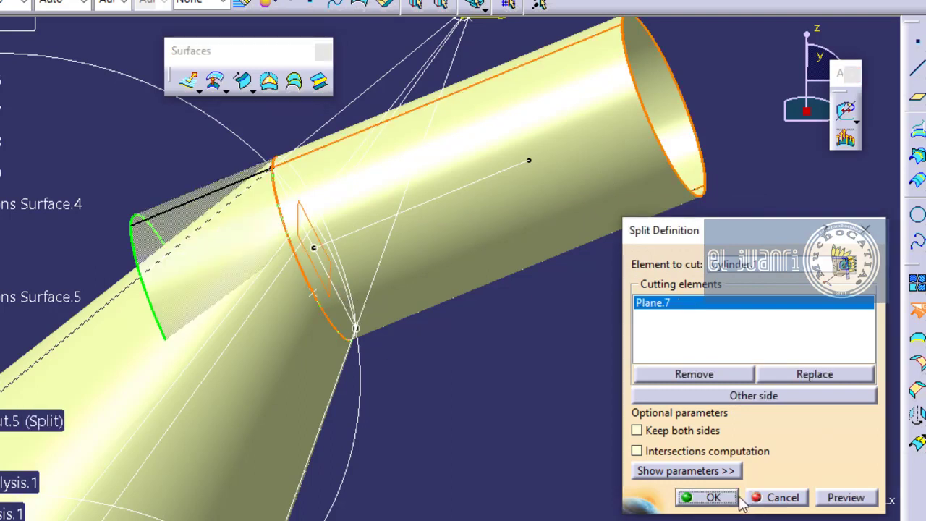
left_click(716, 497)
middle_click_drag(442, 353, 466, 488)
middle_click_drag(400, 411, 224, 263)
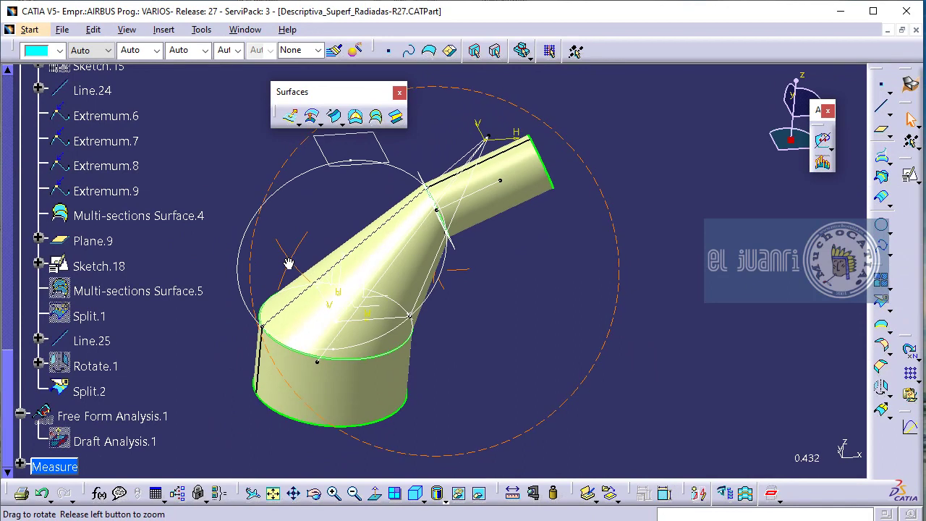
middle_click_drag(289, 263, 319, 269)
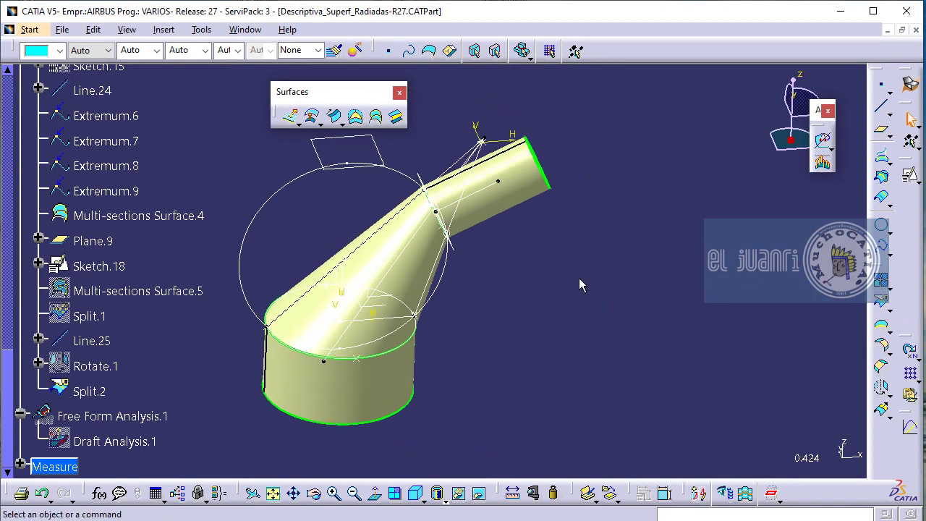